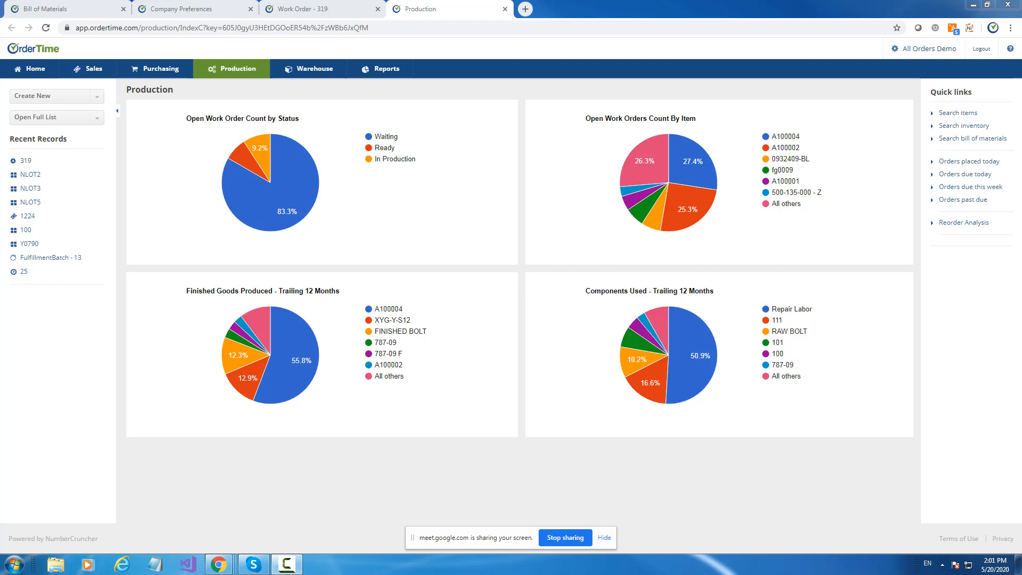
# Review the Production section of the company preferences, focusing on the Enable Splitting option.
pyautogui.click(183, 12)
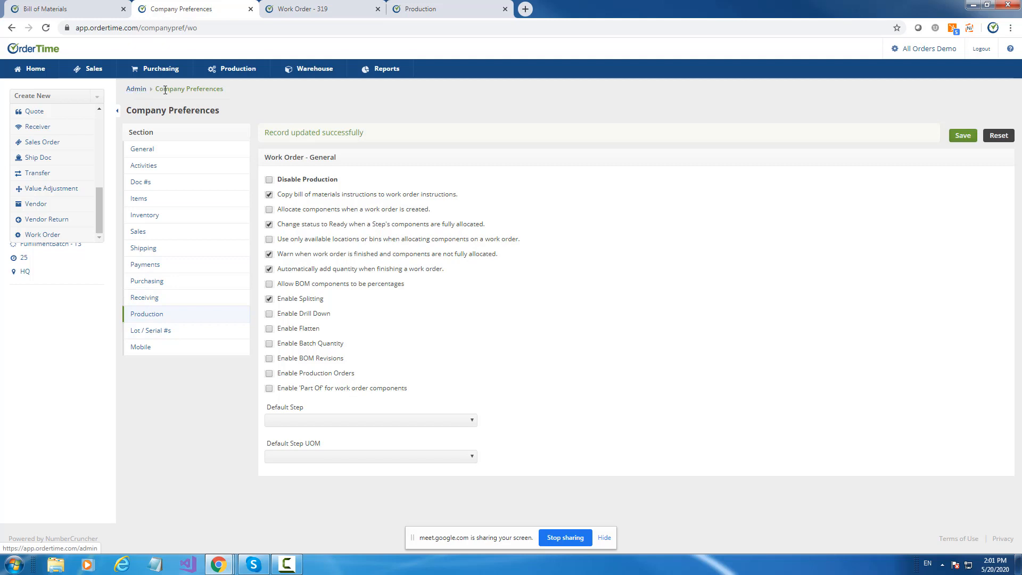
pyautogui.moveTo(213, 88); pyautogui.dragTo(163, 90)
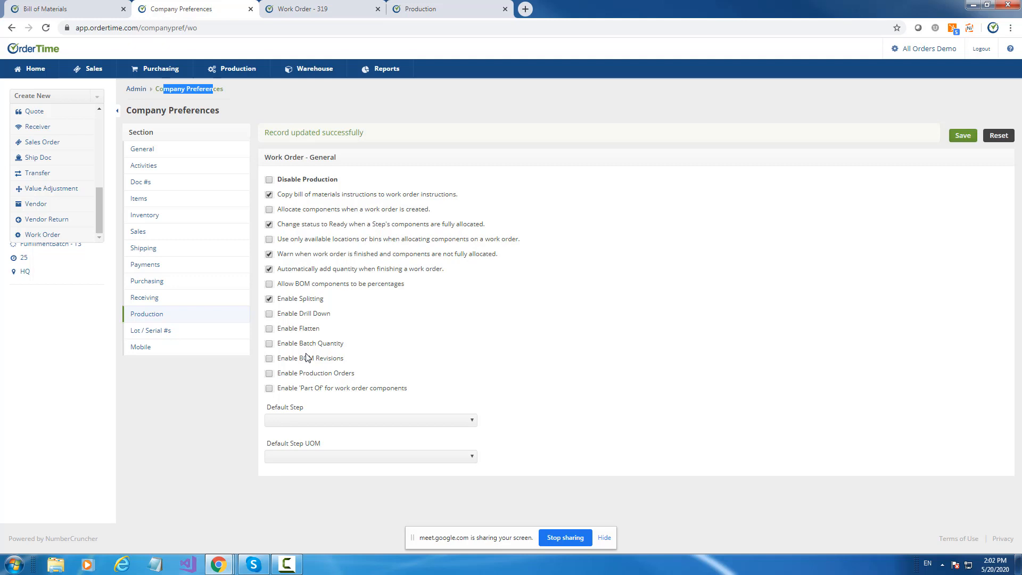
pyautogui.moveTo(324, 299); pyautogui.dragTo(277, 303)
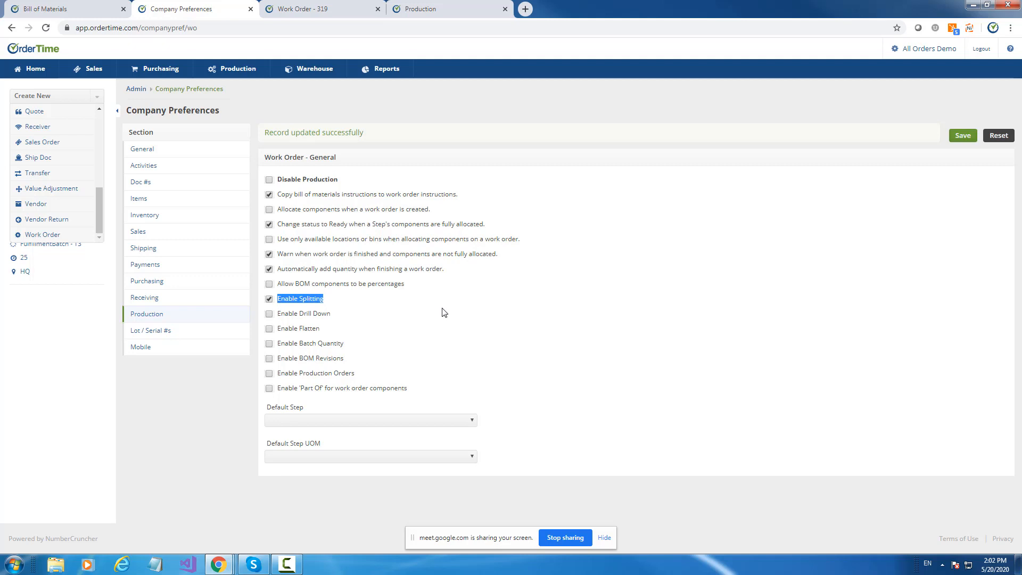
# Open the NLOT2 work order and inspect its ordered quantity, quantity and bin entries in edit mode and on the details page.
pyautogui.click(318, 6)
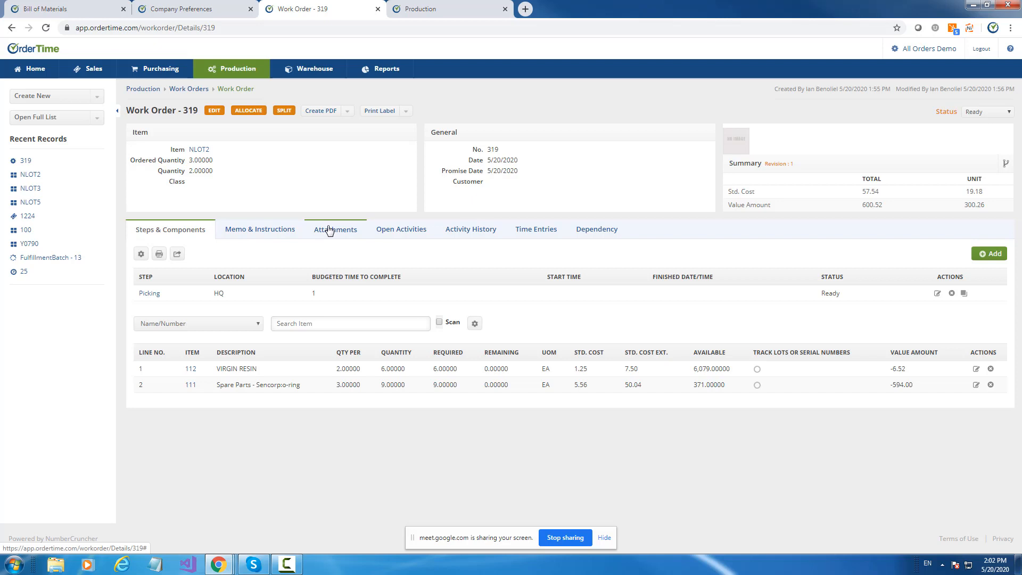
pyautogui.click(259, 112)
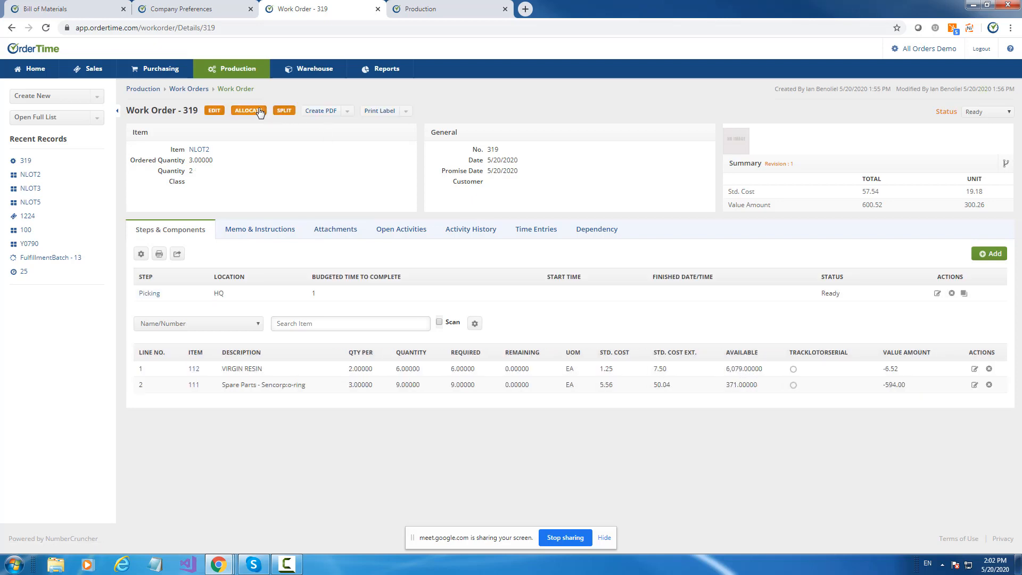
pyautogui.click(214, 111)
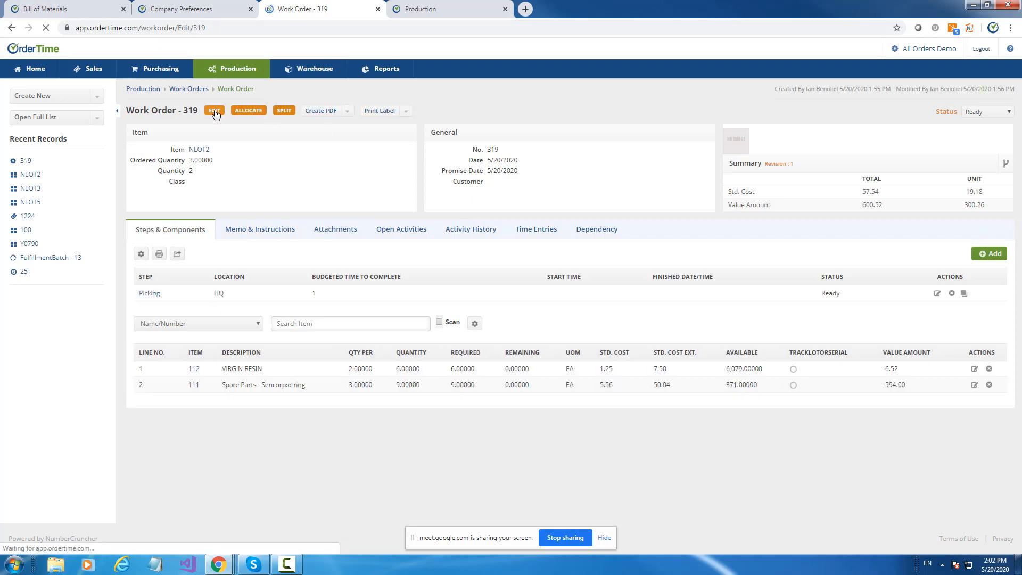
pyautogui.click(236, 207)
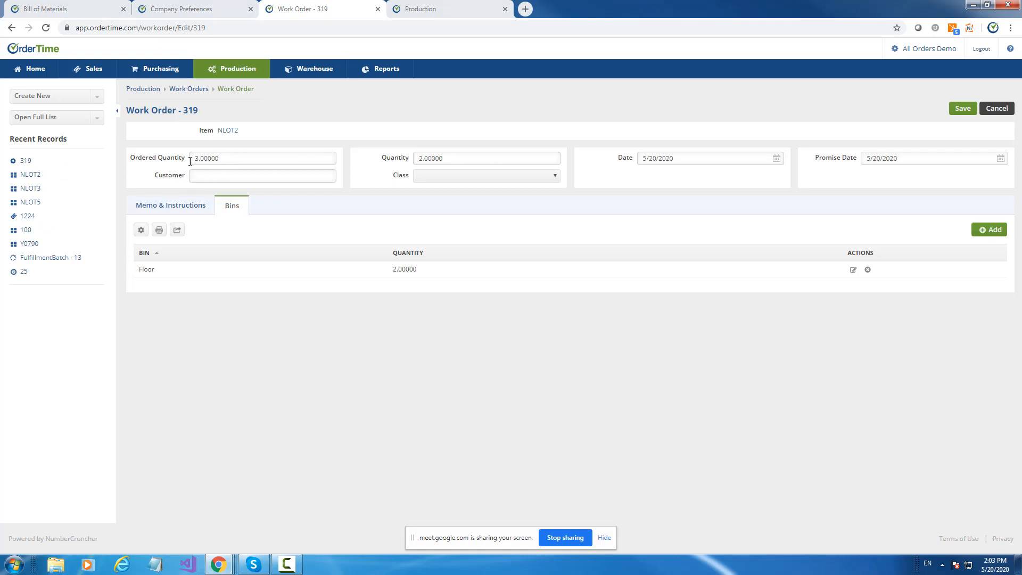
pyautogui.click(163, 112)
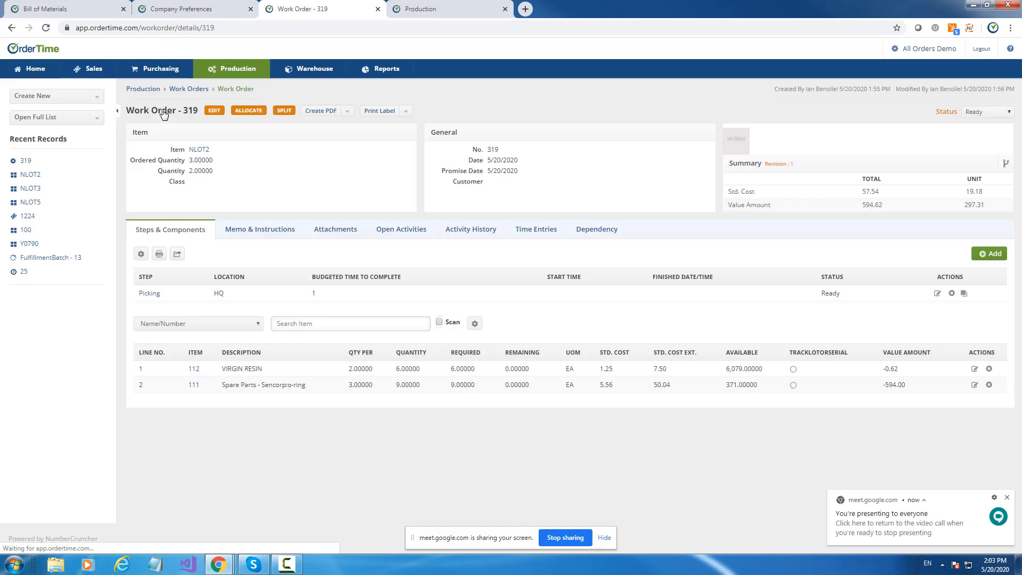
pyautogui.moveTo(214, 171); pyautogui.dragTo(189, 170)
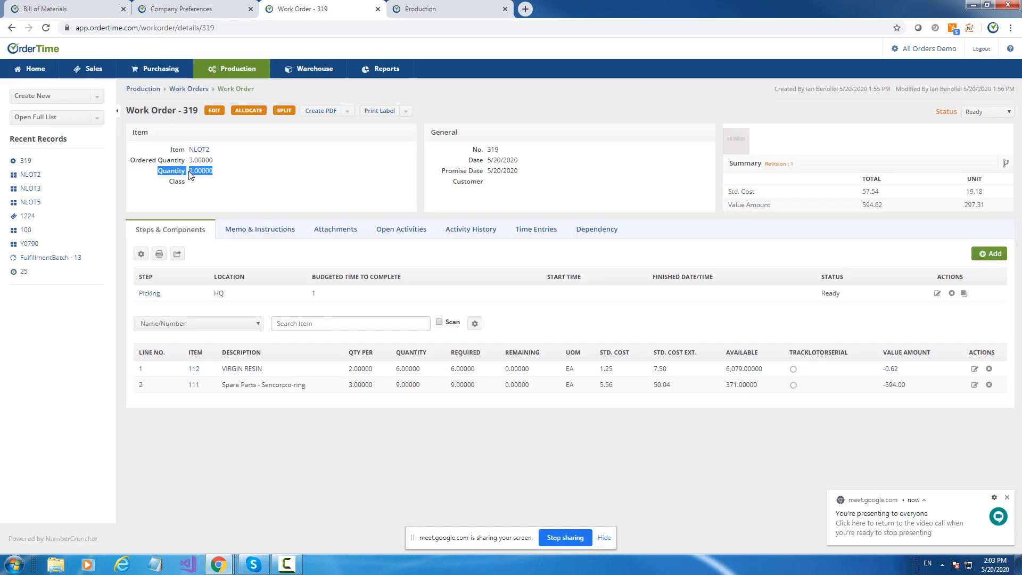
# Split the NLOT2 work order, allocating the components proportionally and creating a new work order for the remaining quantity.
pyautogui.click(296, 118)
pyautogui.moveTo(296, 117)
pyautogui.mouseDown()
pyautogui.moveTo(296, 106)
pyautogui.moveTo(274, 107)
pyautogui.moveTo(275, 123)
pyautogui.moveTo(299, 135)
pyautogui.mouseUp()
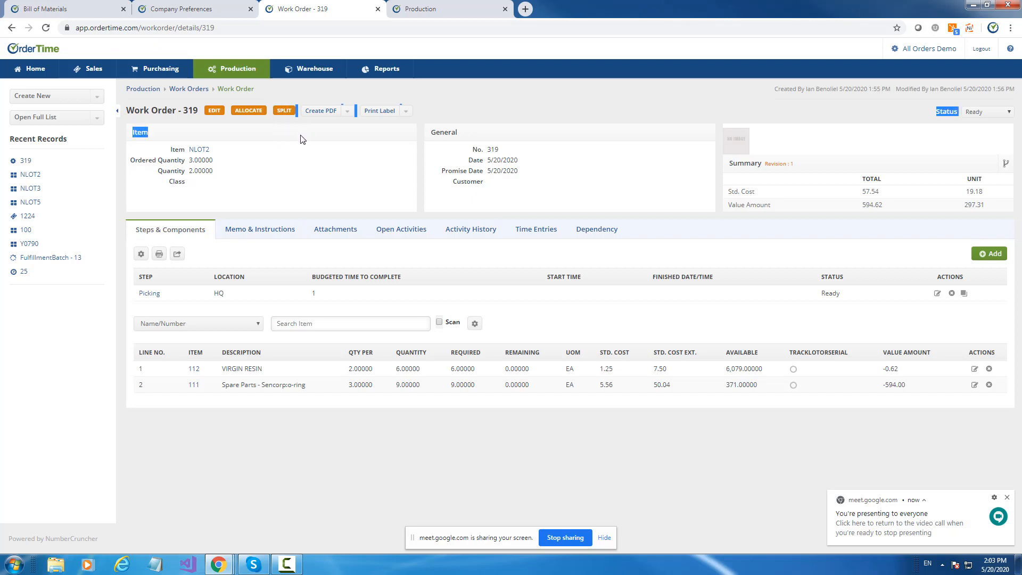
pyautogui.click(316, 138)
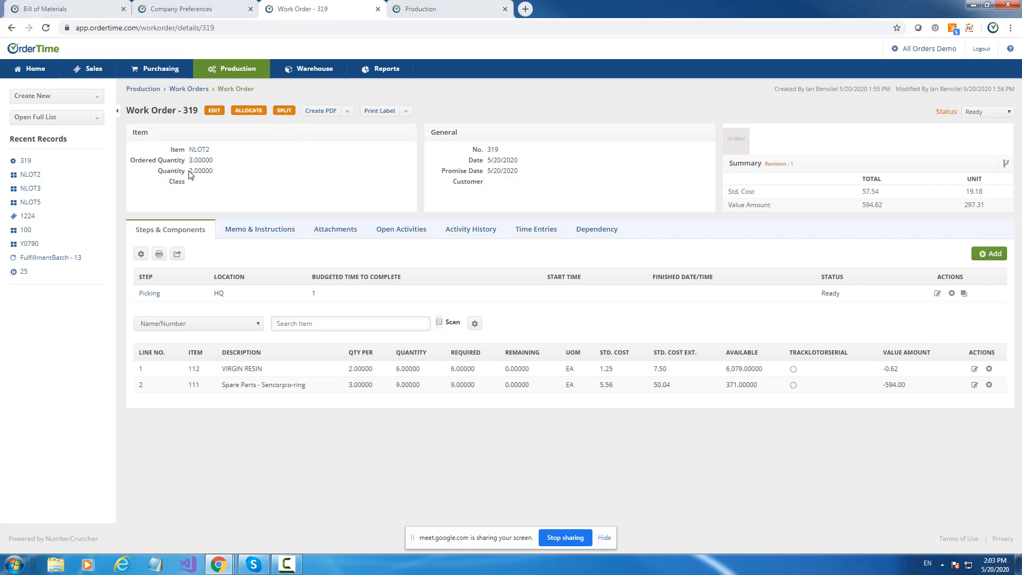
pyautogui.click(286, 112)
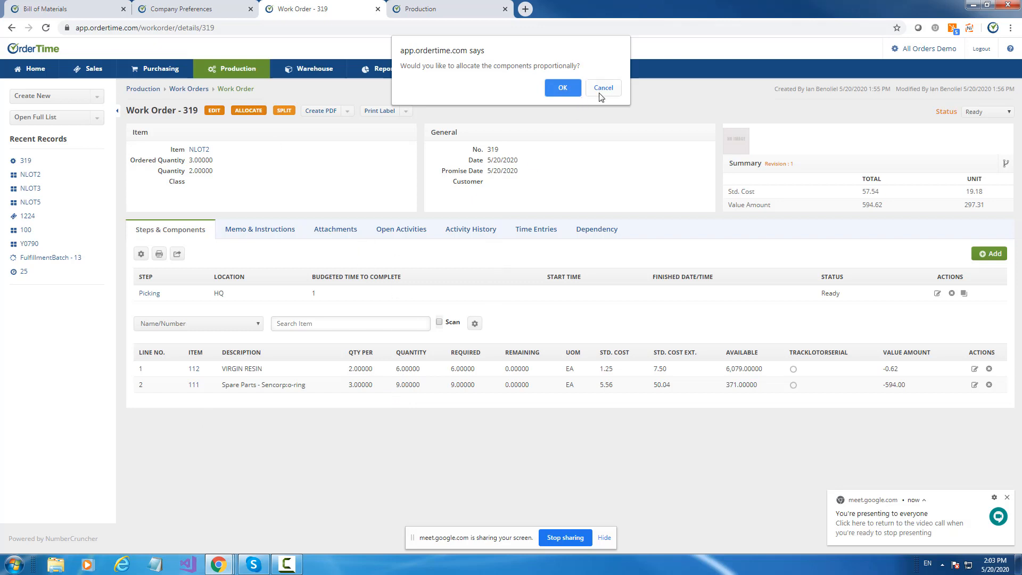
pyautogui.click(561, 87)
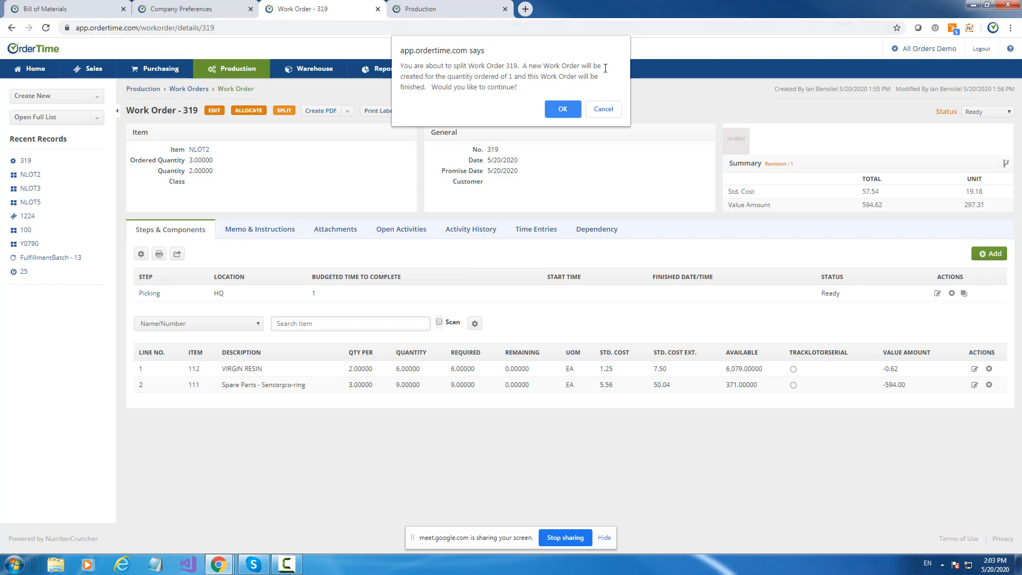
pyautogui.click(562, 110)
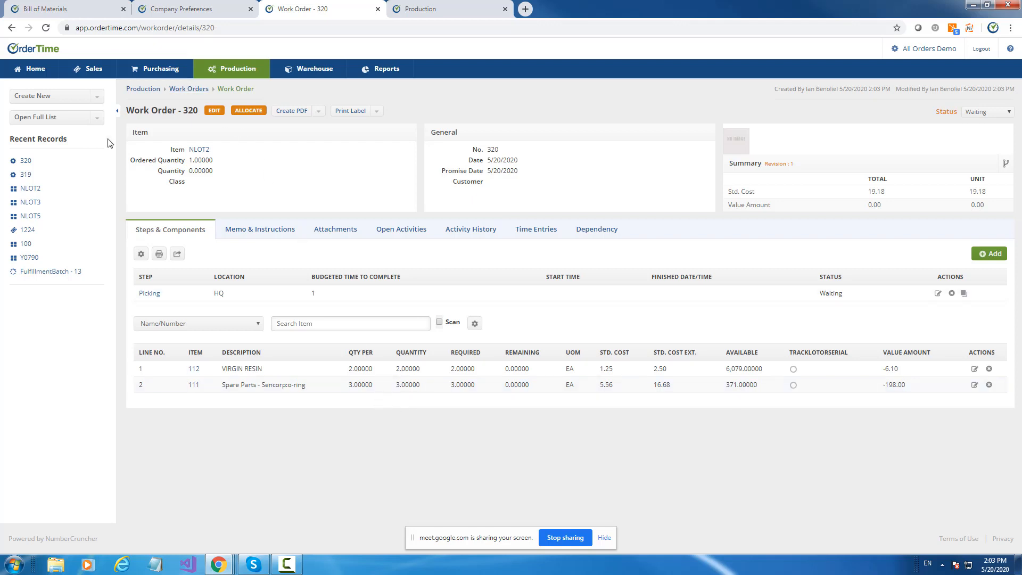
# Open the original work order in a separate browser tab and compare its quantities and components with the newly split work order.
pyautogui.rightClick(30, 176)
pyautogui.click(47, 181)
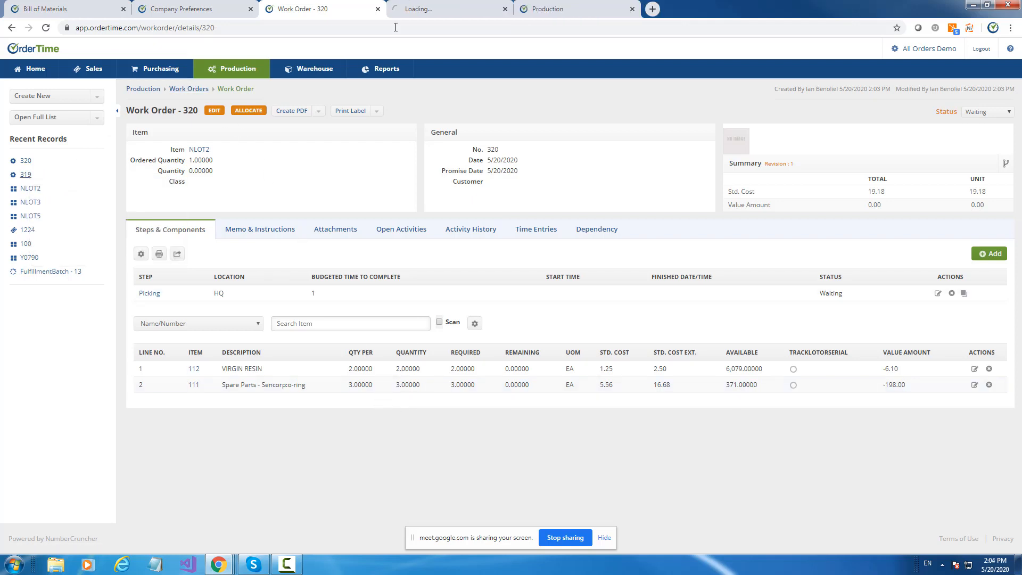
pyautogui.hotkey('ctrl', 'Tab')
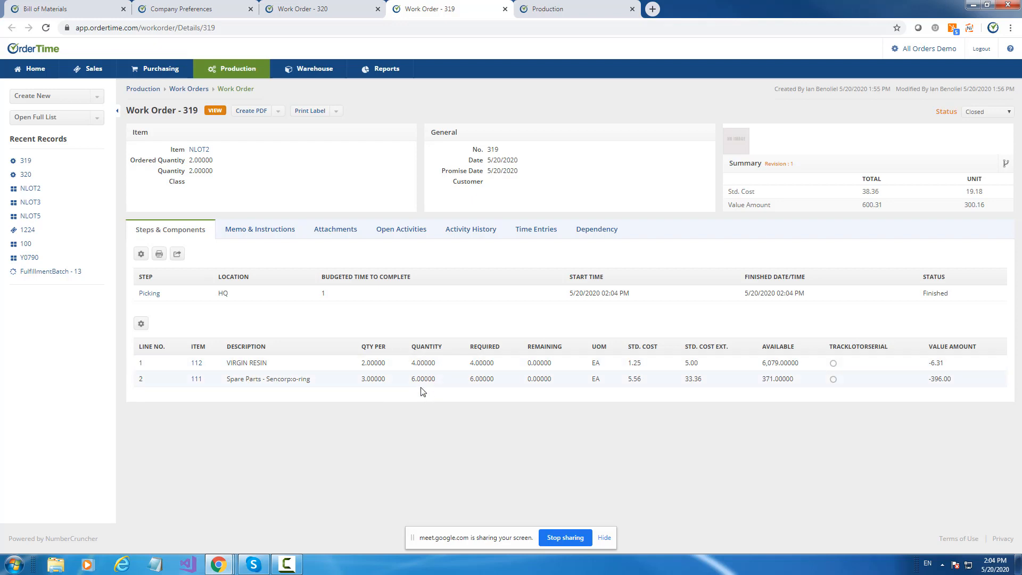
pyautogui.click(306, 9)
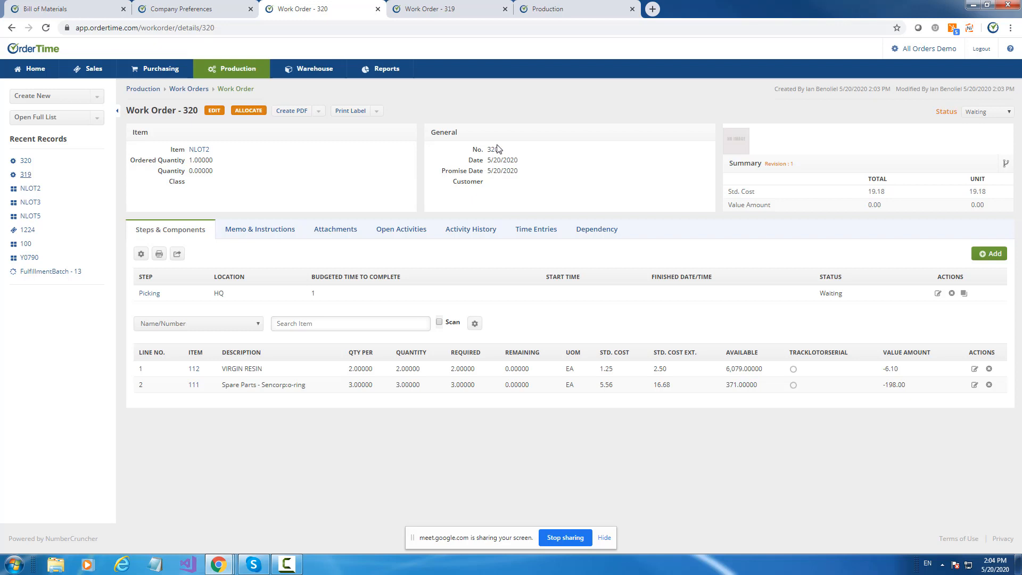
# In the Production preferences, disable splitting, enable Drill Down and Flatten, and save the company preferences.
pyautogui.click(194, 9)
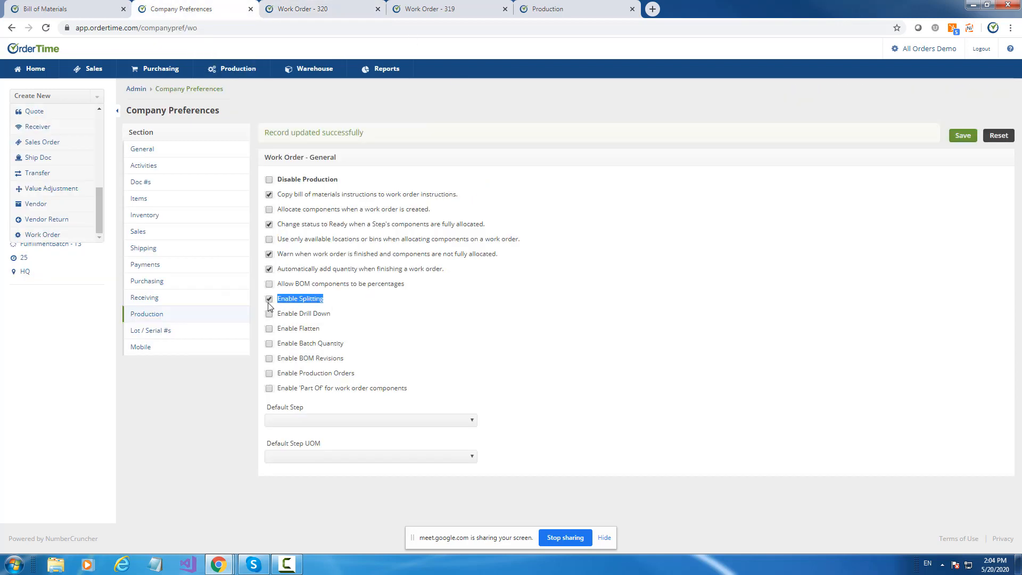
pyautogui.click(309, 316)
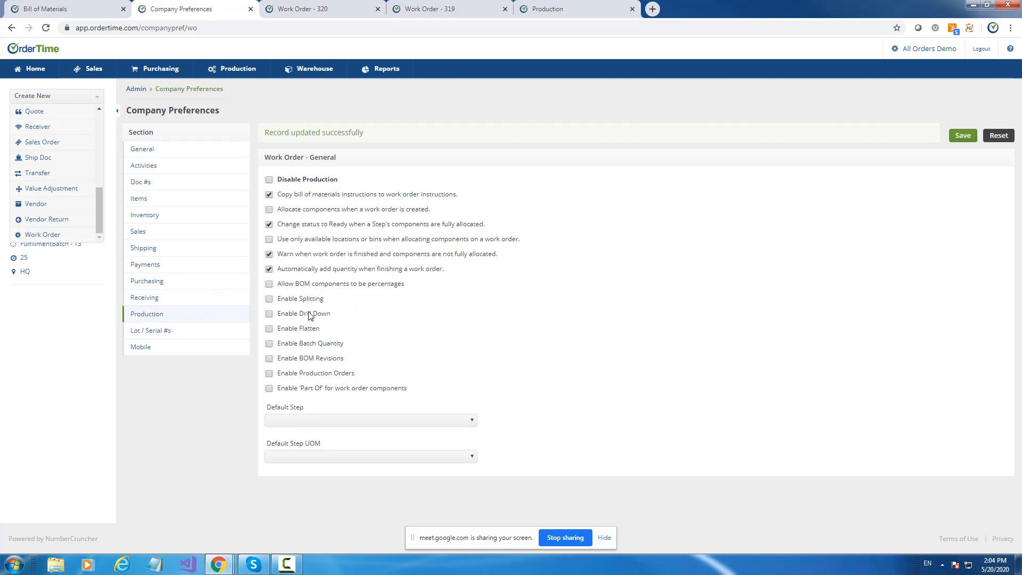
pyautogui.click(269, 329)
pyautogui.click(961, 140)
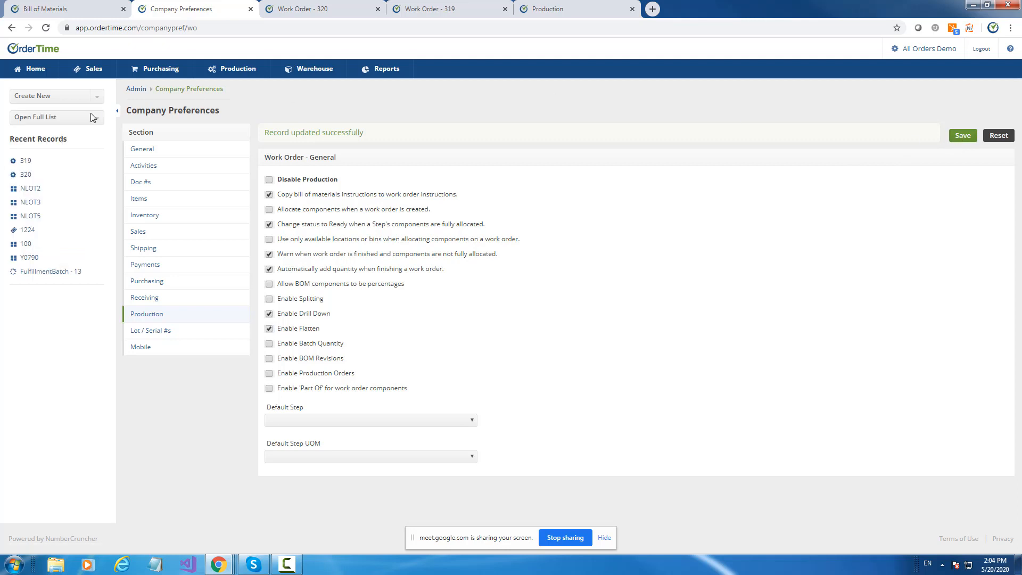
# Open the bill of materials of item NLOT3 and display its indented BOM.
pyautogui.click(33, 203)
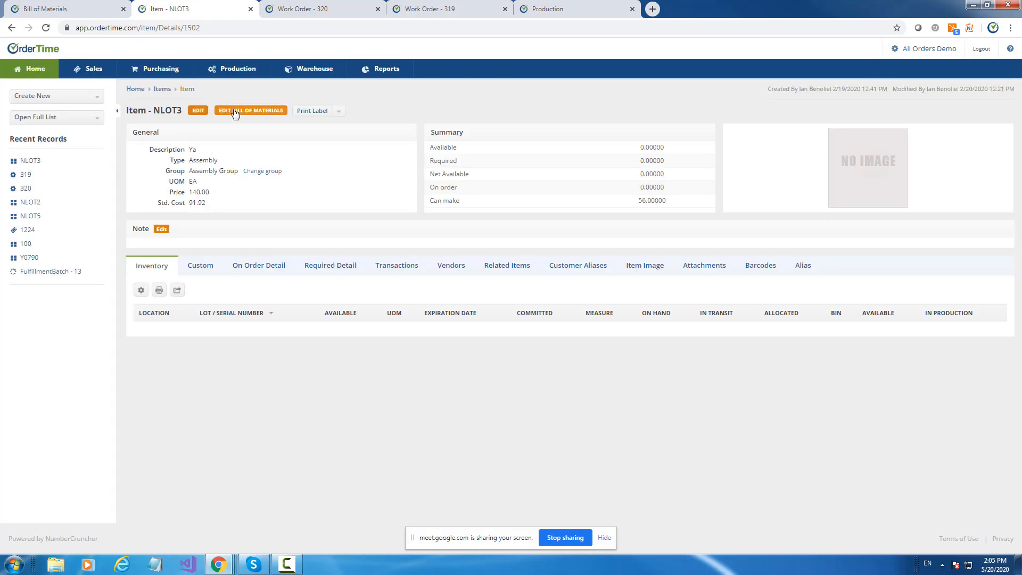
pyautogui.click(235, 112)
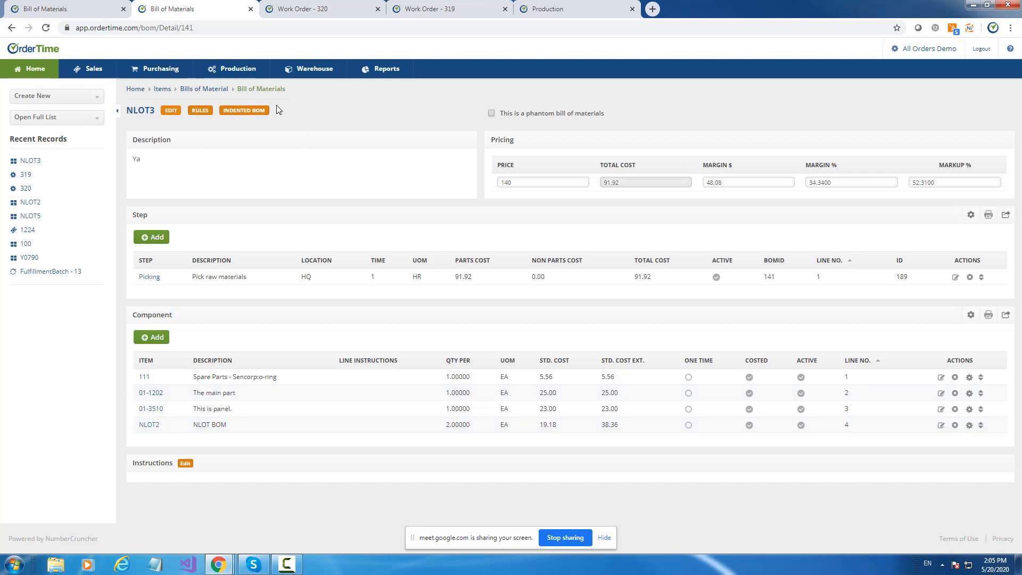
pyautogui.click(245, 111)
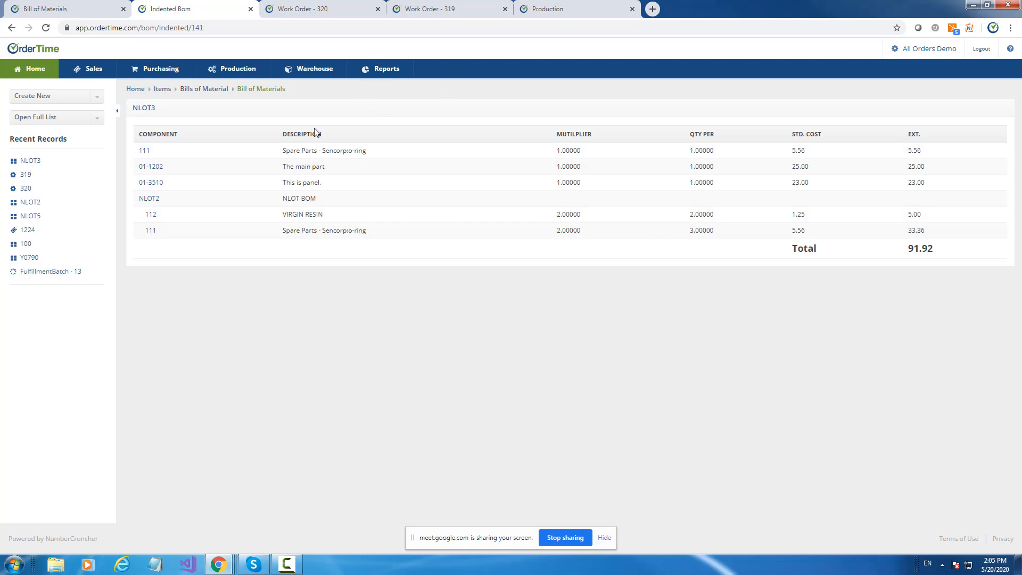
# Compare the NLOT2 quantity per in NLOT3's bill of materials with the multipliers in the indented BOM.
pyautogui.click(73, 9)
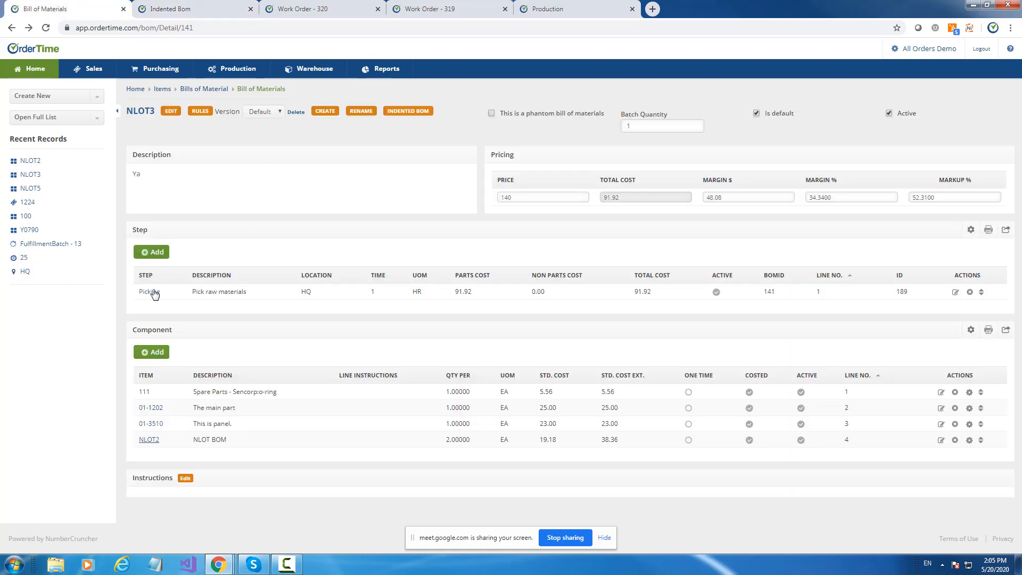
pyautogui.hotkey('ctrl', 'Tab')
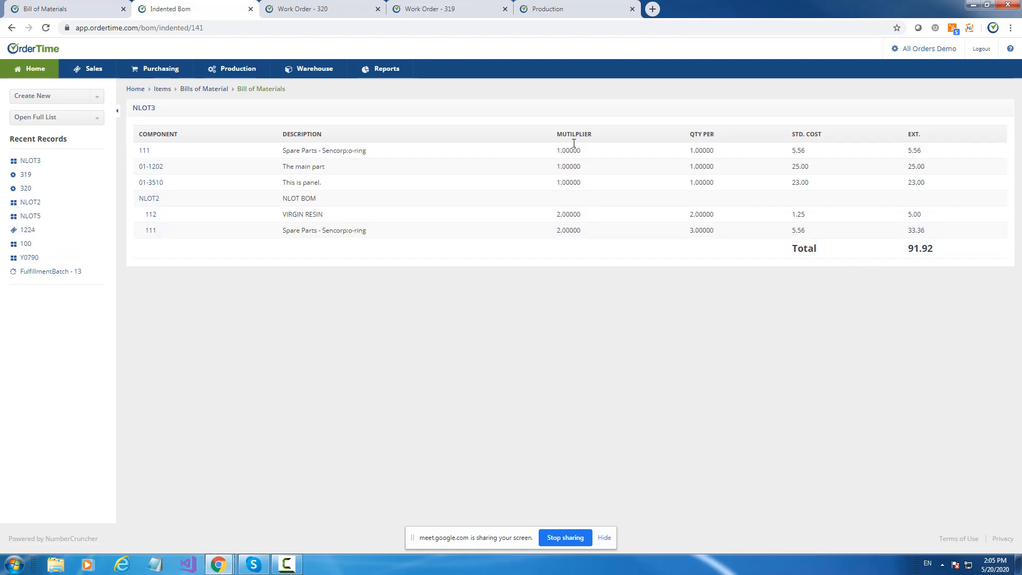
pyautogui.hotkey('ctrl', 'shift', 'Tab')
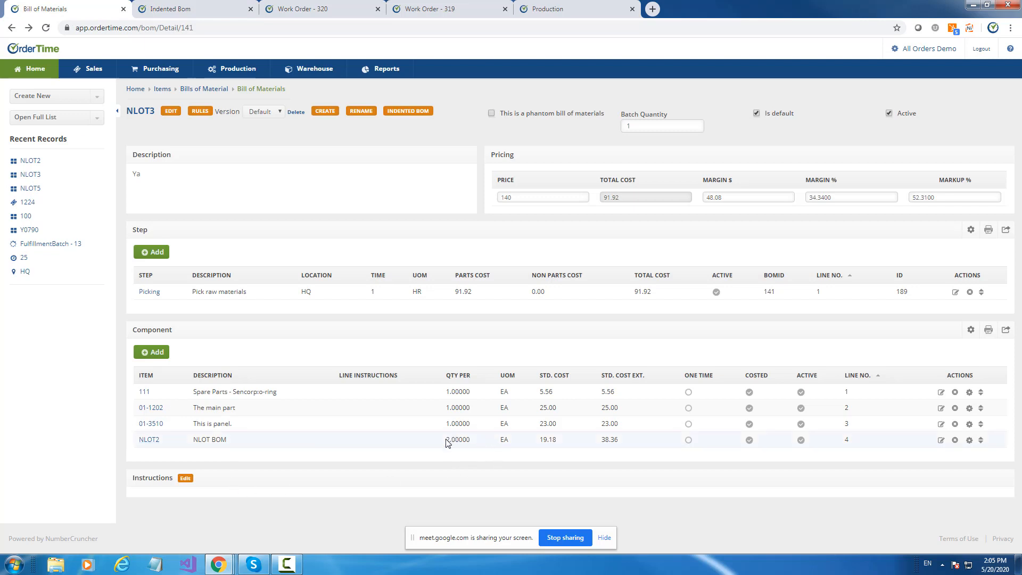
pyautogui.moveTo(450, 440); pyautogui.dragTo(446, 439)
# Add NLOT4 as a component to NLOT2's bill of materials with a quantity per of 2.
pyautogui.click(148, 442)
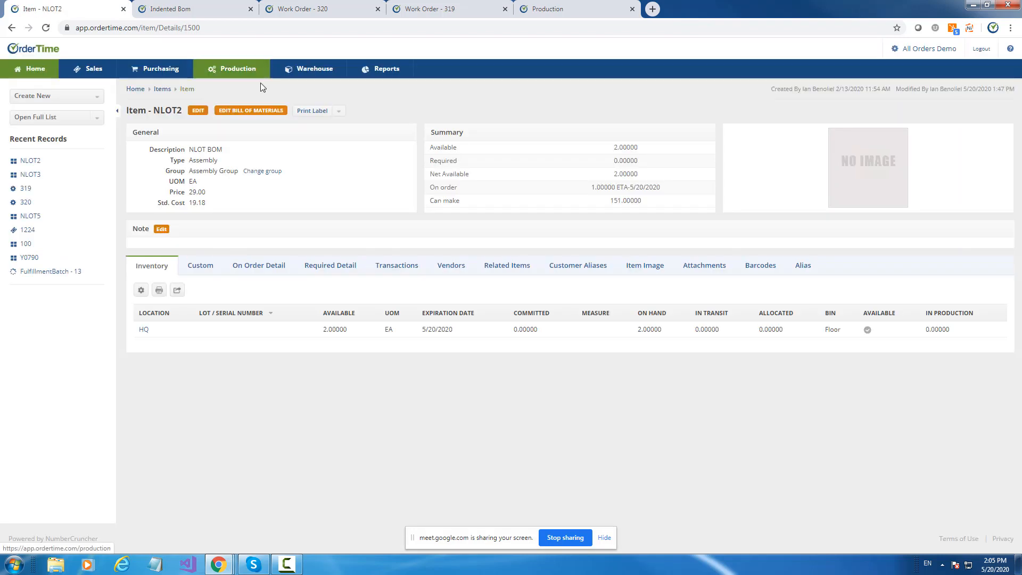
pyautogui.click(254, 116)
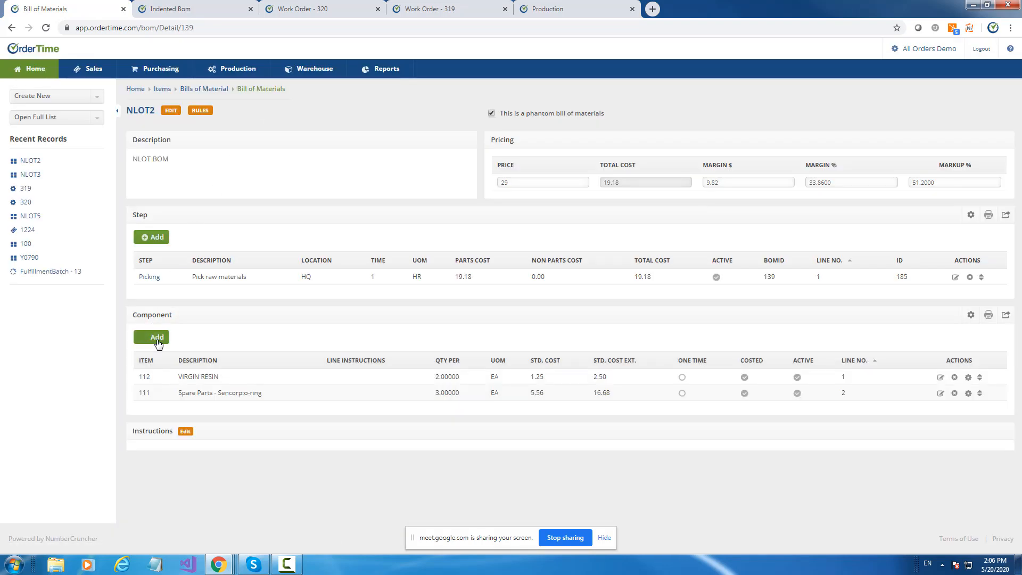
pyautogui.click(157, 340)
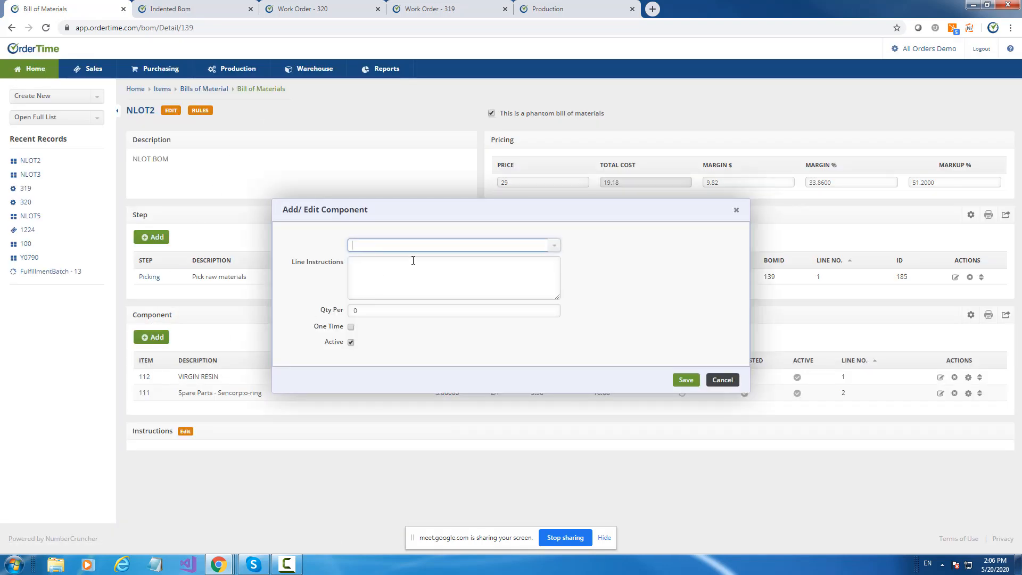
pyautogui.write('nlot')
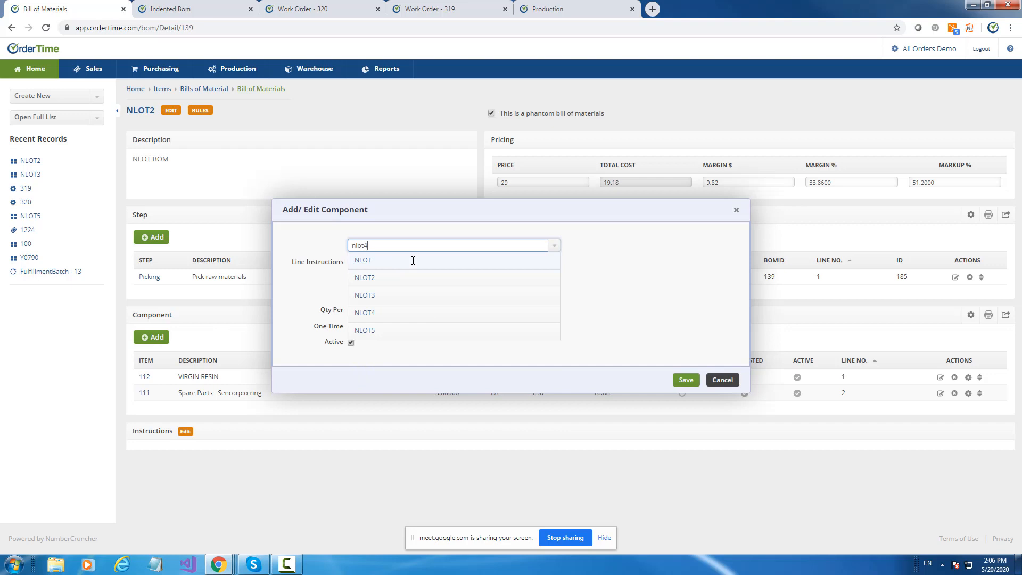
pyautogui.write('4')
pyautogui.click(384, 261)
pyautogui.moveTo(372, 310); pyautogui.dragTo(339, 312)
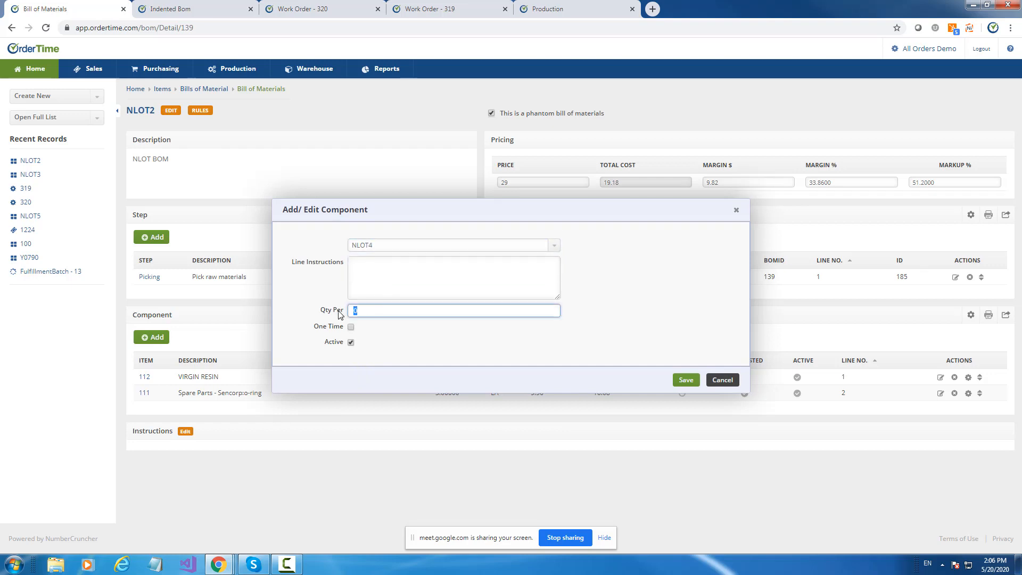
pyautogui.write('2')
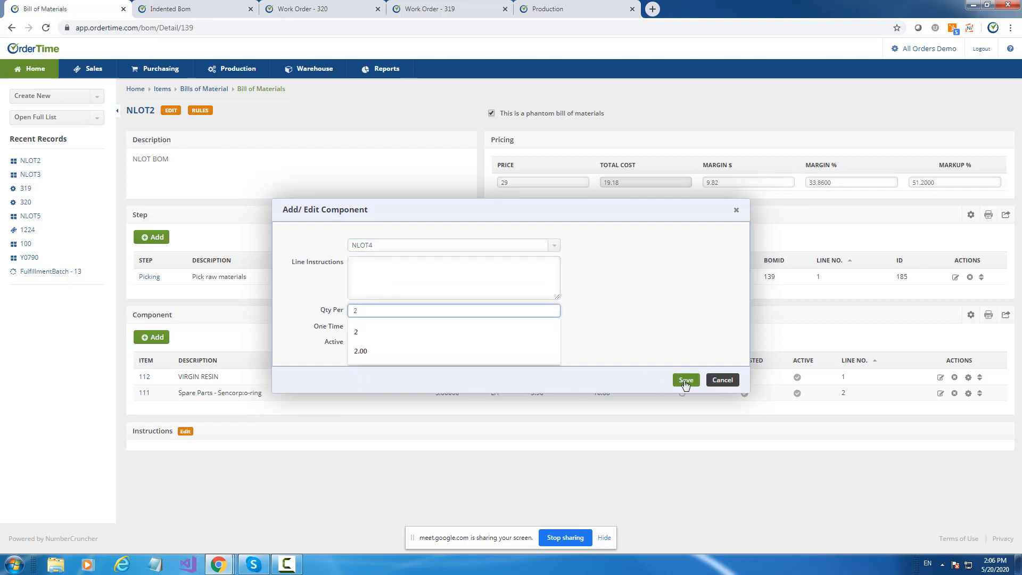
pyautogui.click(685, 380)
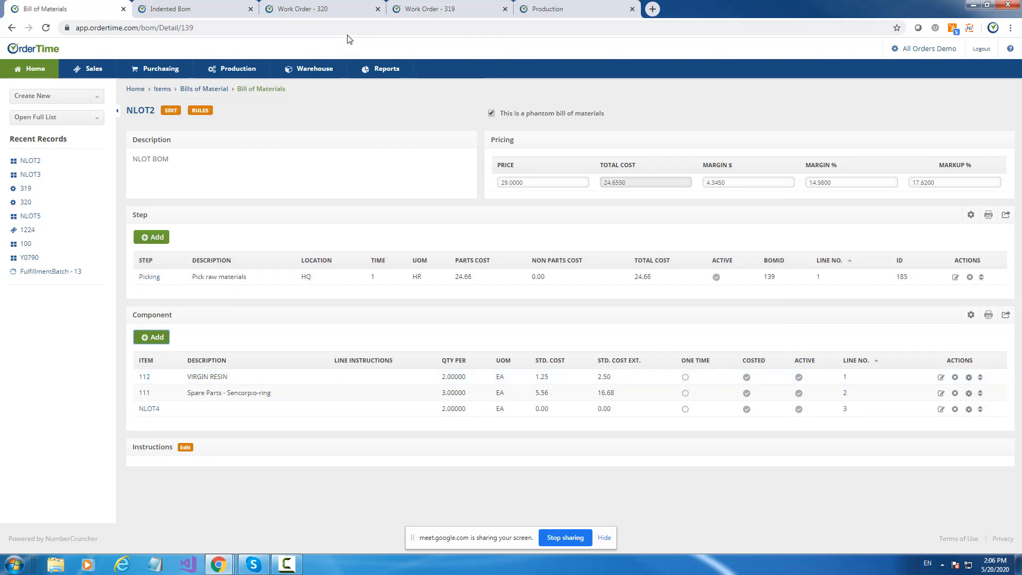
# Refresh NLOT3's indented BOM to examine the nested NLOT4 components, and return to NLOT2's bill of materials.
pyautogui.click(191, 8)
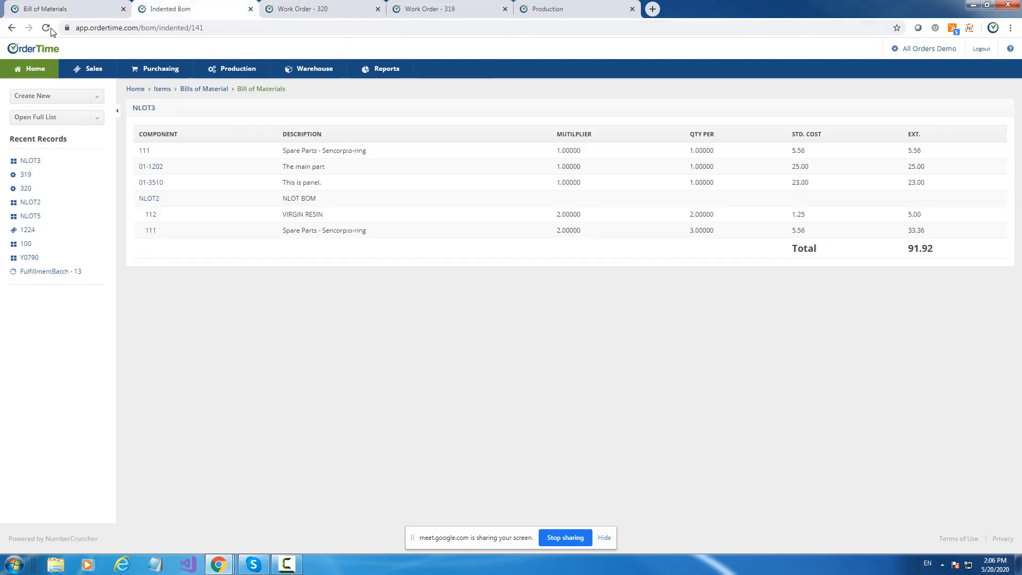
pyautogui.click(48, 28)
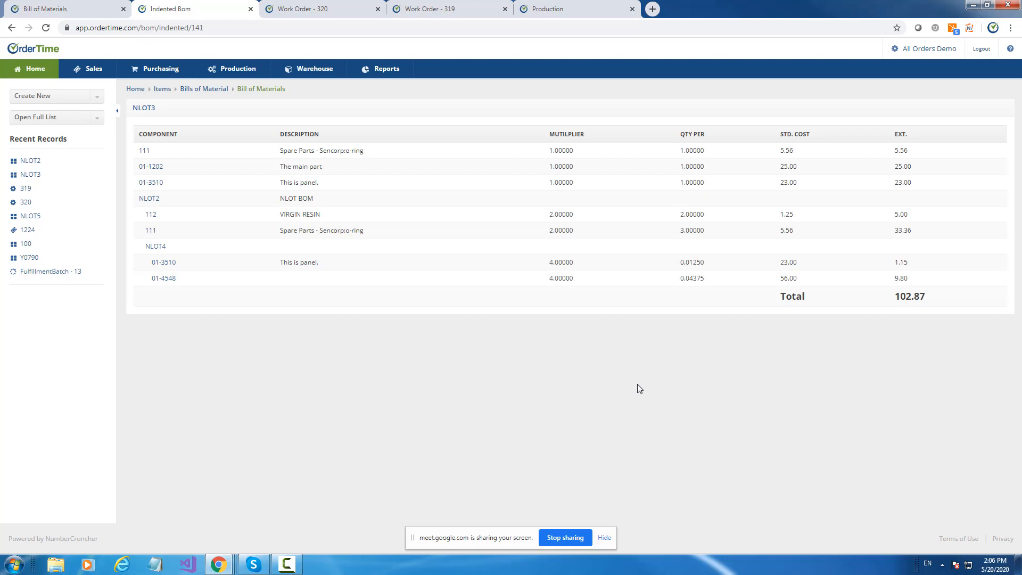
pyautogui.click(101, 12)
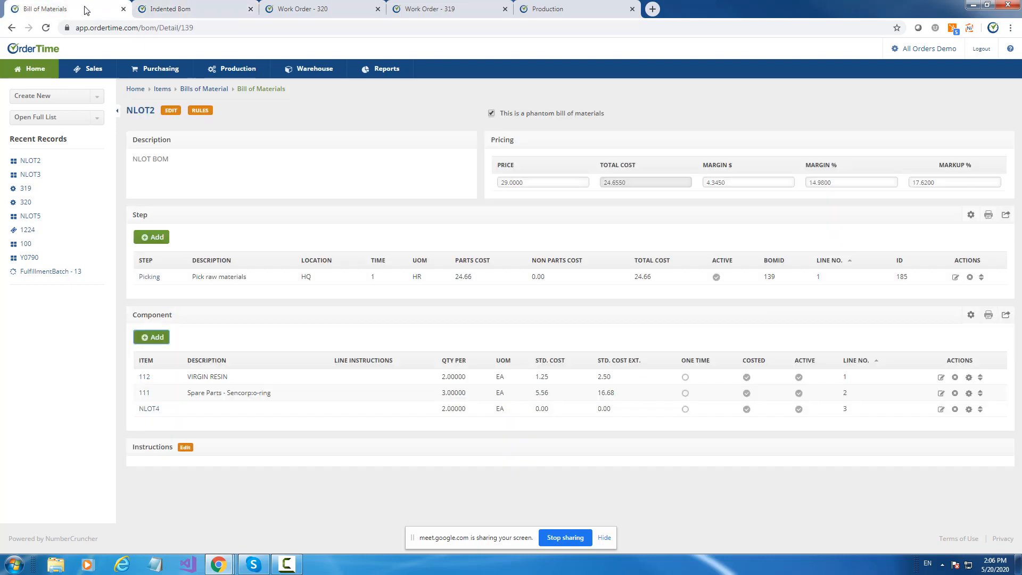
# Reload NLOT2's bill of materials, request its indented BOM, and return to NLOT3's indented BOM.
pyautogui.click(47, 31)
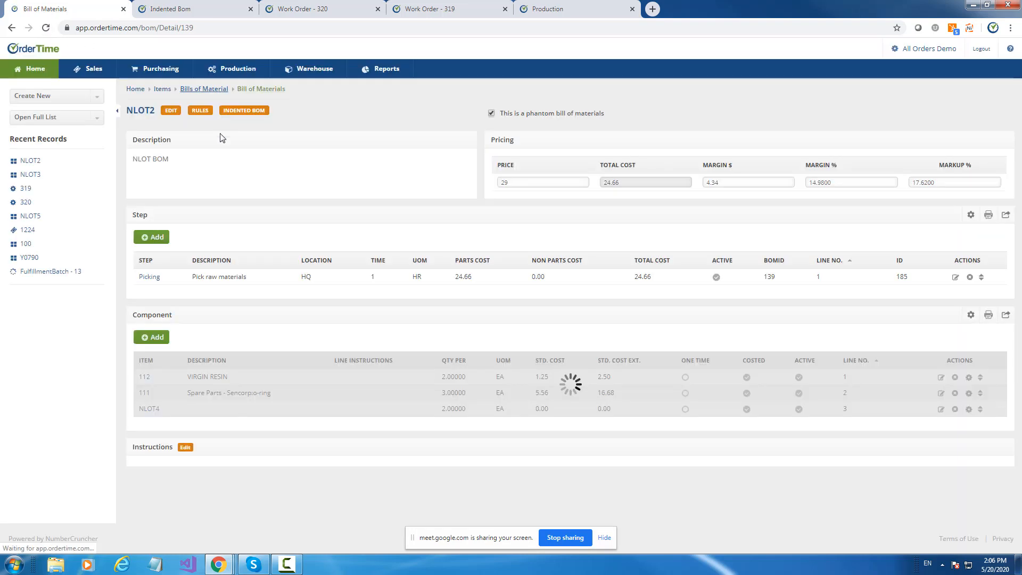
pyautogui.click(237, 111)
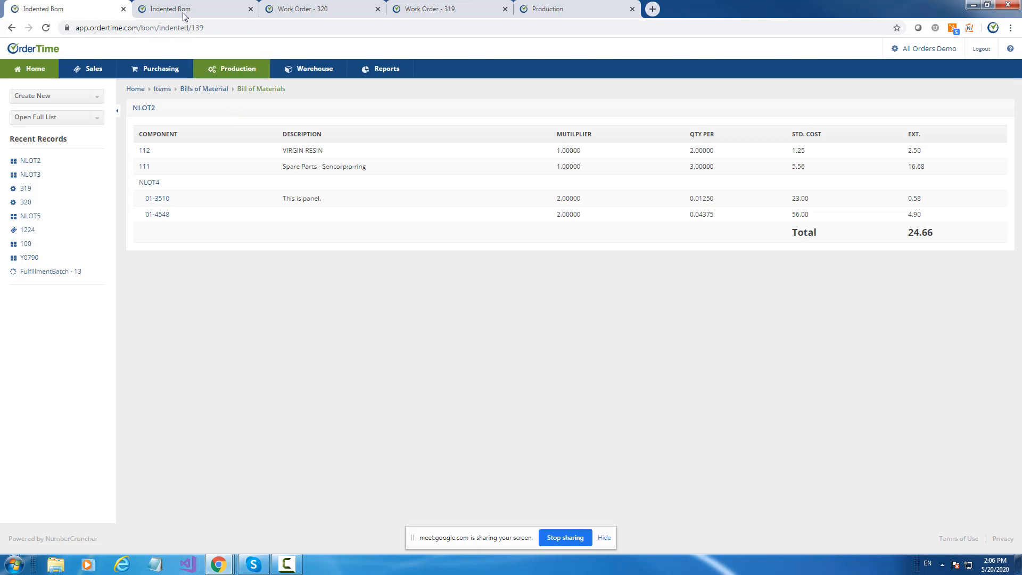
pyautogui.click(183, 13)
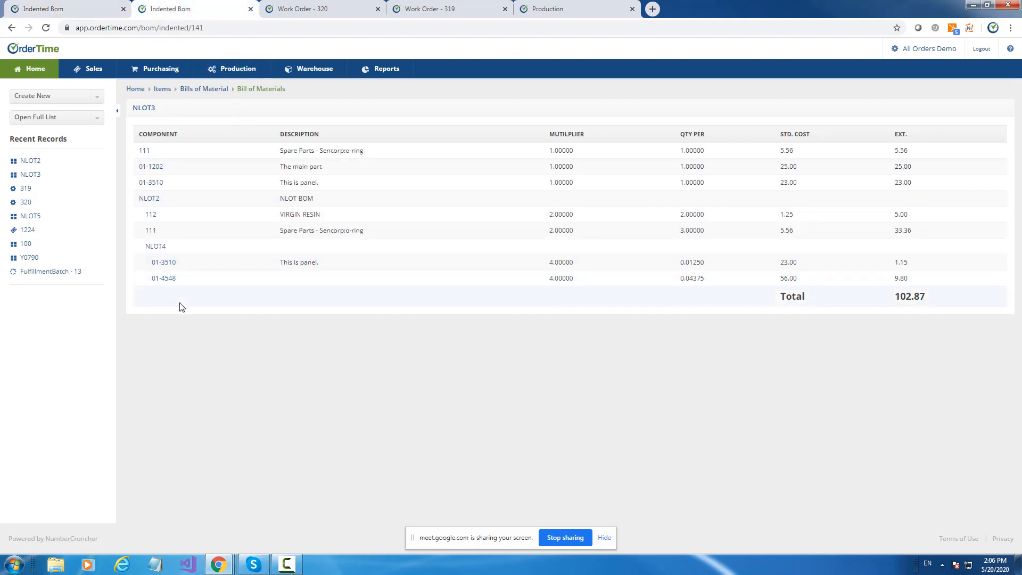
# Open the admin page from work order 320 and return to NLOT3's indented BOM.
pyautogui.click(357, 6)
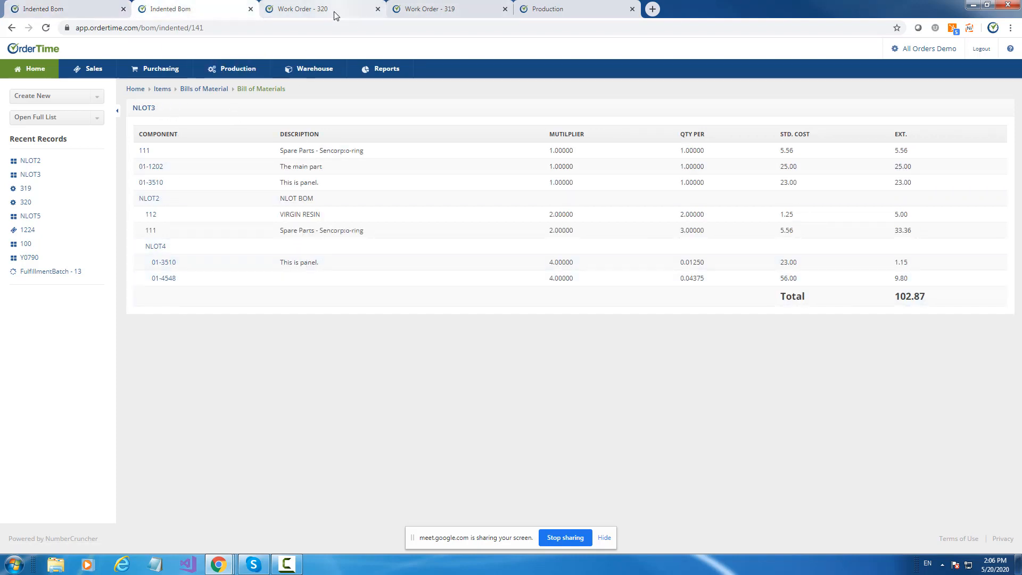
pyautogui.click(923, 56)
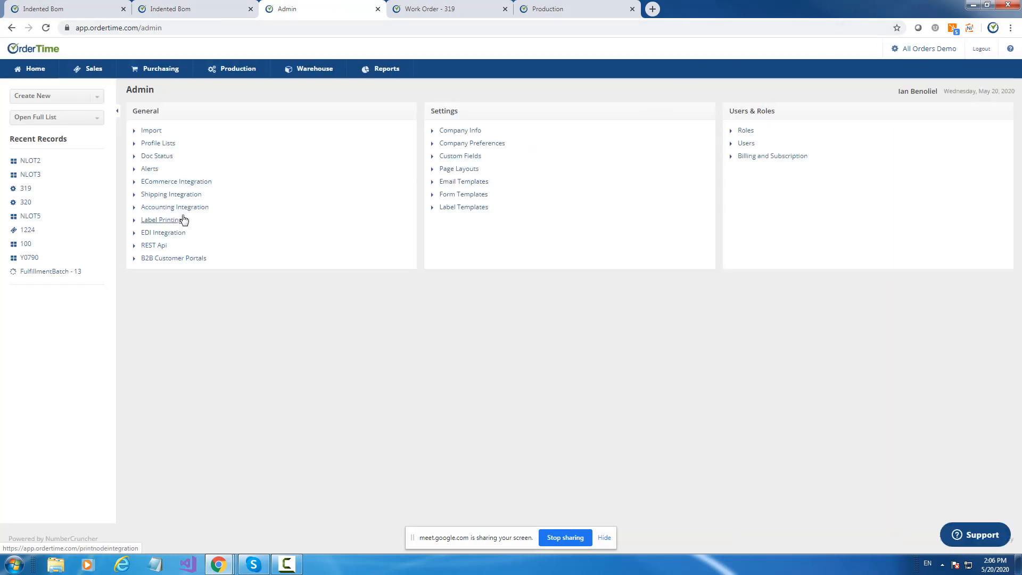
pyautogui.click(183, 12)
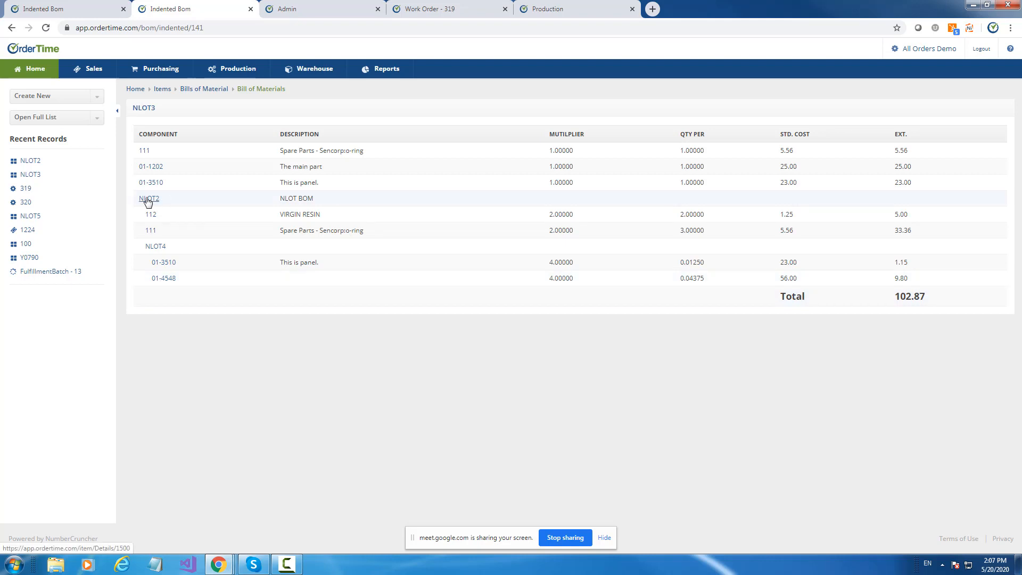
# Search the list of bills of material for "nlot" and open NLOT2's bill of materials.
pyautogui.click(60, 125)
pyautogui.click(62, 182)
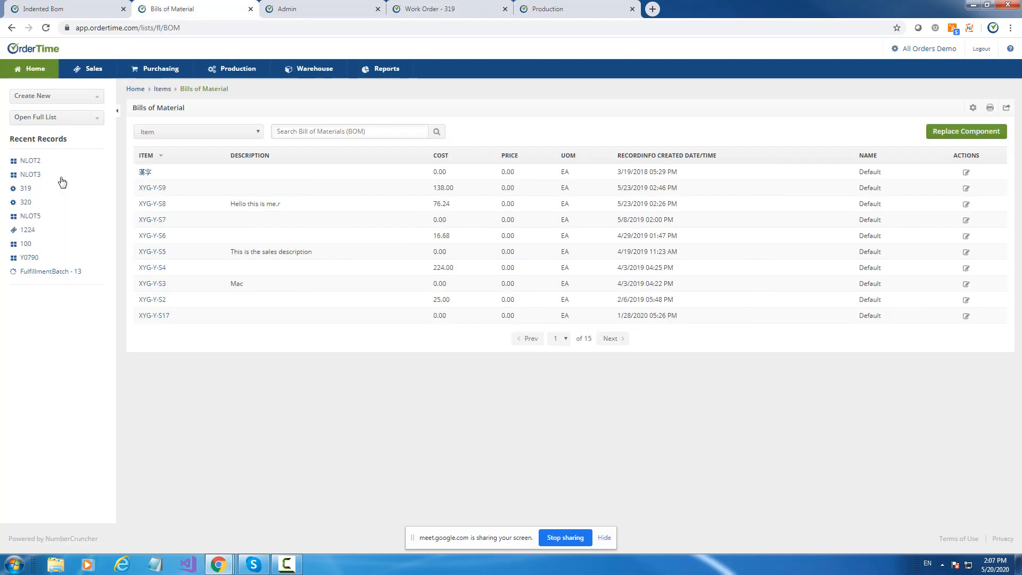
pyautogui.click(280, 127)
pyautogui.write('nlot')
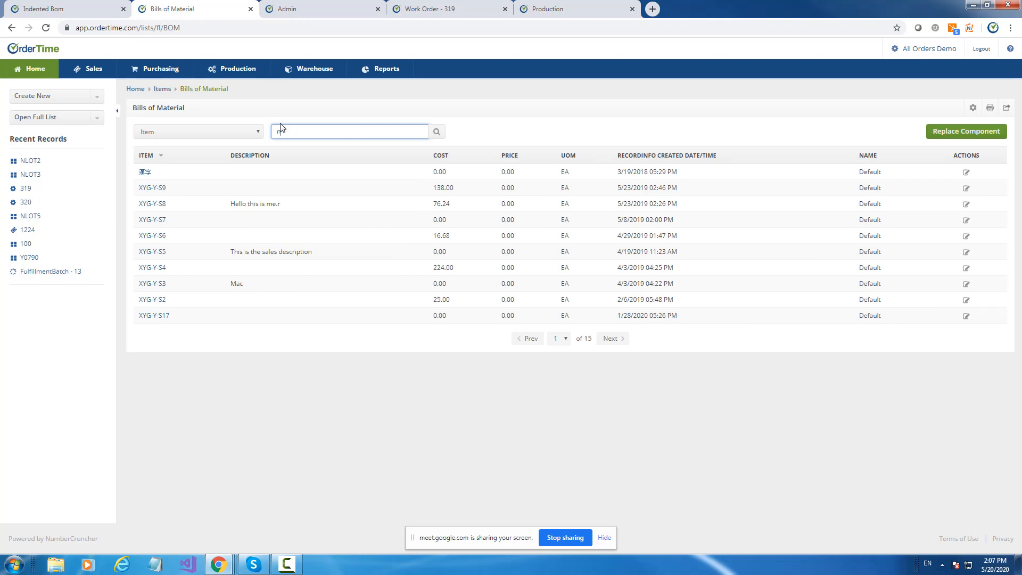
pyautogui.click(437, 133)
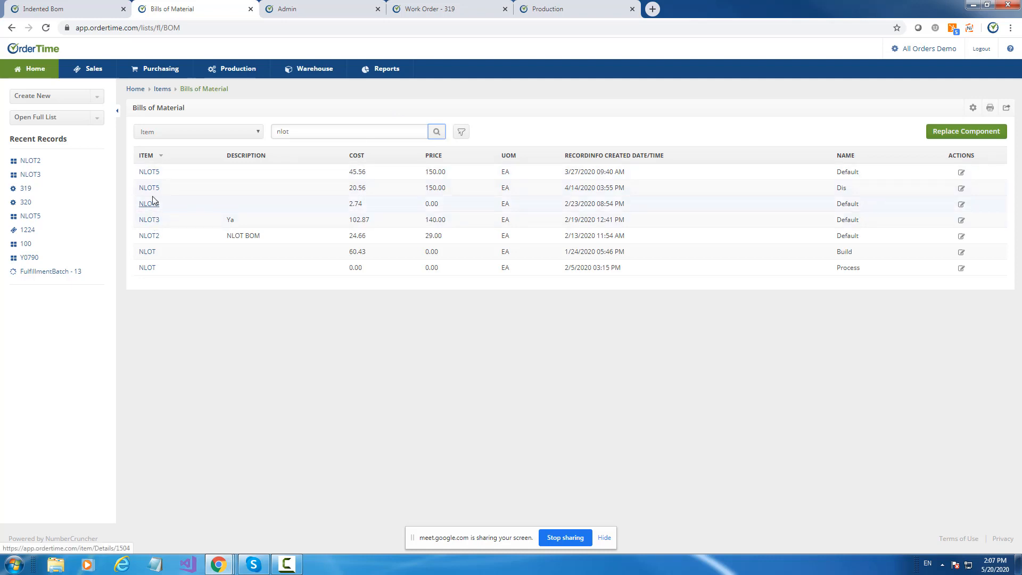
pyautogui.click(965, 240)
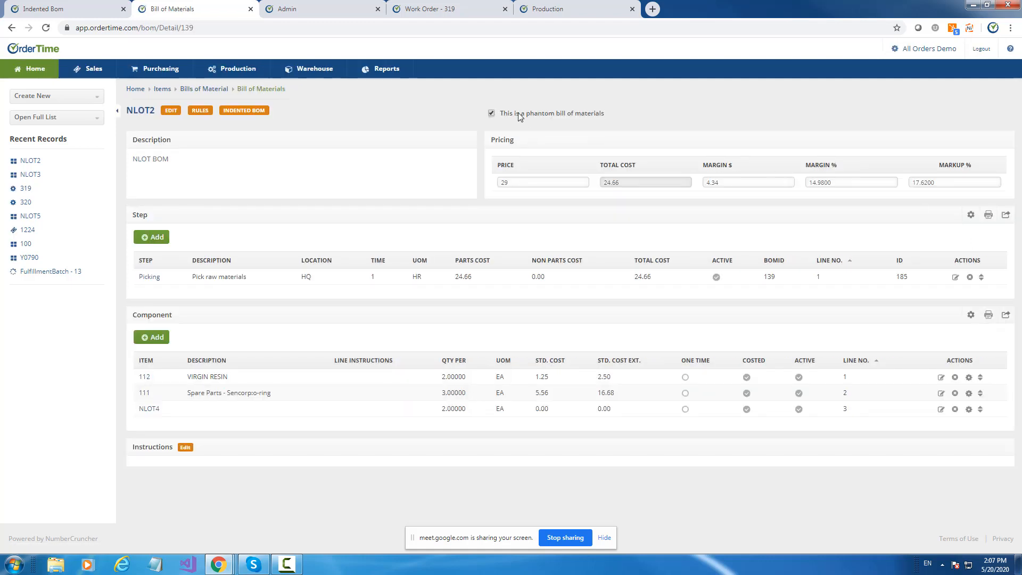
# Return to the list of bills of material, find NLOT3 and open its bill of materials.
pyautogui.click(11, 28)
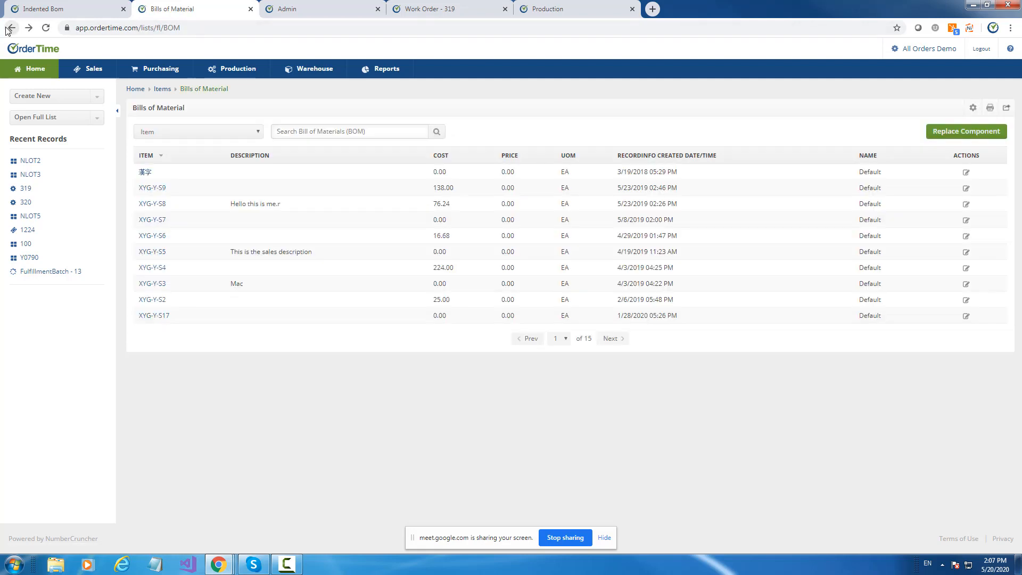
pyautogui.click(295, 136)
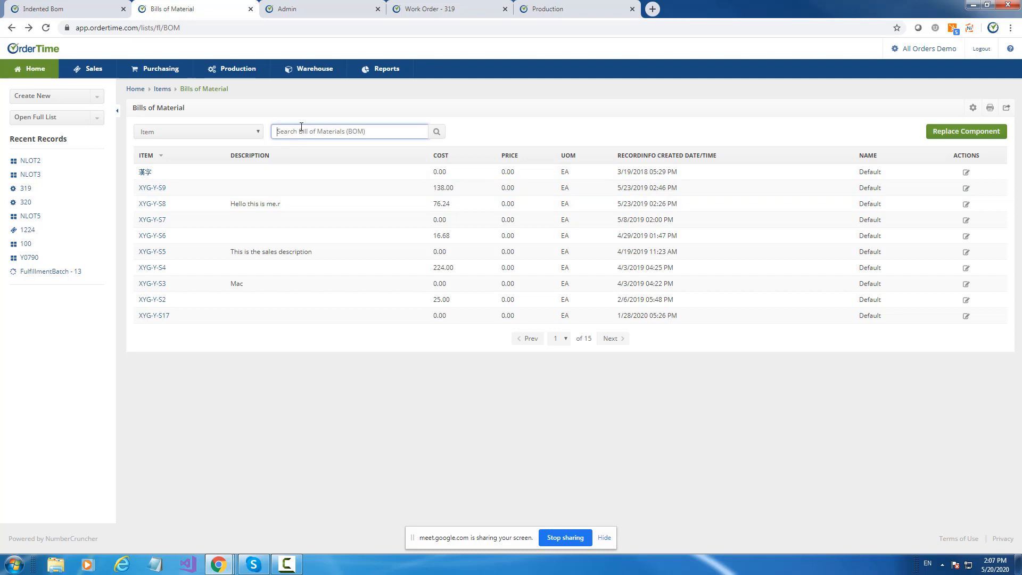
pyautogui.write('n')
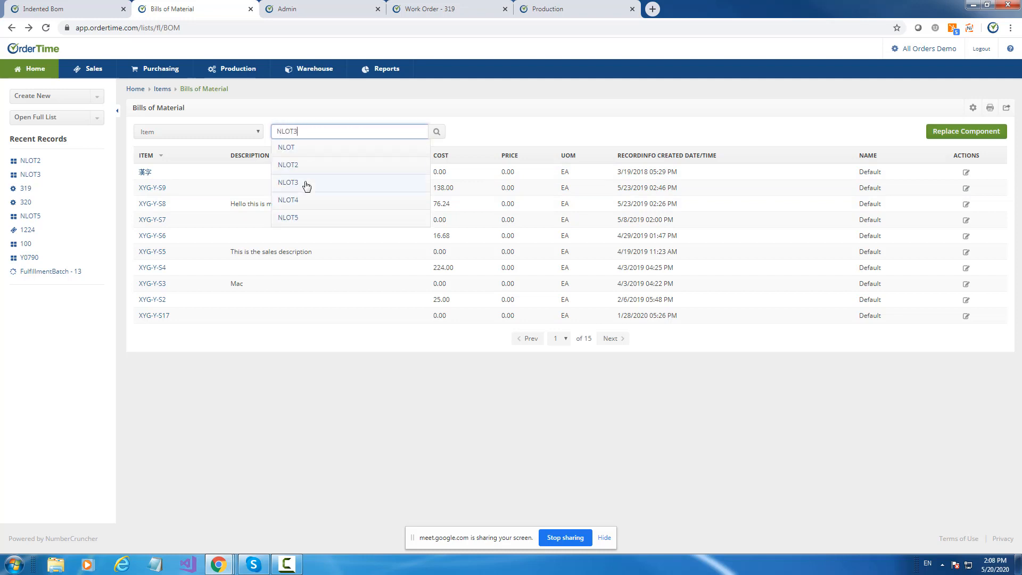
pyautogui.click(305, 185)
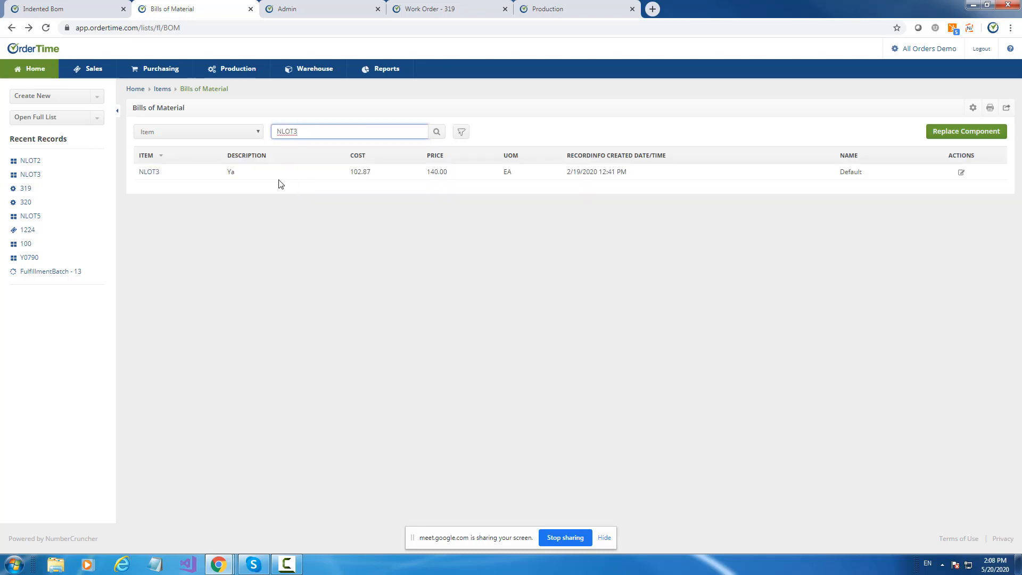
pyautogui.click(962, 172)
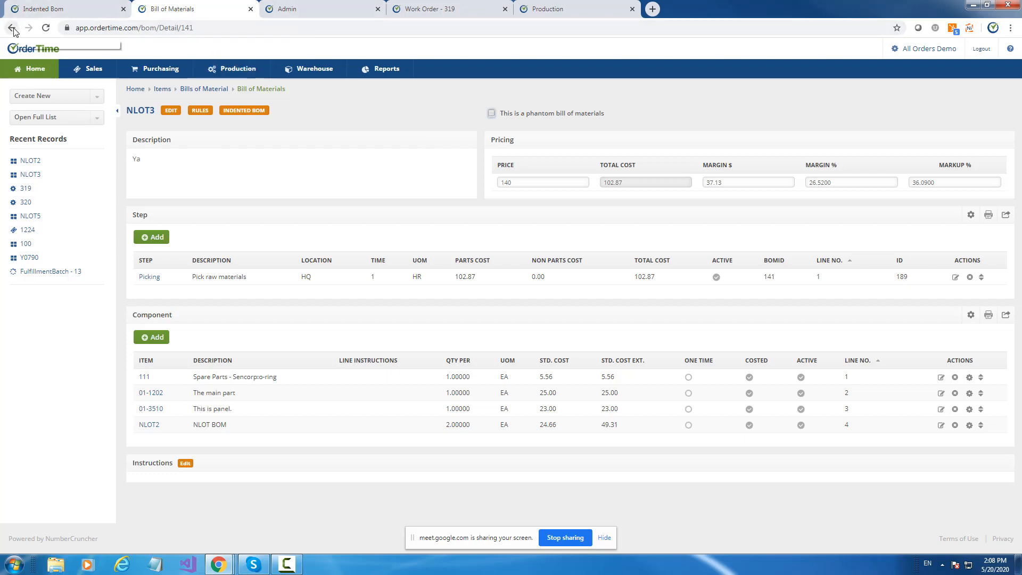
# Open the full list of bills of material.
pyautogui.click(56, 118)
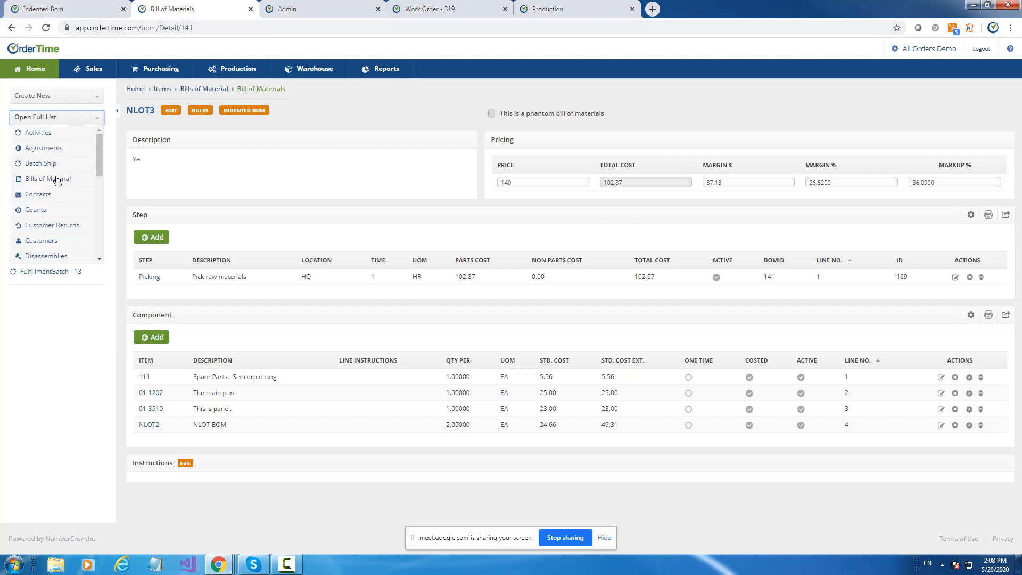
pyautogui.click(56, 178)
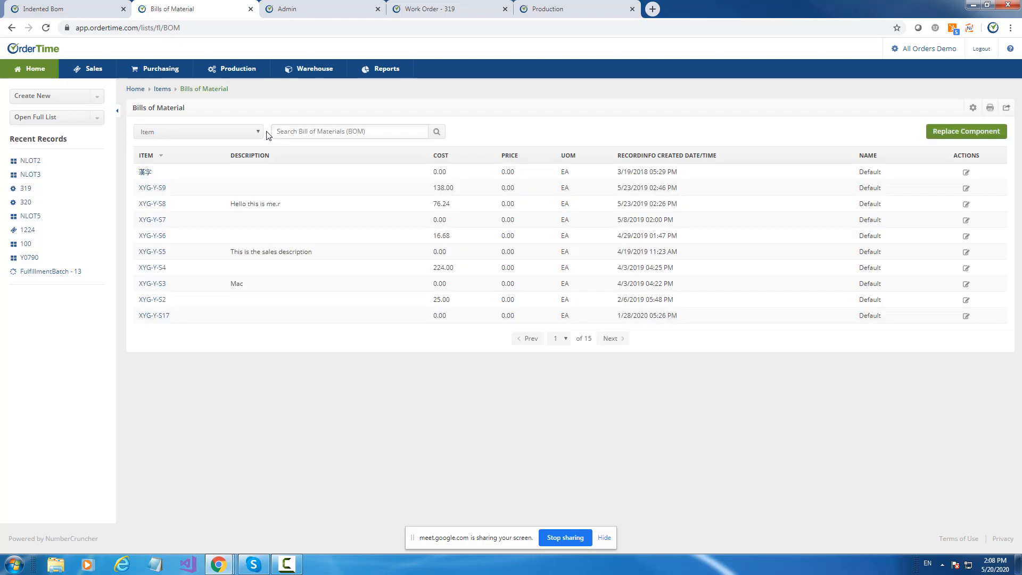
pyautogui.click(973, 107)
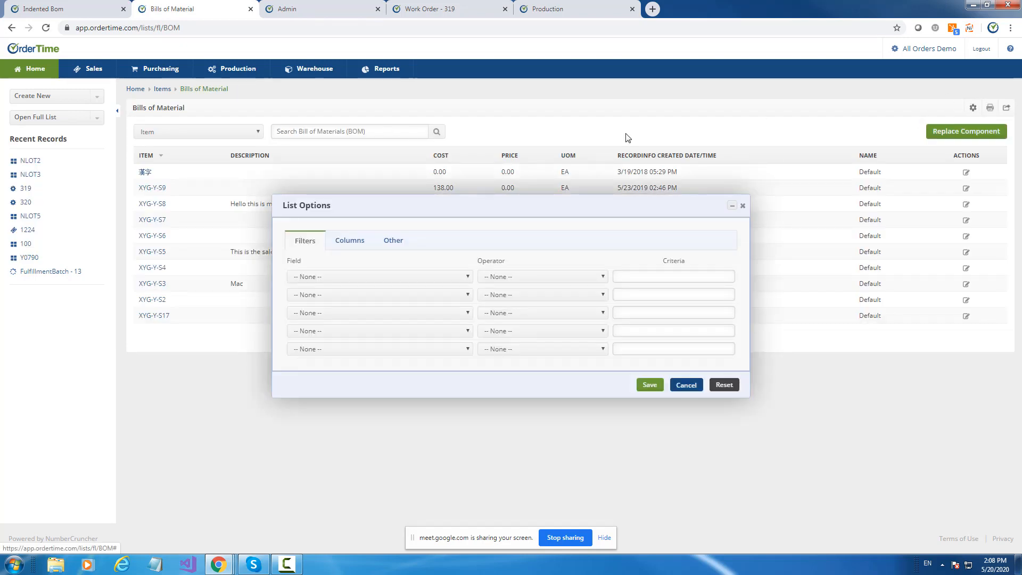
pyautogui.click(336, 278)
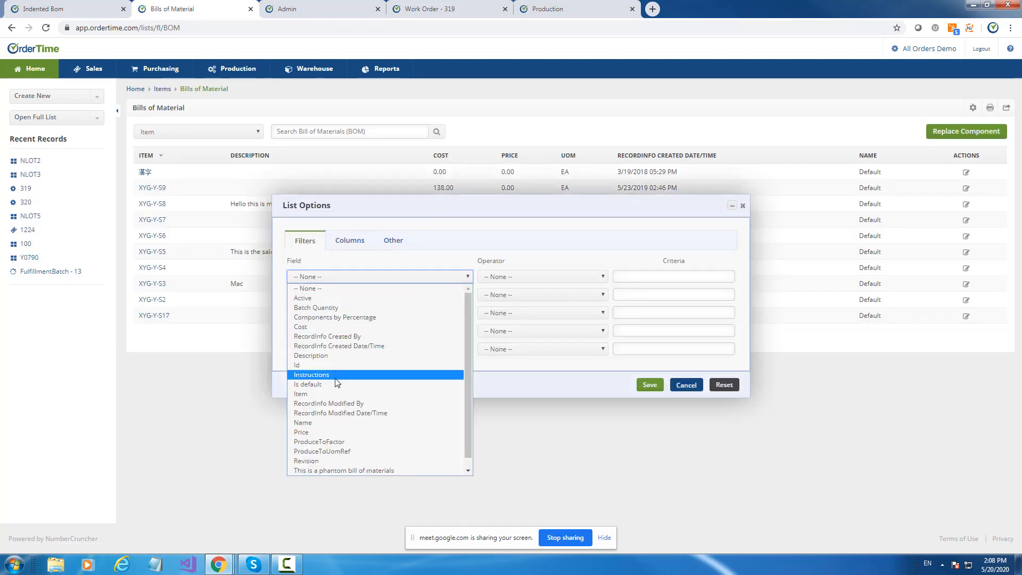
pyautogui.click(322, 394)
pyautogui.click(512, 278)
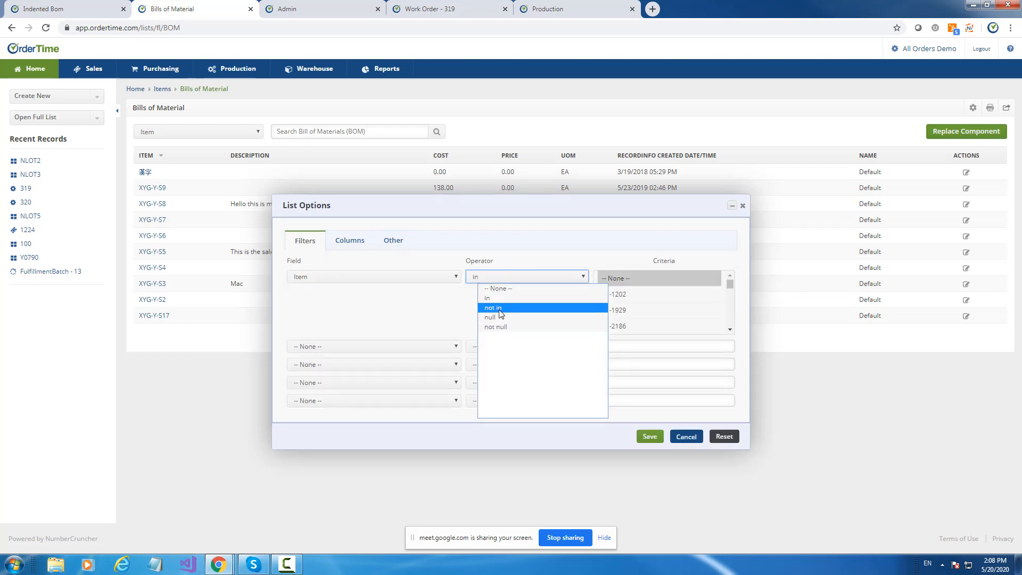
pyautogui.click(387, 278)
pyautogui.click(387, 278)
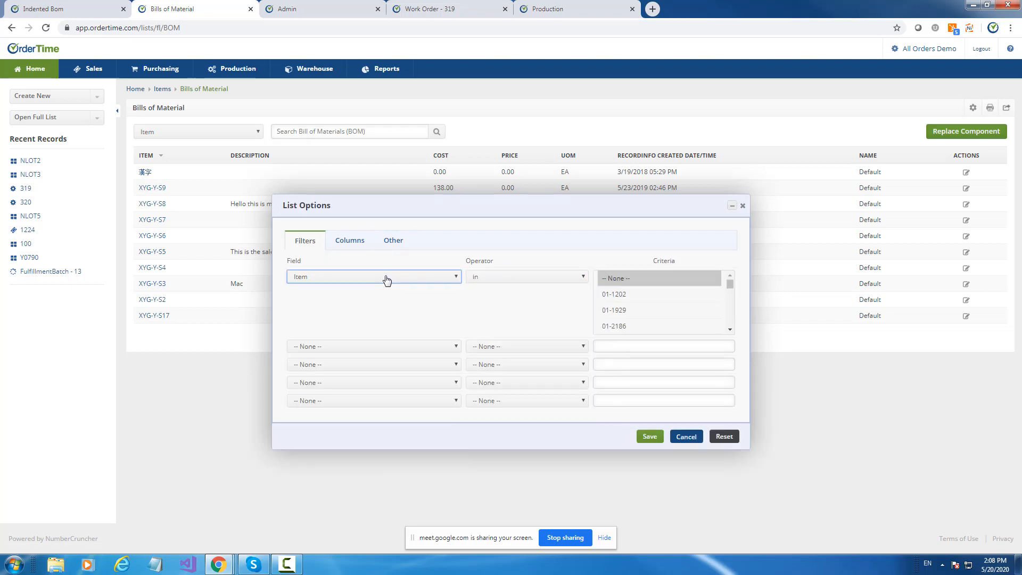
pyautogui.click(386, 278)
pyautogui.click(330, 423)
pyautogui.click(681, 387)
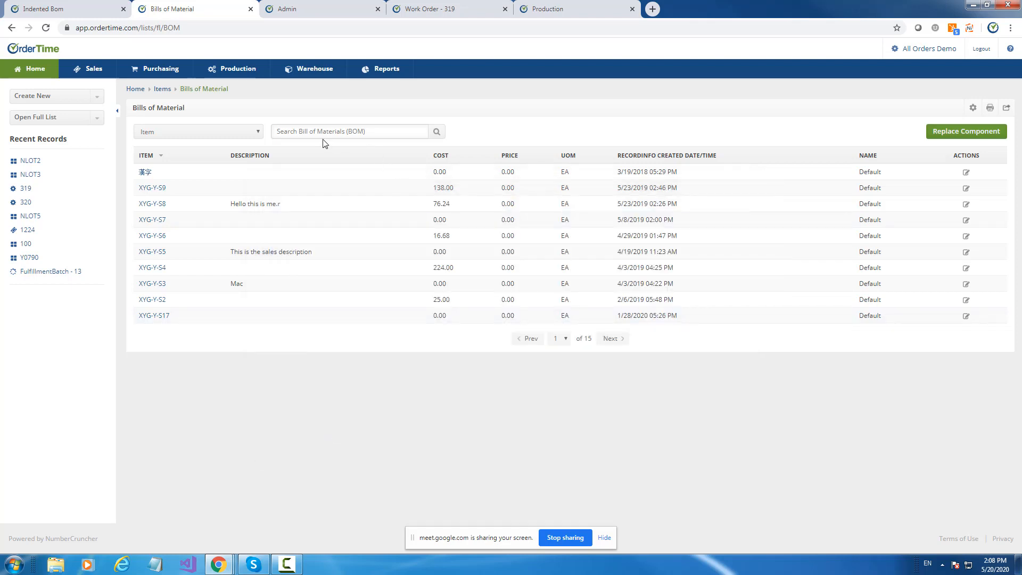
# Find NLOT4 in the list, open its bill of materials, and mark it as a phantom bill of materials.
pyautogui.click(316, 132)
pyautogui.write('NLOT4')
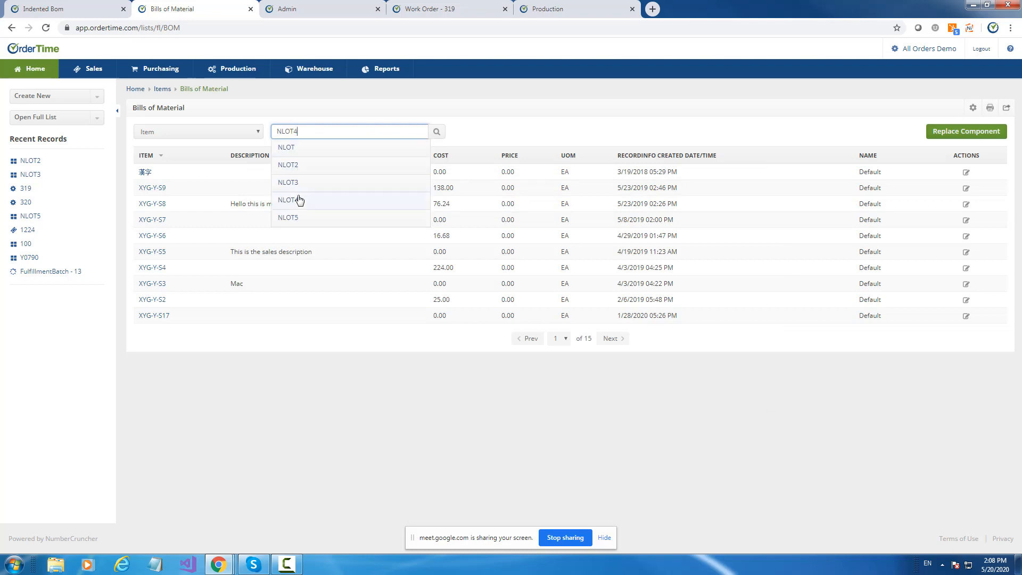
pyautogui.click(298, 201)
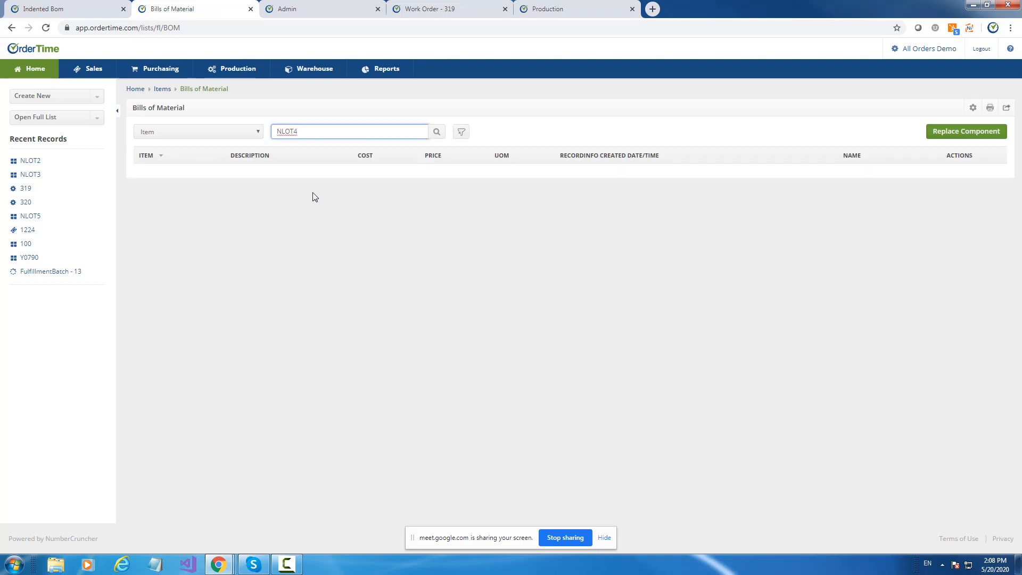
pyautogui.click(437, 131)
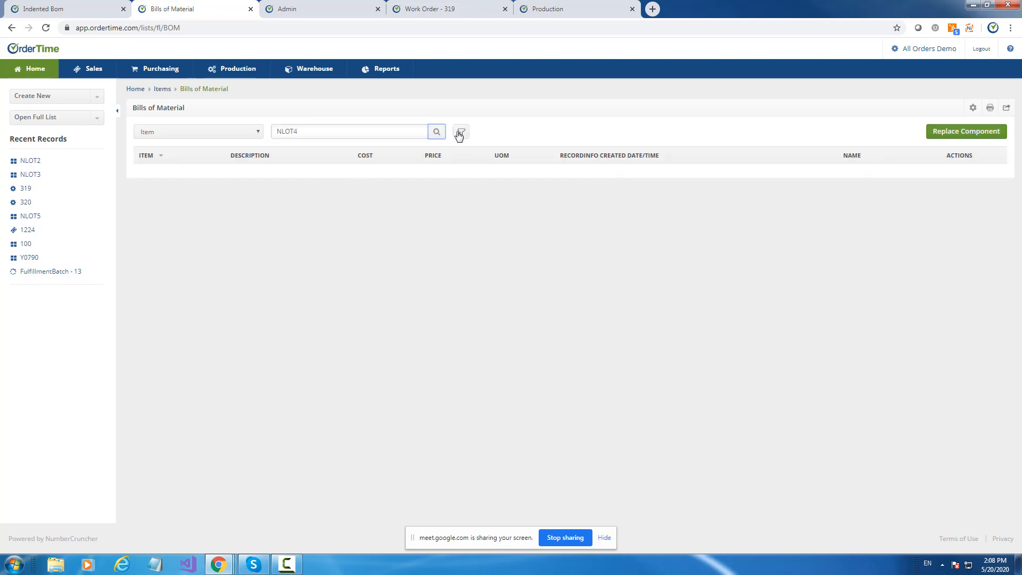
pyautogui.click(458, 132)
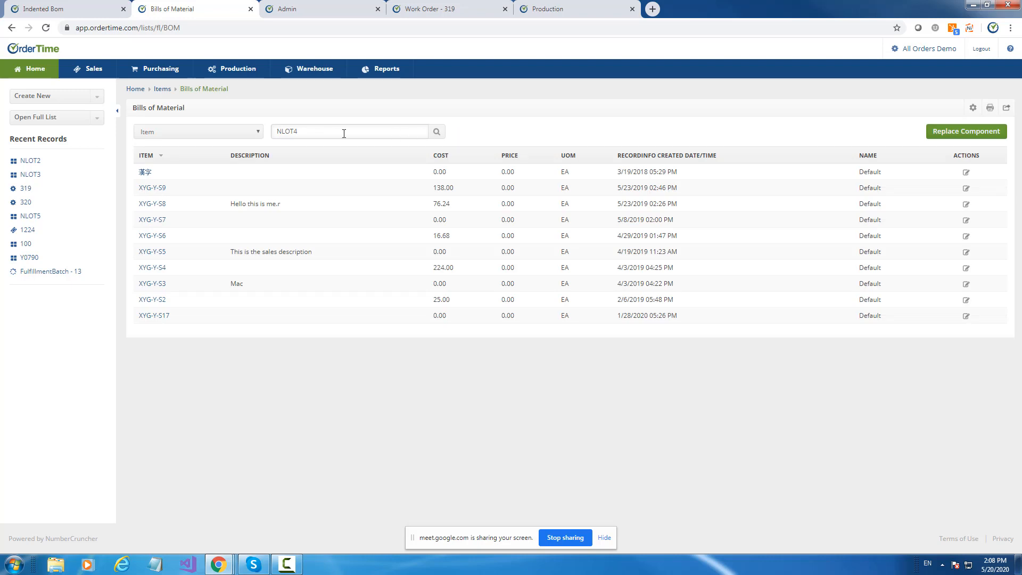
pyautogui.click(437, 133)
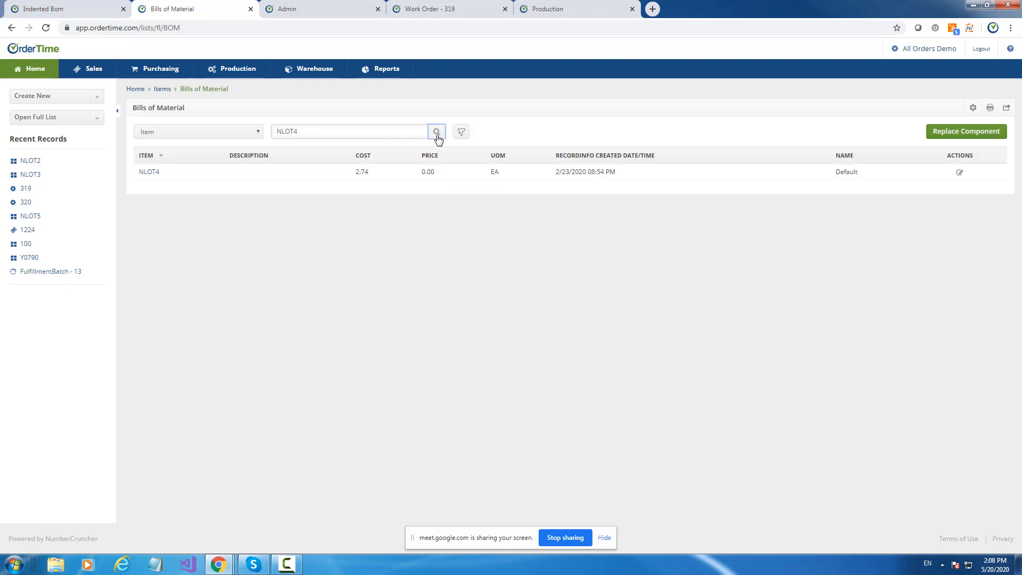
pyautogui.click(960, 174)
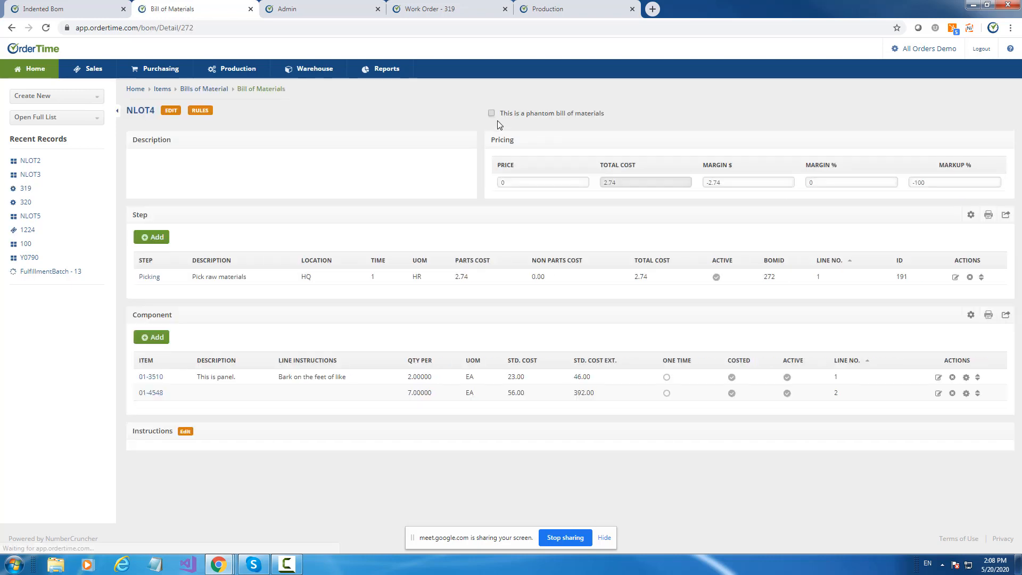
pyautogui.click(491, 112)
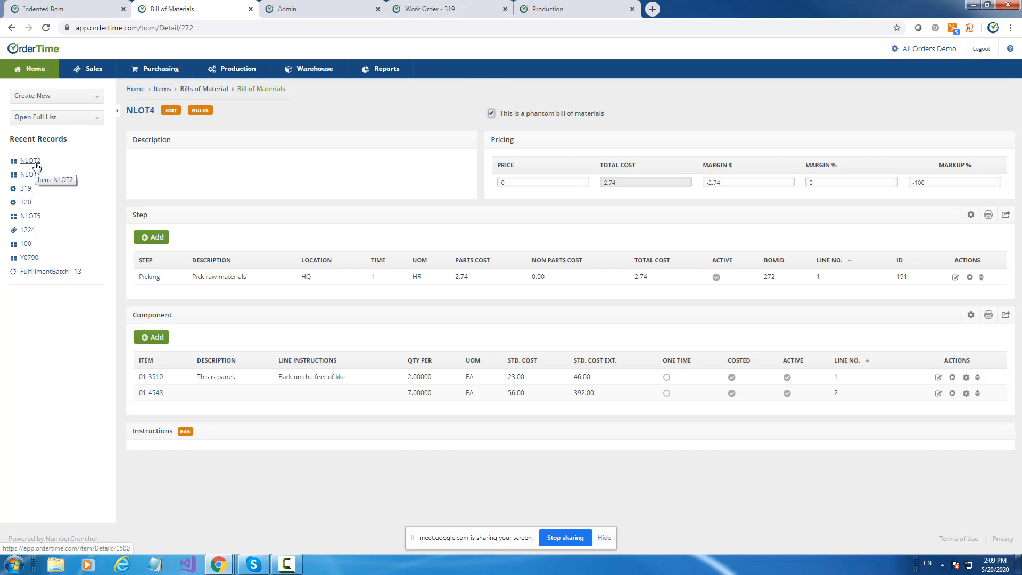
# Open the bill of materials of item NLOT3 and select its item name.
pyautogui.click(28, 176)
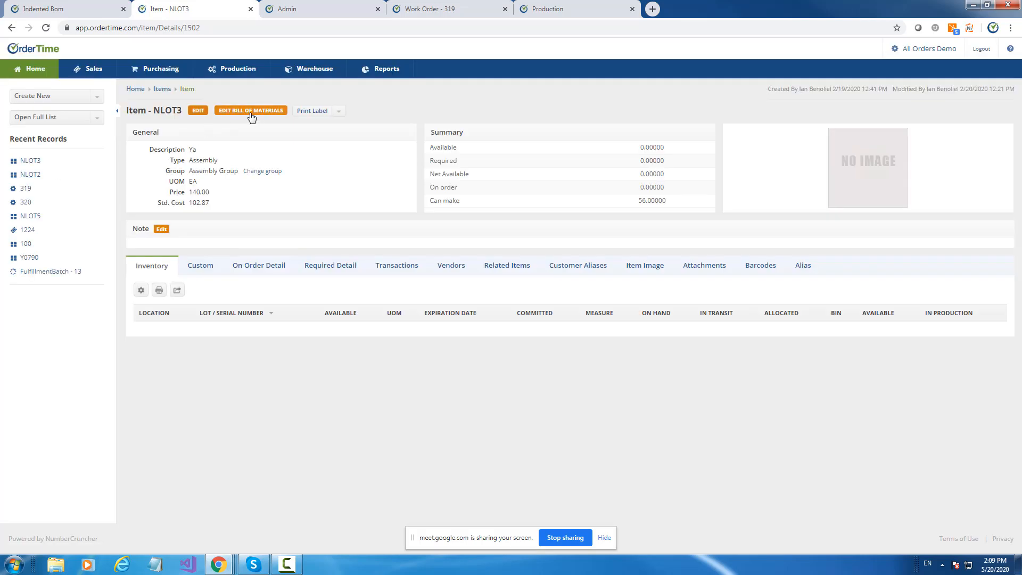
pyautogui.click(251, 111)
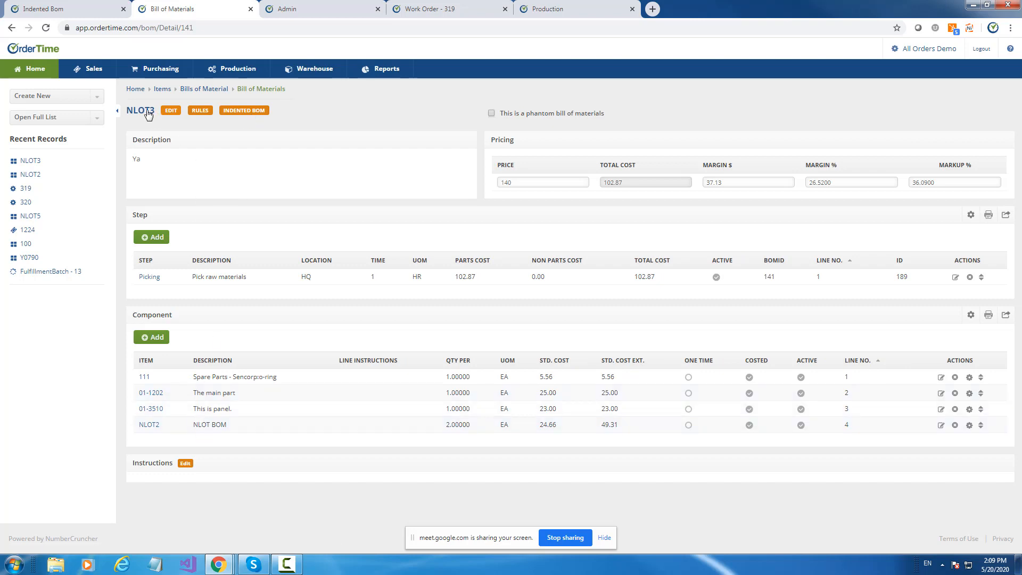
pyautogui.moveTo(155, 112); pyautogui.dragTo(120, 108)
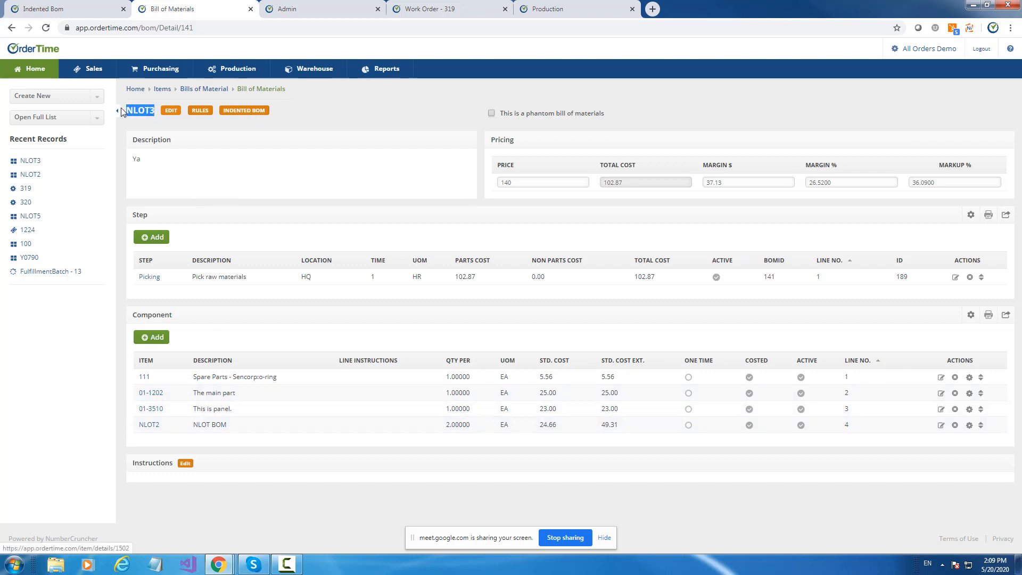
# Start a new work order for item NLOT3.
pyautogui.click(46, 99)
pyautogui.scroll(-8, 62, 229)
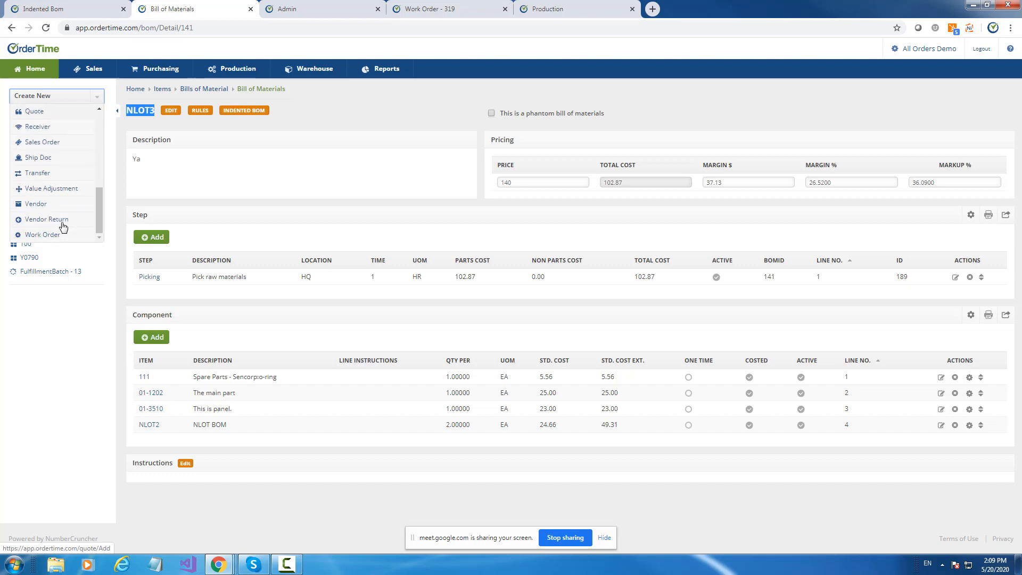
pyautogui.click(34, 236)
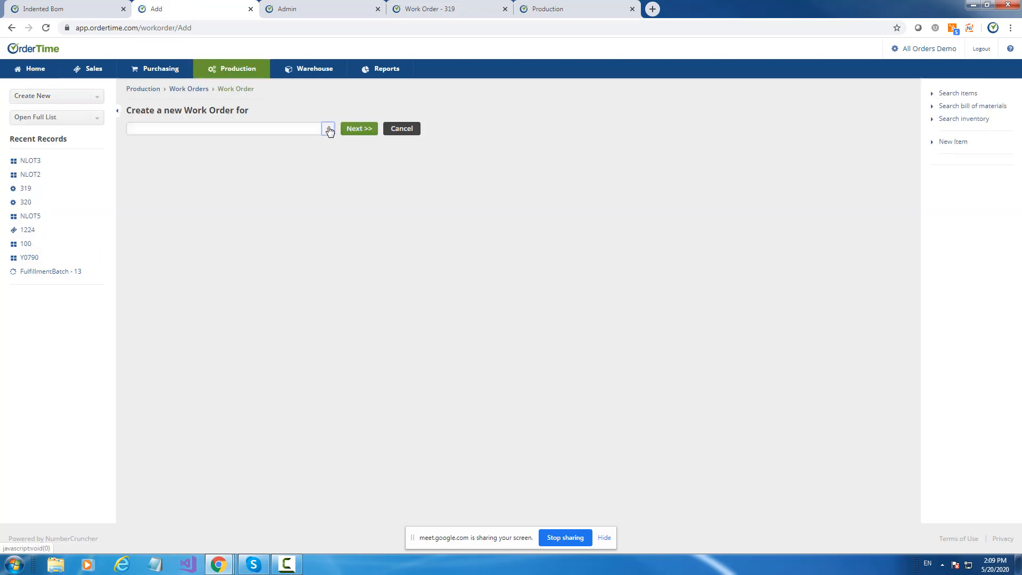
pyautogui.click(328, 129)
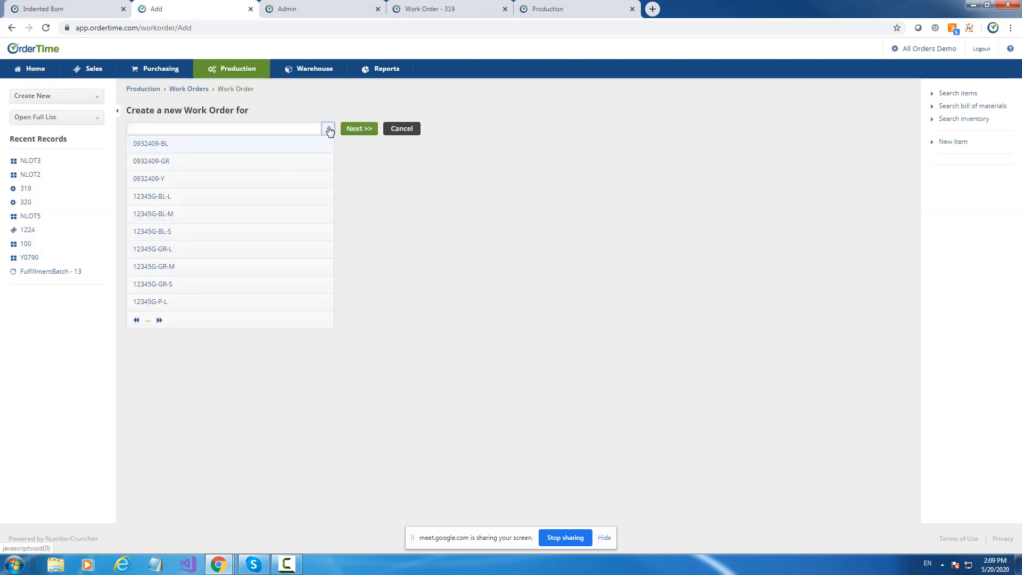
pyautogui.click(215, 126)
pyautogui.write('NLOT3')
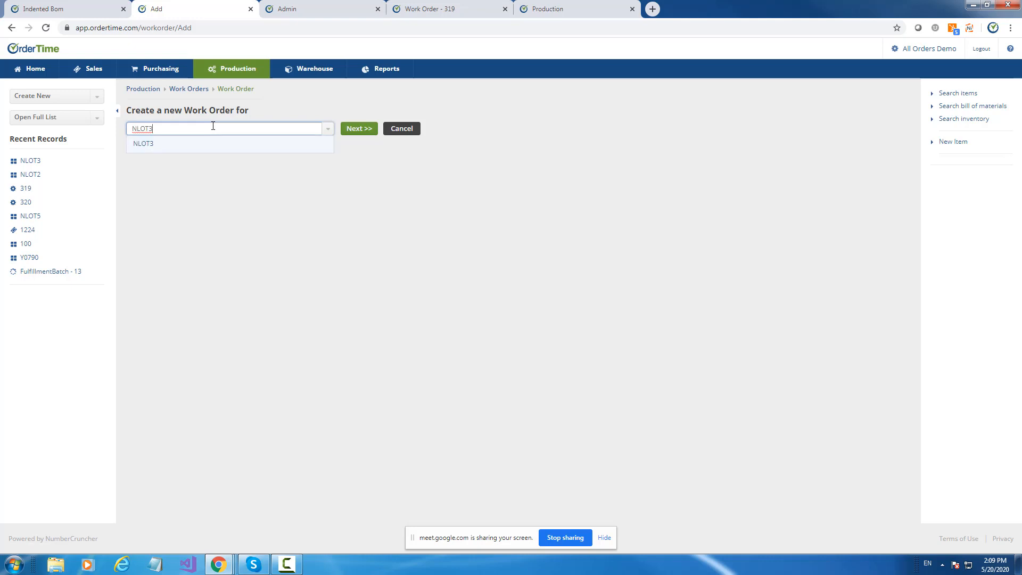
pyautogui.click(152, 143)
pyautogui.click(358, 131)
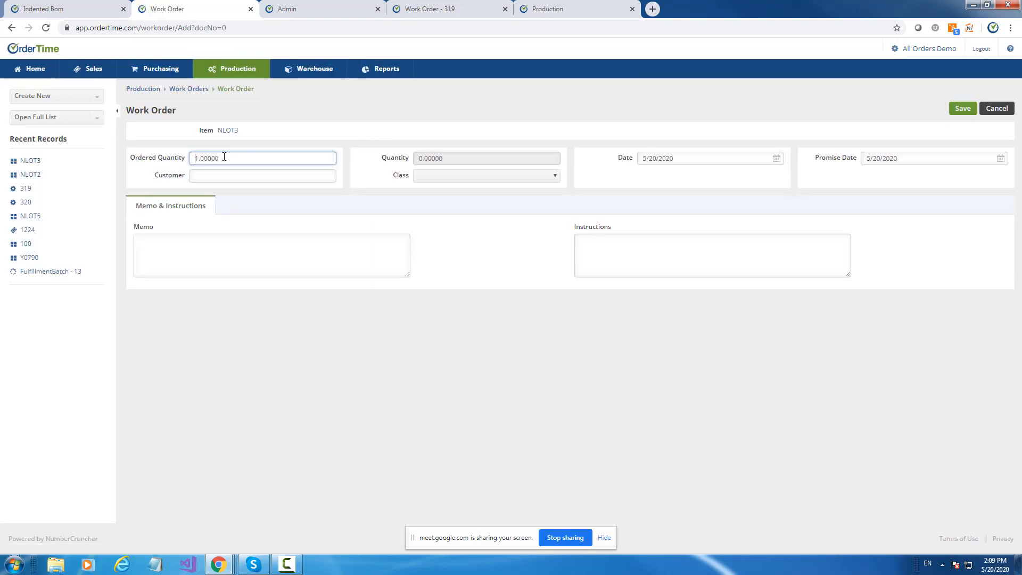
# Set the work order's ordered quantity to 3 and save it.
pyautogui.moveTo(224, 156); pyautogui.dragTo(164, 161)
pyautogui.write('3')
pyautogui.click(337, 119)
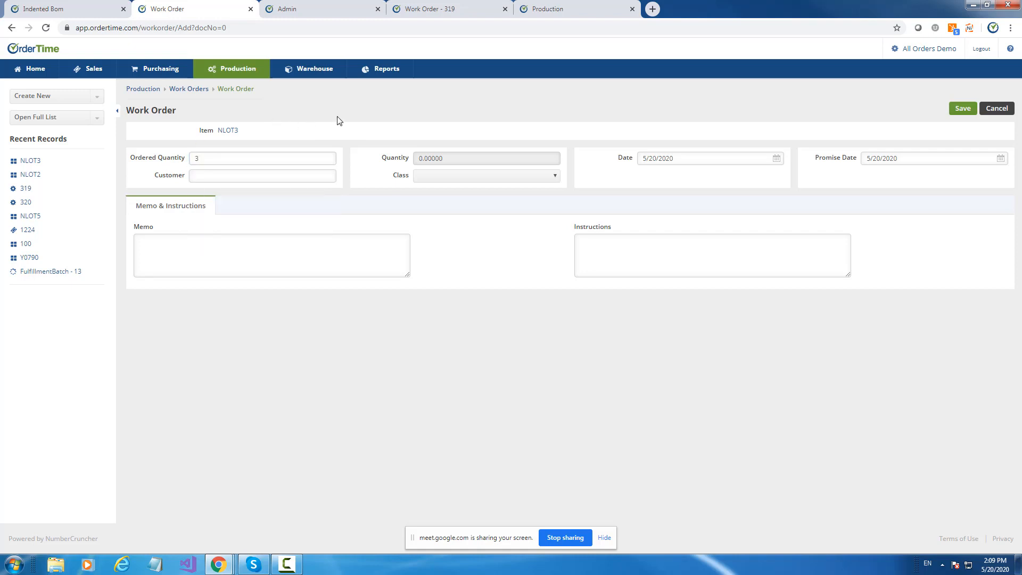
pyautogui.click(961, 110)
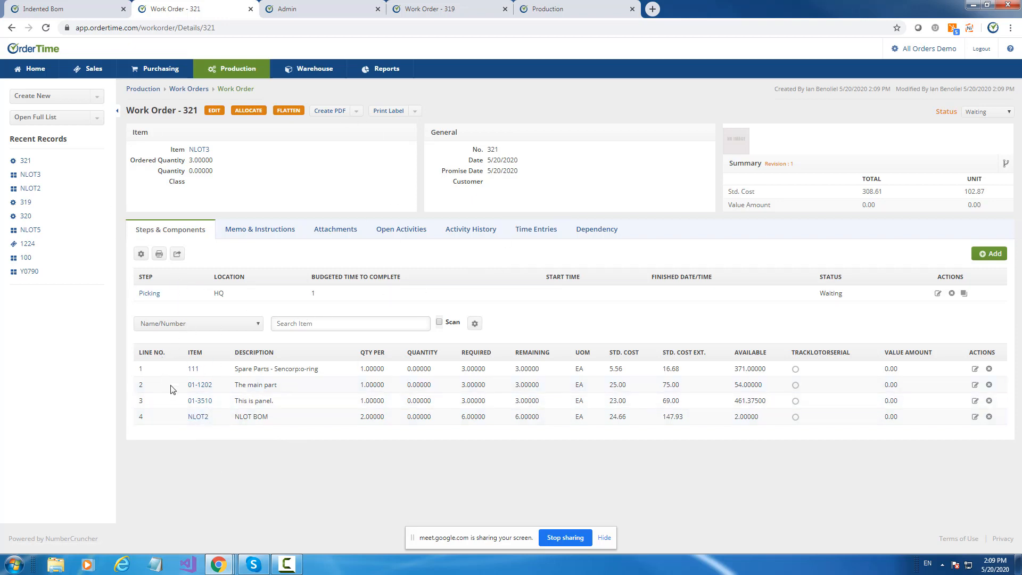
# Try to flatten the NLOT3 work order and dismiss the resulting alert.
pyautogui.click(294, 112)
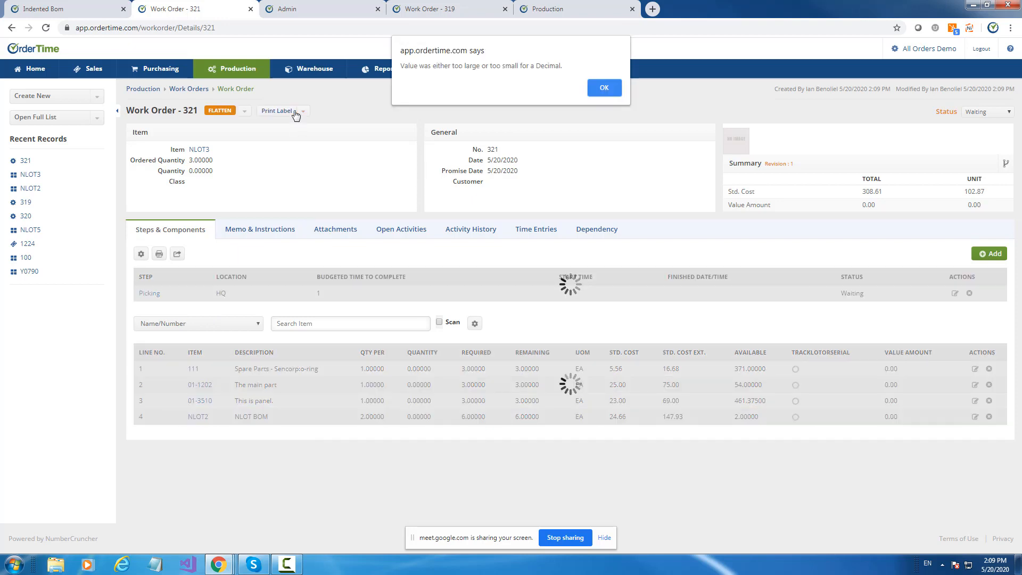
pyautogui.click(600, 87)
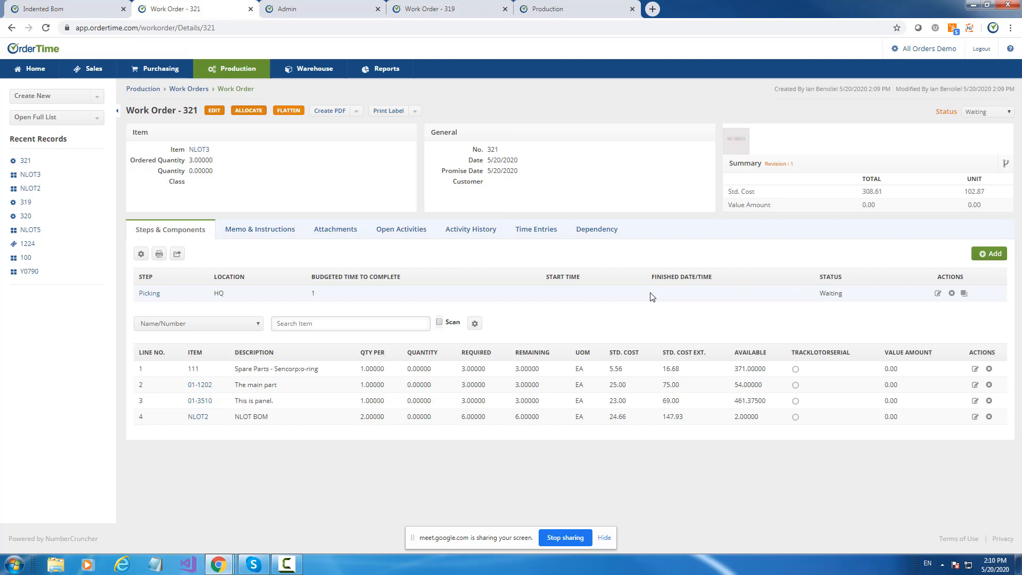
# Drill down the work order from its dependencies, taking available inventory into account, and open the linked work order for NLOT2.
pyautogui.click(599, 229)
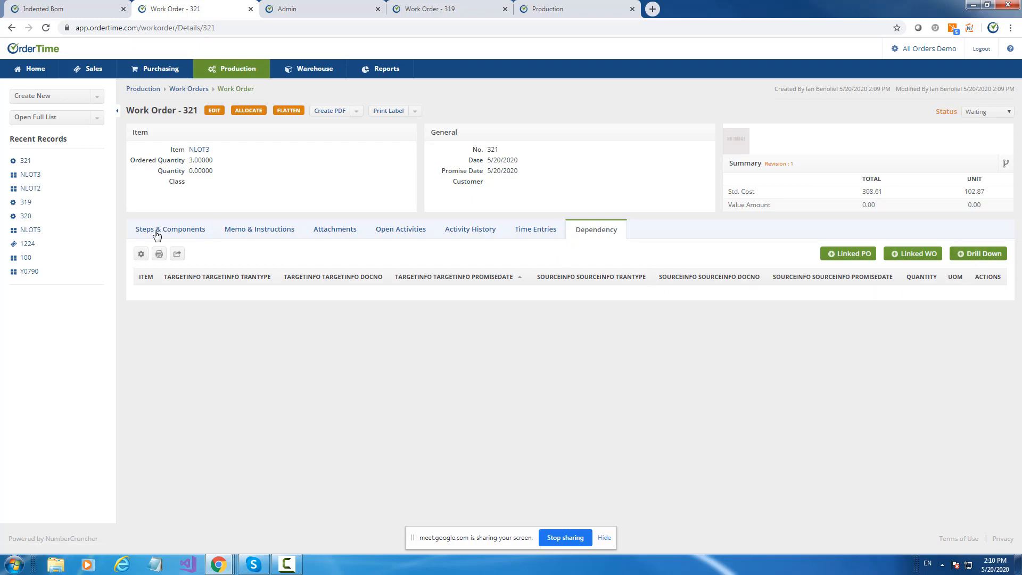
pyautogui.click(985, 253)
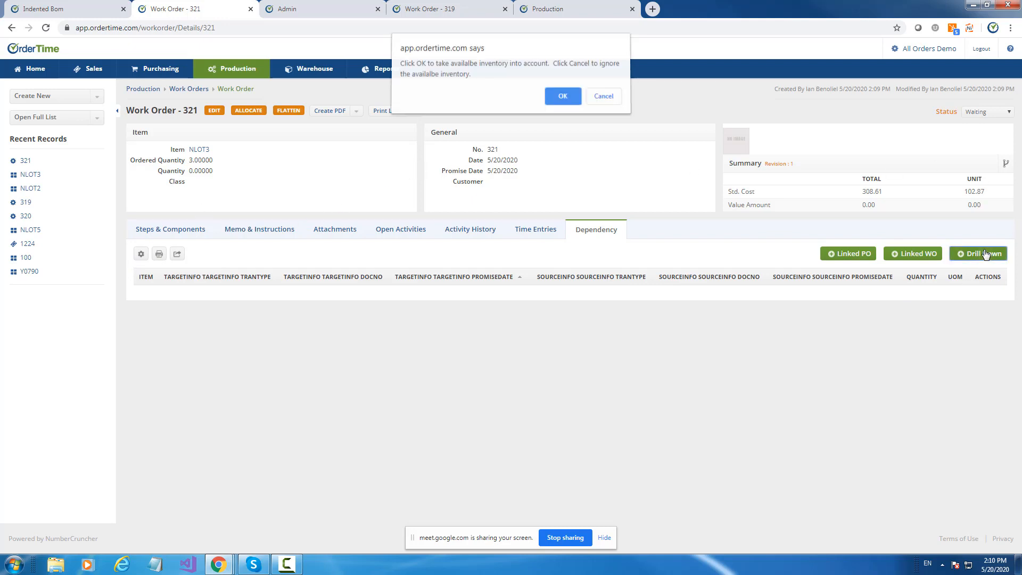
pyautogui.click(556, 101)
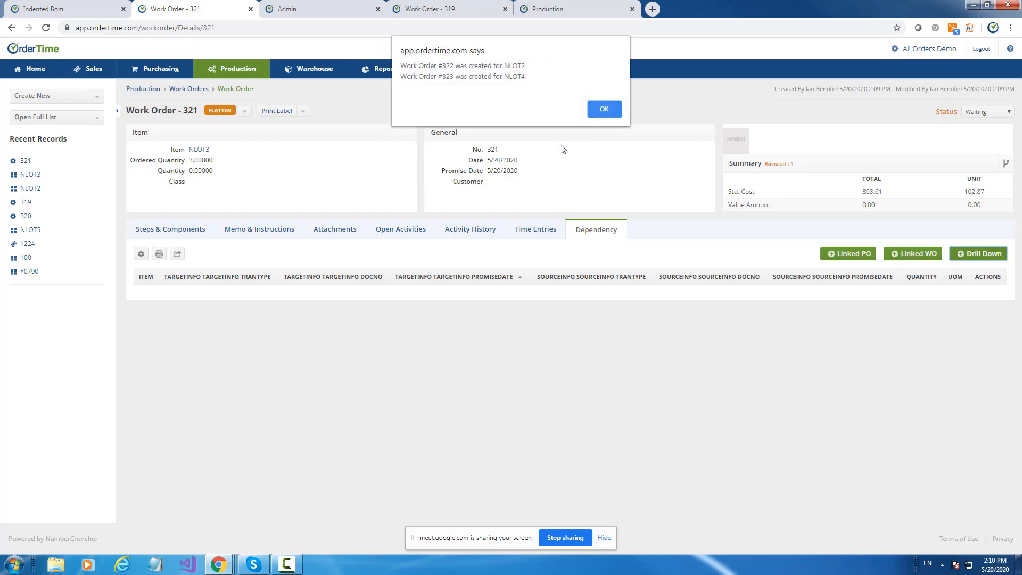
pyautogui.click(597, 108)
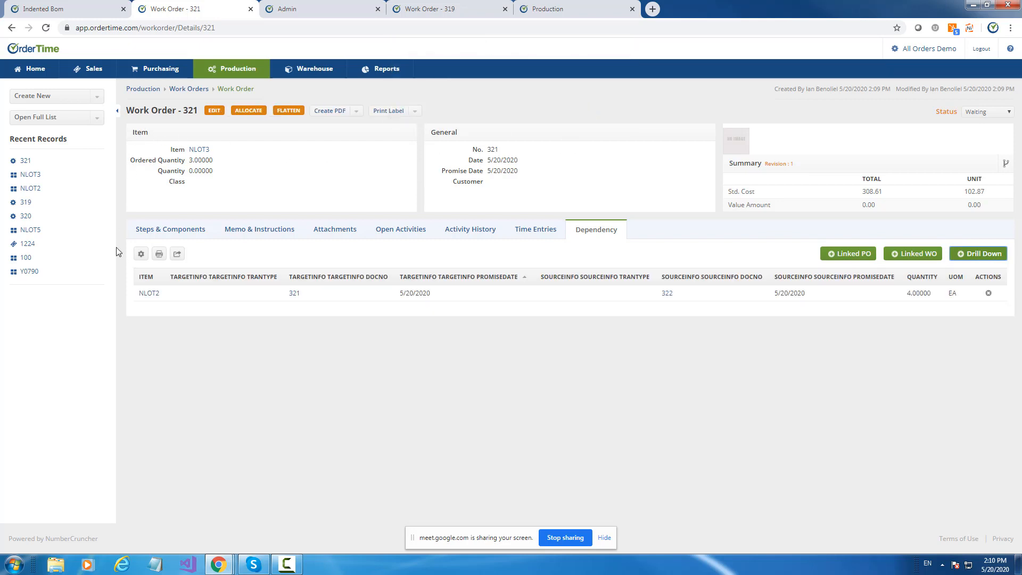
pyautogui.click(297, 297)
pyautogui.click(667, 294)
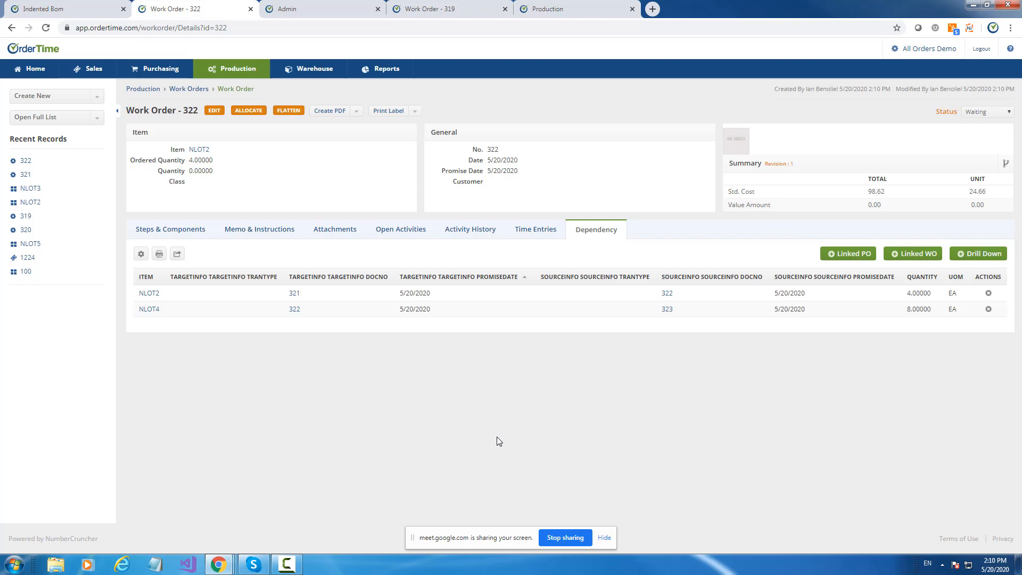
# Return to the work orders list and add the DrillDownWONo column to it.
pyautogui.click(200, 93)
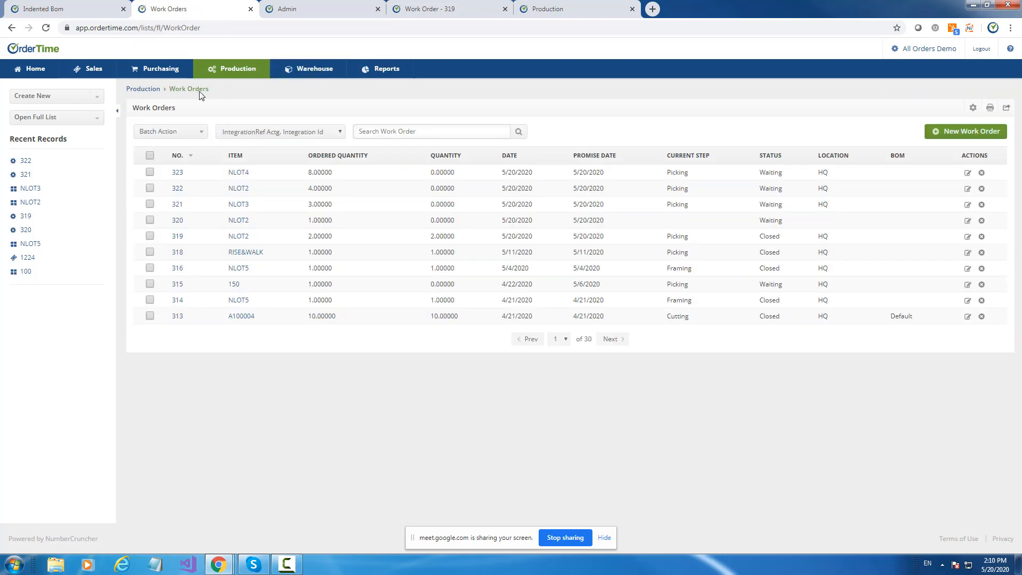
pyautogui.click(974, 108)
pyautogui.click(347, 244)
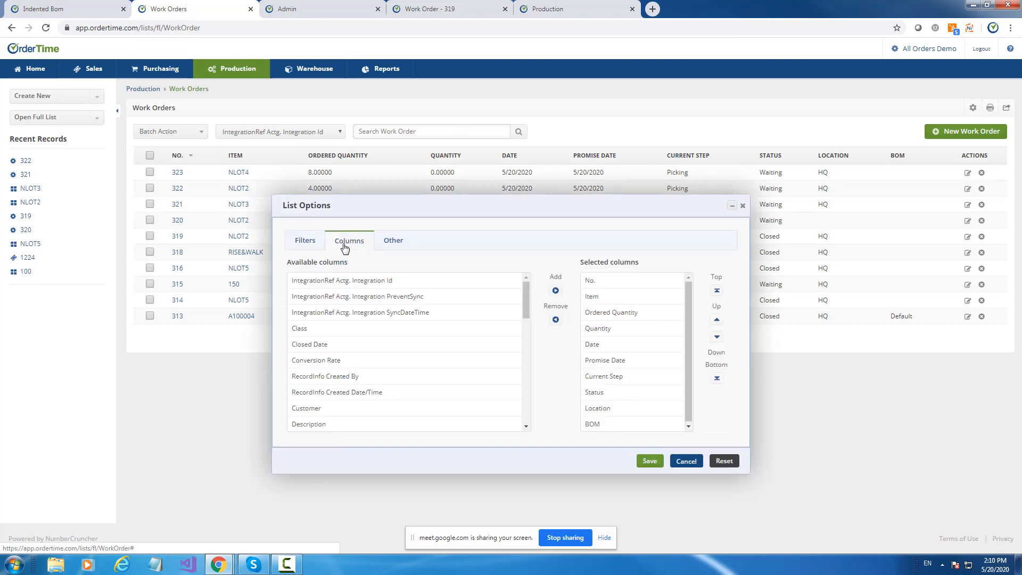
pyautogui.moveTo(526, 299); pyautogui.dragTo(534, 327)
pyautogui.click(319, 309)
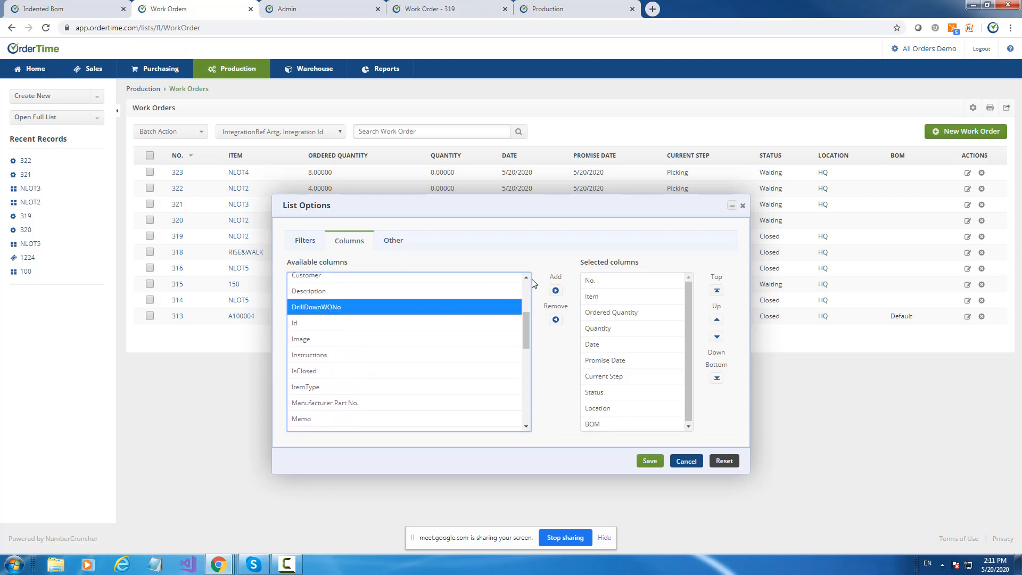
pyautogui.click(555, 291)
pyautogui.click(649, 461)
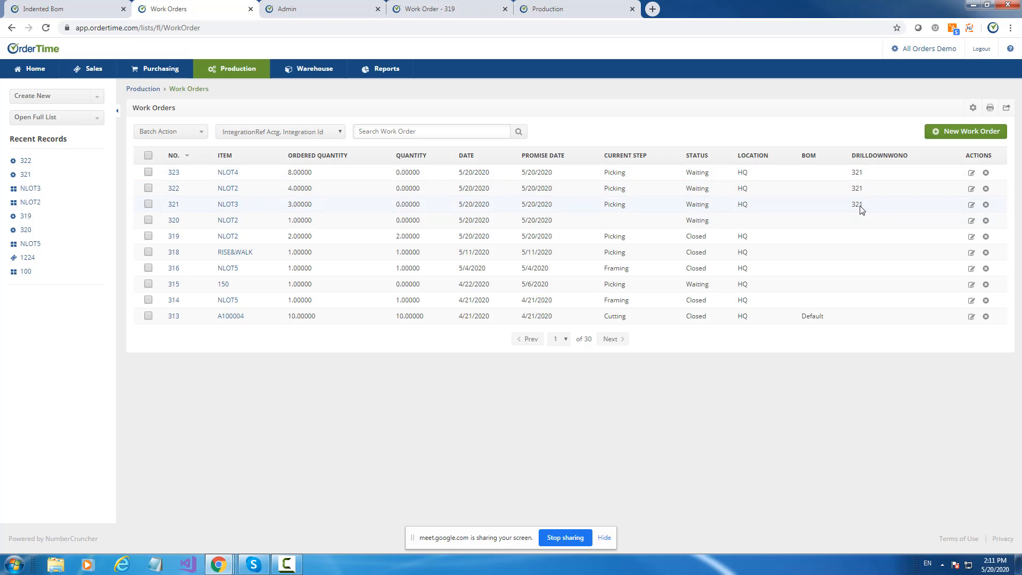
# Open the Production section of the company preferences from the Admin page.
pyautogui.click(298, 10)
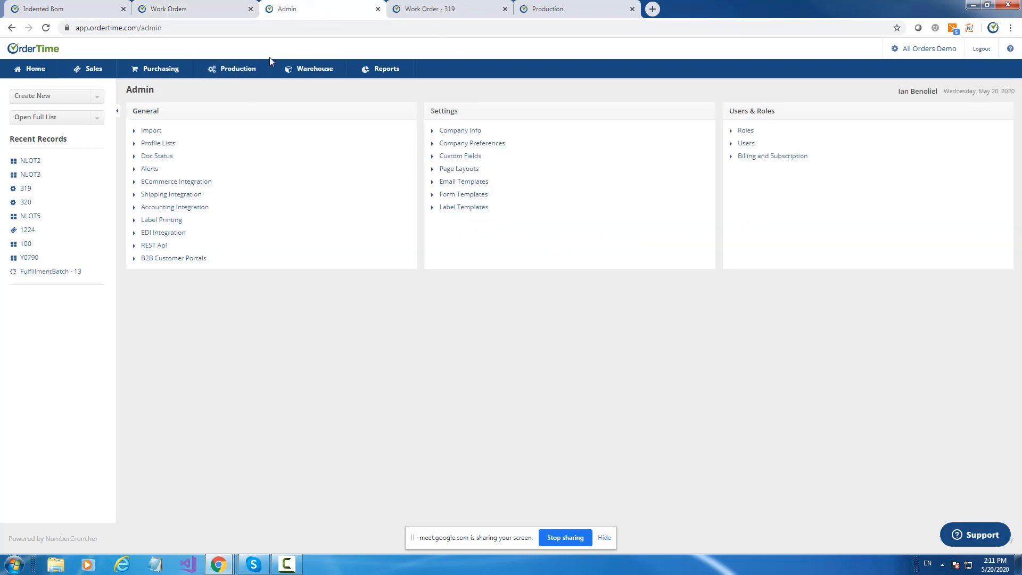
pyautogui.click(503, 144)
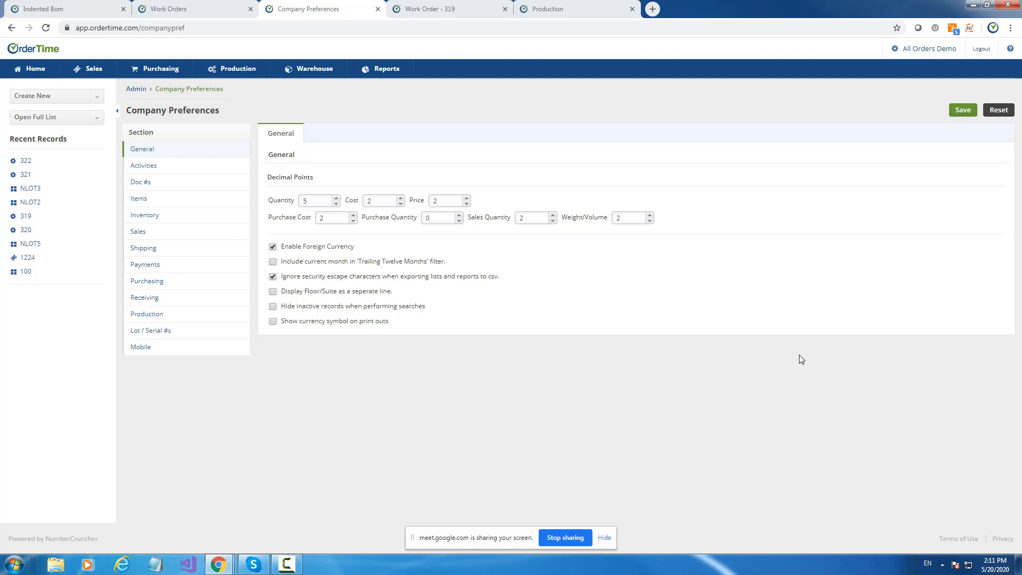
pyautogui.click(51, 118)
pyautogui.scroll(-3, 63, 168)
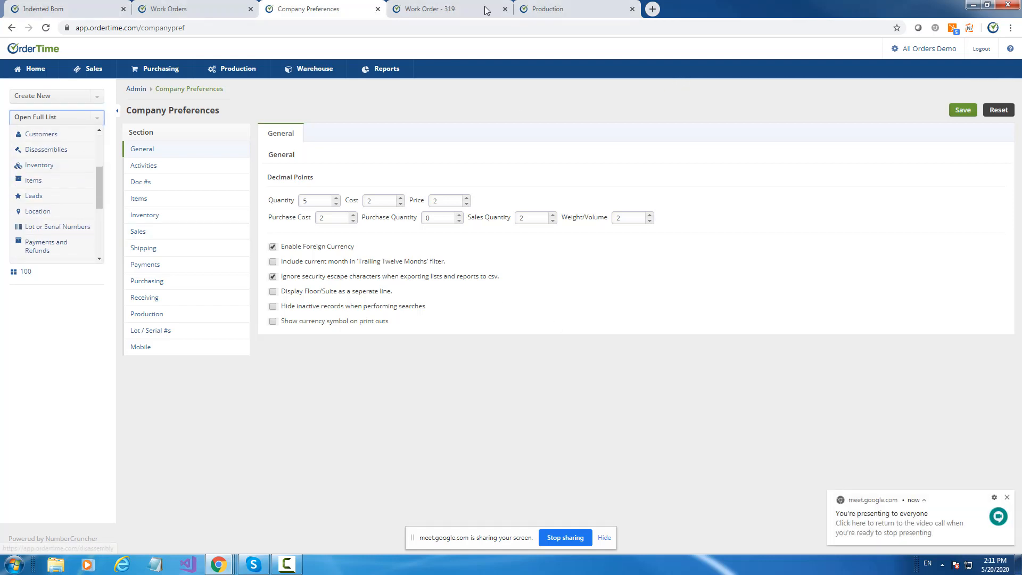
pyautogui.click(549, 10)
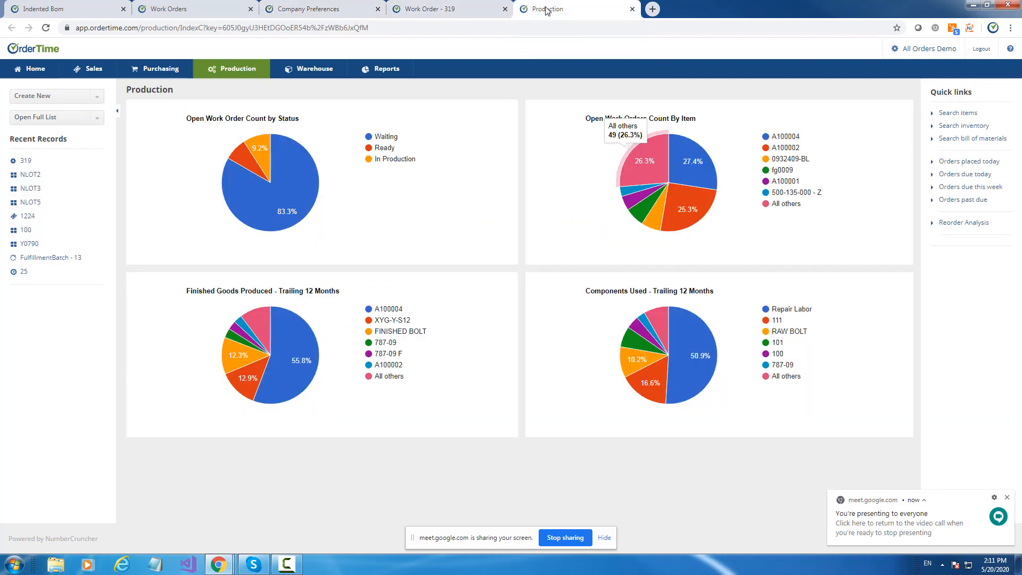
pyautogui.click(343, 10)
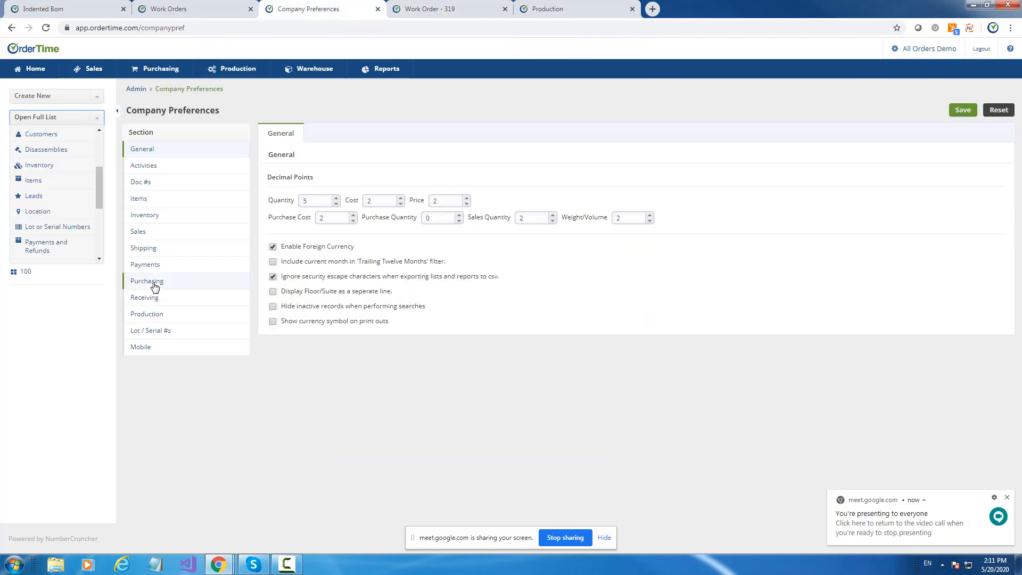
pyautogui.click(147, 315)
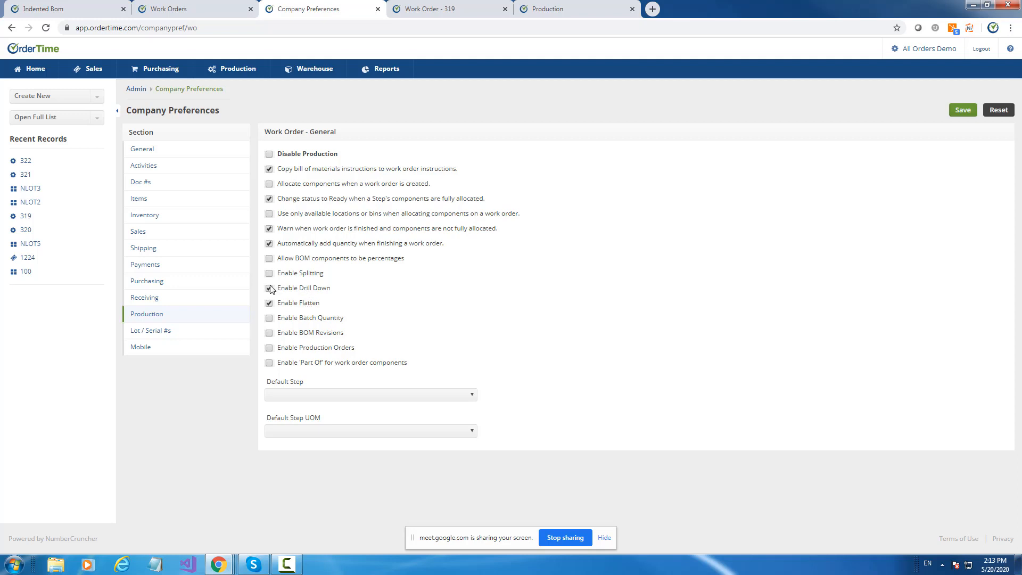
# Disable Drill Down and Flatten, enable Batch Quantity, and save the production preferences.
pyautogui.click(269, 302)
pyautogui.click(269, 319)
pyautogui.moveTo(346, 319); pyautogui.dragTo(278, 322)
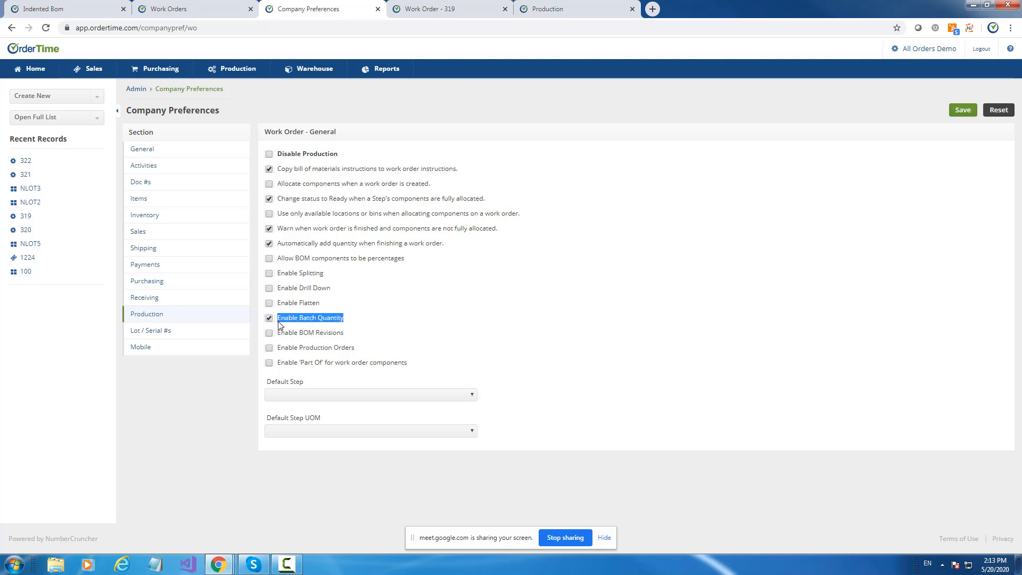
pyautogui.click(969, 118)
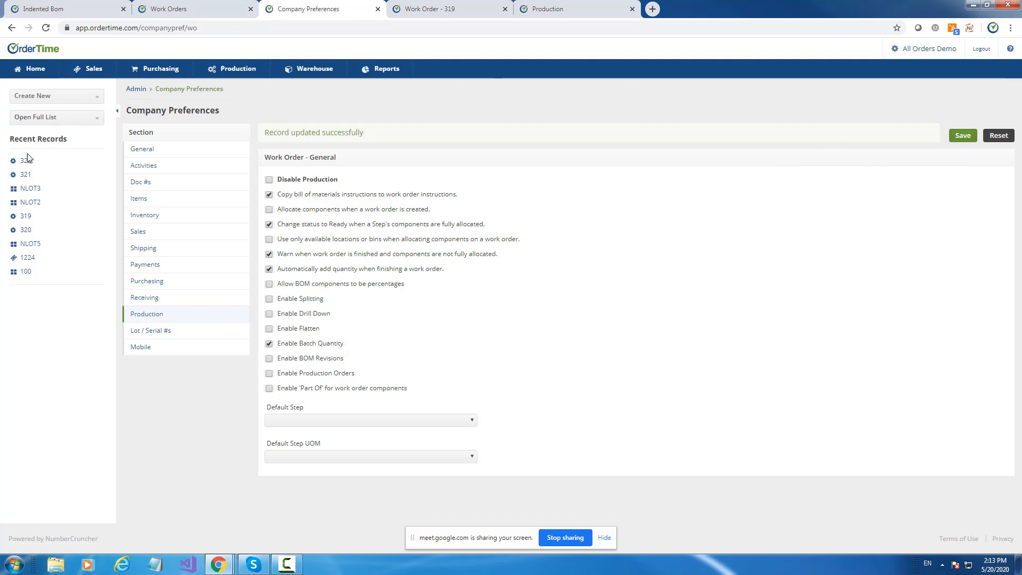
# Open the full list of bills of material.
pyautogui.click(42, 119)
pyautogui.scroll(-2, 54, 149)
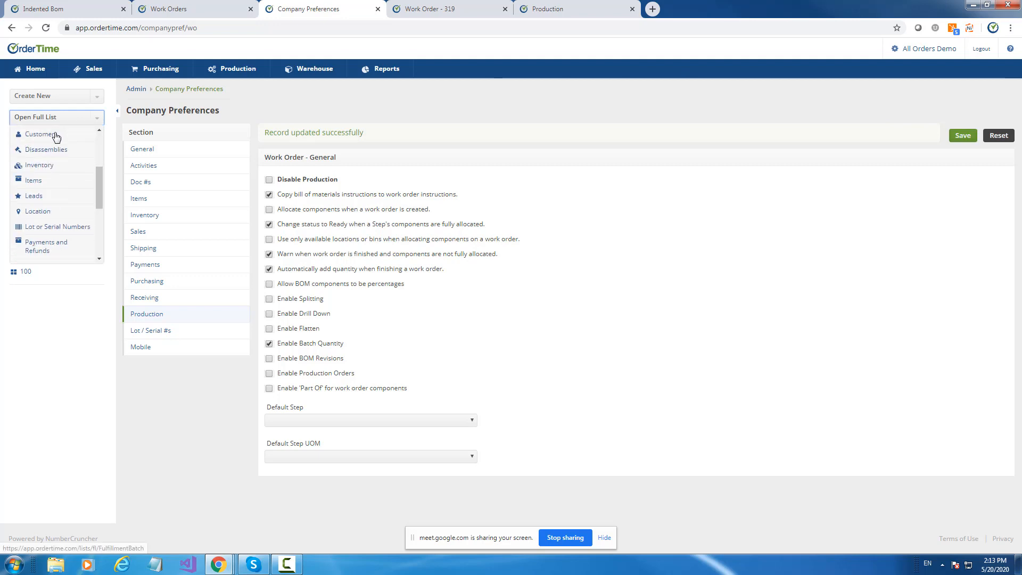
pyautogui.scroll(3, 61, 183)
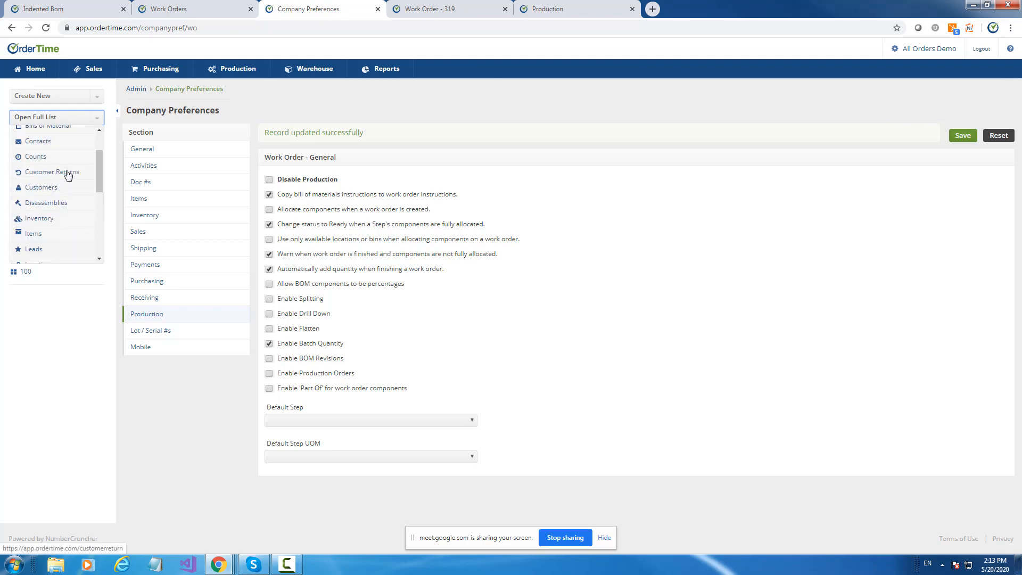
pyautogui.click(54, 180)
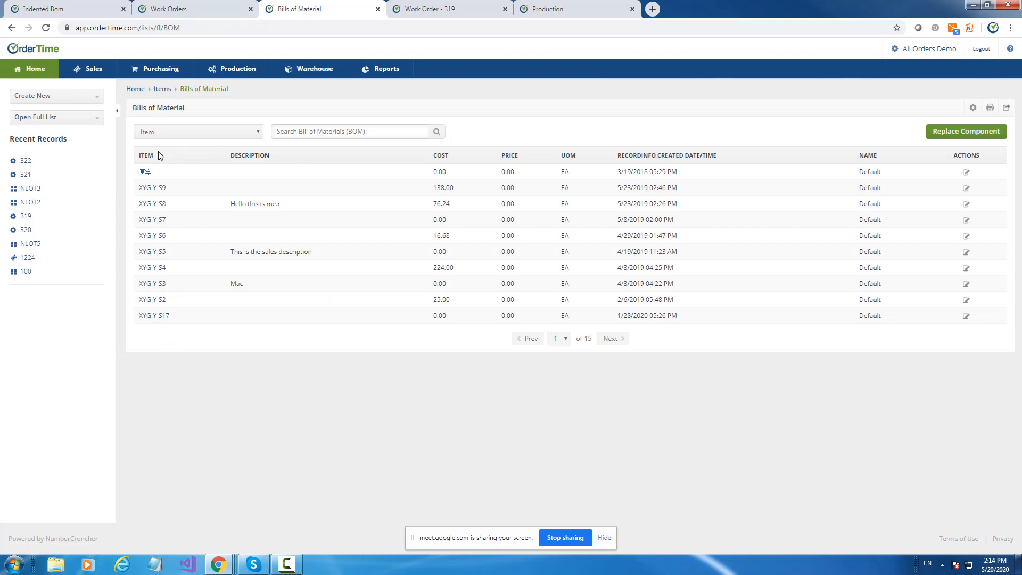
# Find NLOT5 in the list, open its Default bill of materials, and inspect its batch quantity.
pyautogui.click(292, 132)
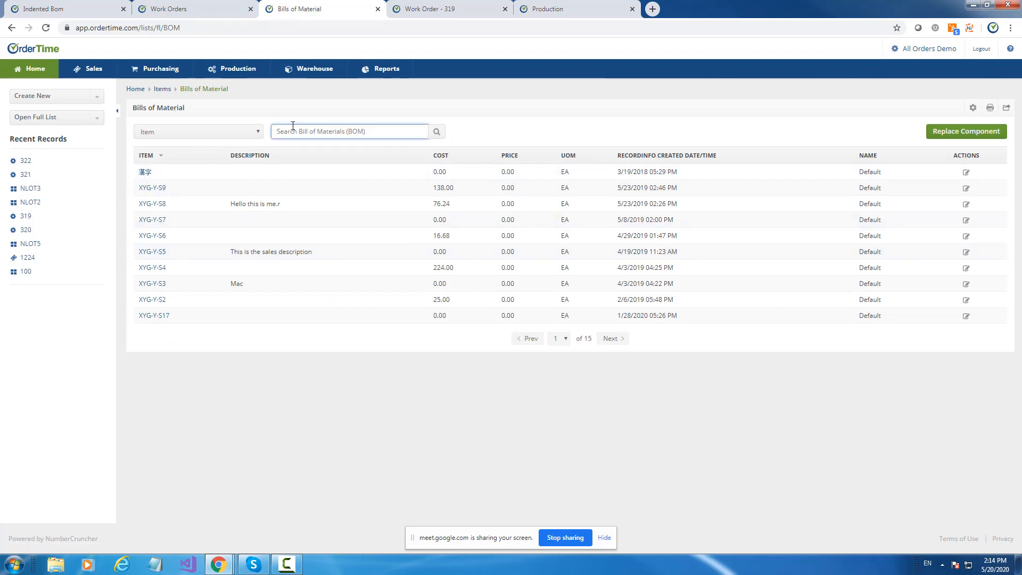
pyautogui.write('NLOT2')
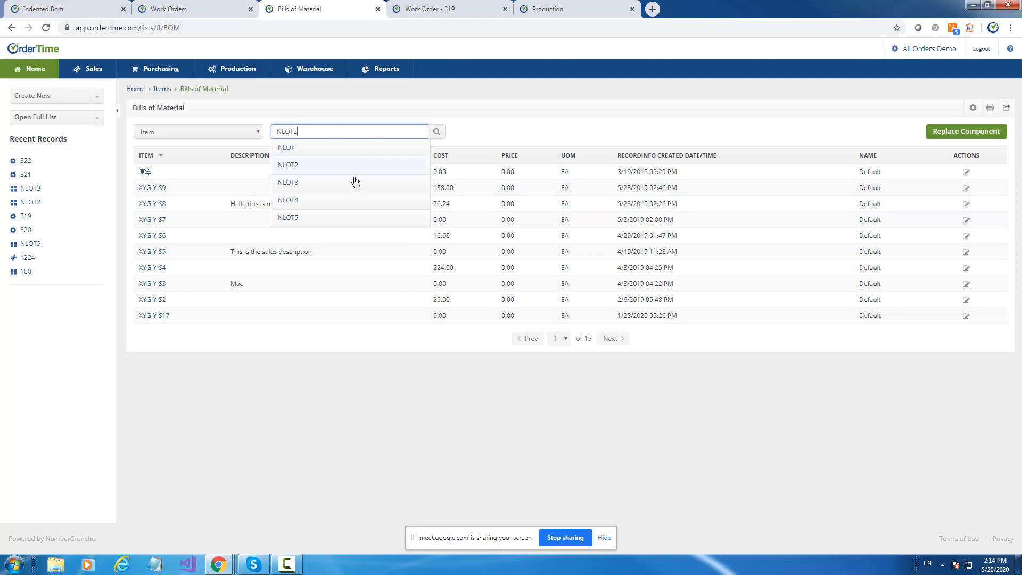
pyautogui.click(294, 218)
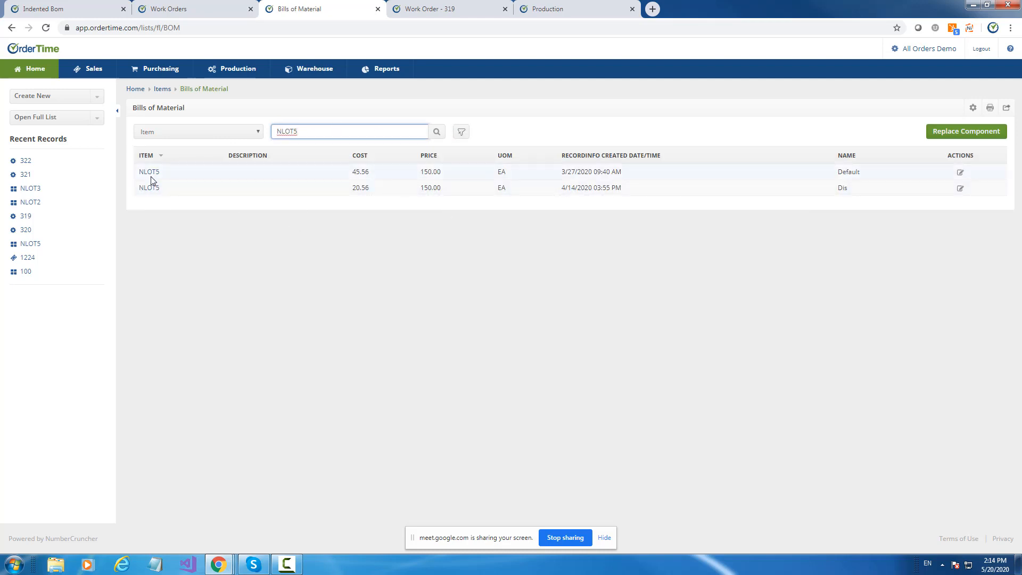
pyautogui.click(960, 173)
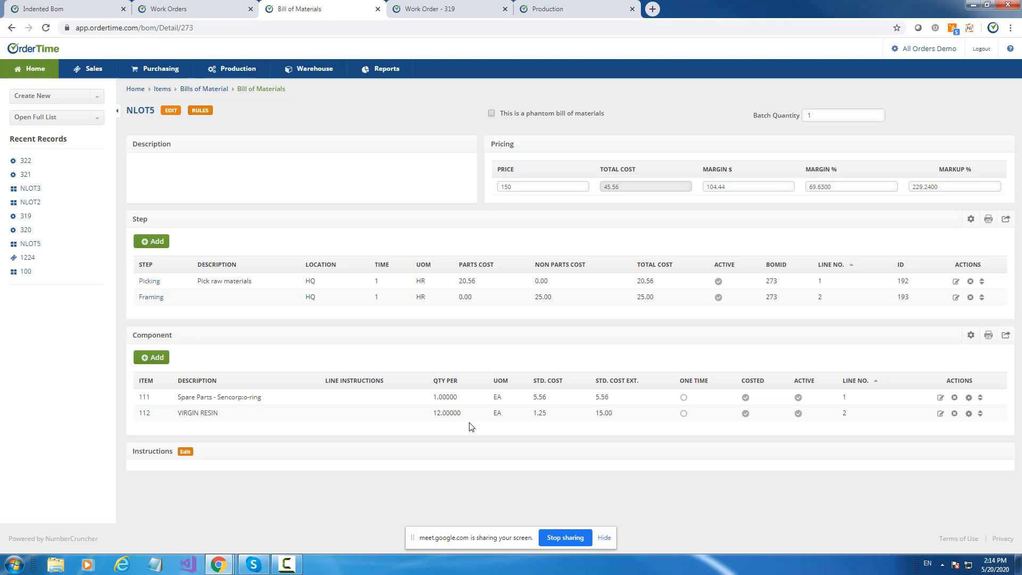
pyautogui.click(825, 115)
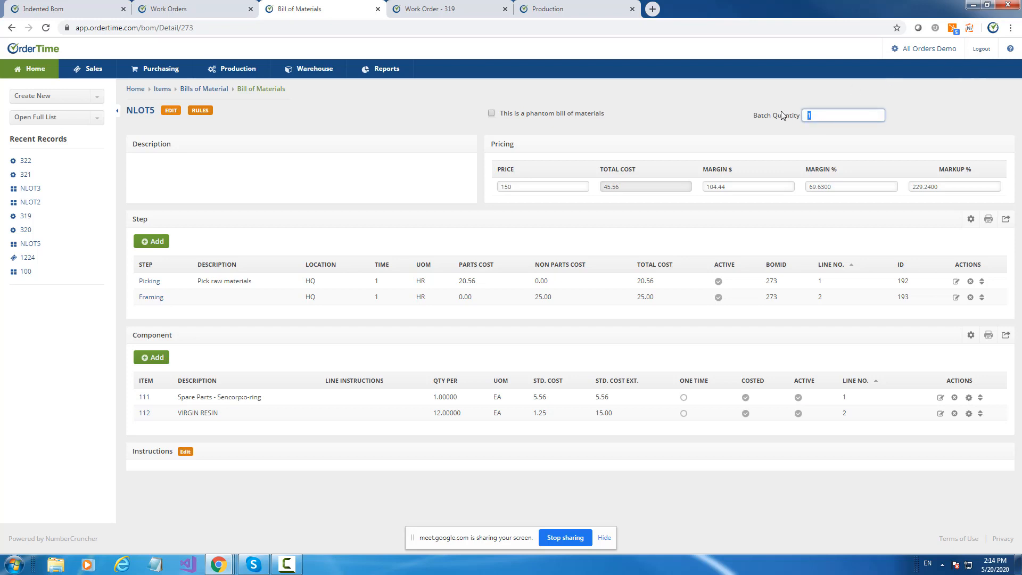
pyautogui.click(781, 89)
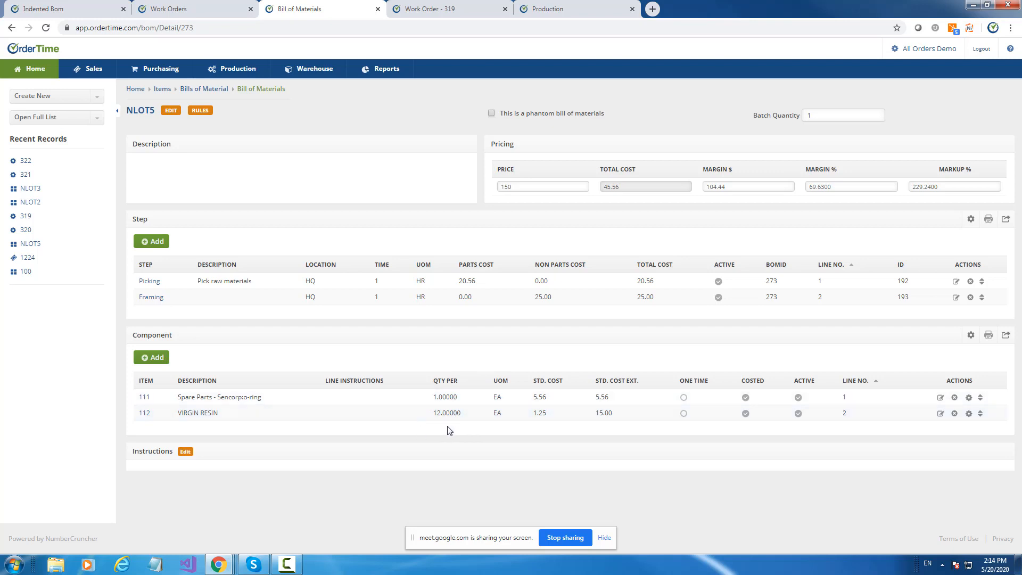
# Start a new item in the Assembly Group.
pyautogui.click(36, 97)
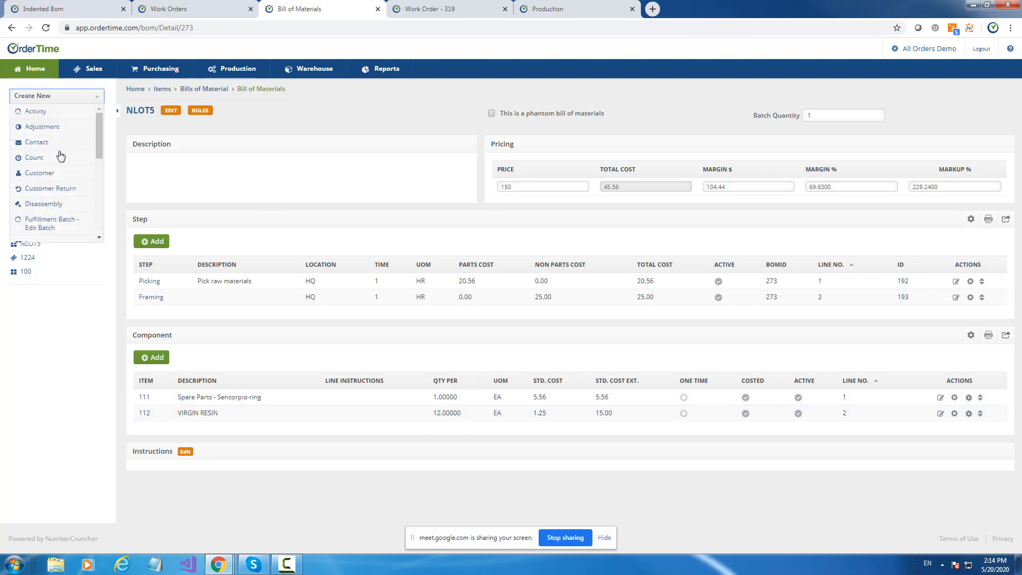
pyautogui.scroll(-2, 67, 160)
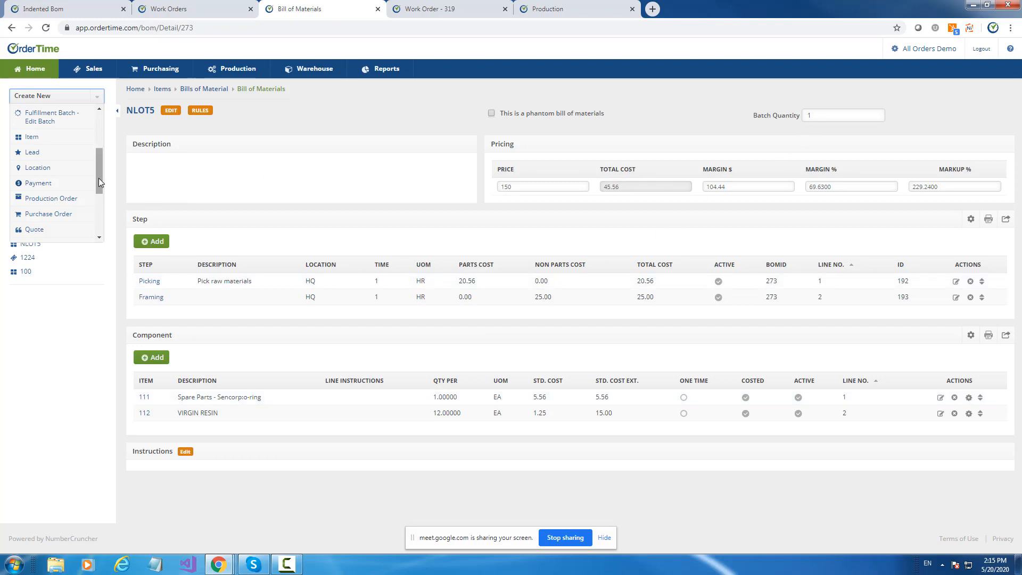
pyautogui.moveTo(99, 182)
pyautogui.mouseDown()
pyautogui.moveTo(101, 228)
pyautogui.moveTo(102, 134)
pyautogui.moveTo(100, 163)
pyautogui.mouseUp()
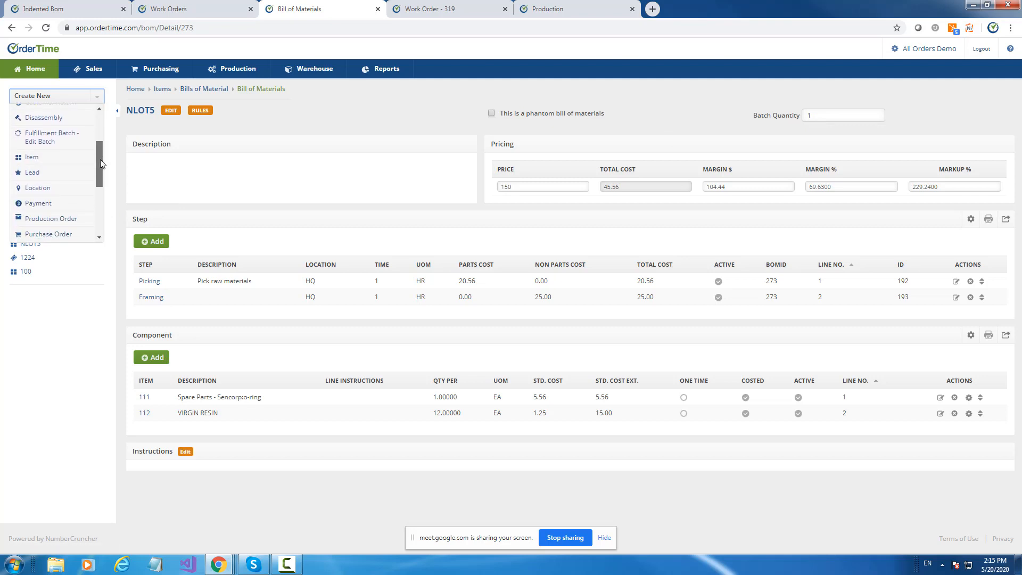
pyautogui.click(18, 157)
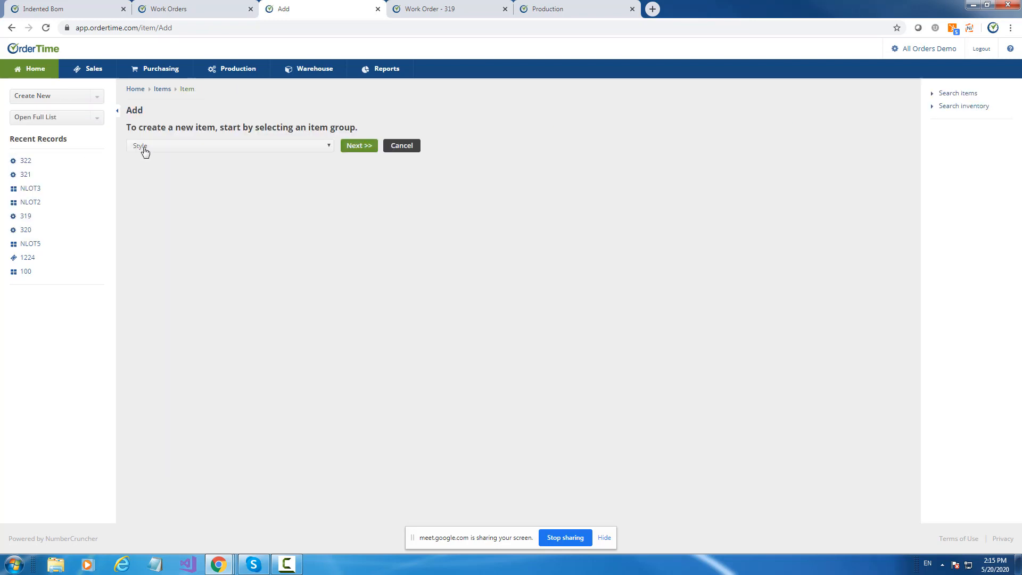
pyautogui.click(142, 149)
pyautogui.click(154, 196)
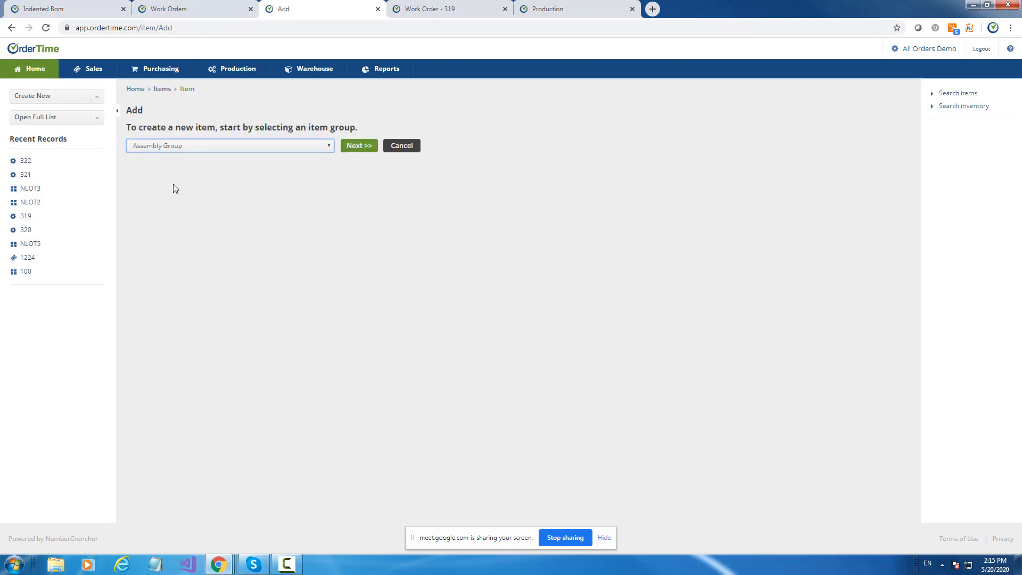
pyautogui.click(362, 146)
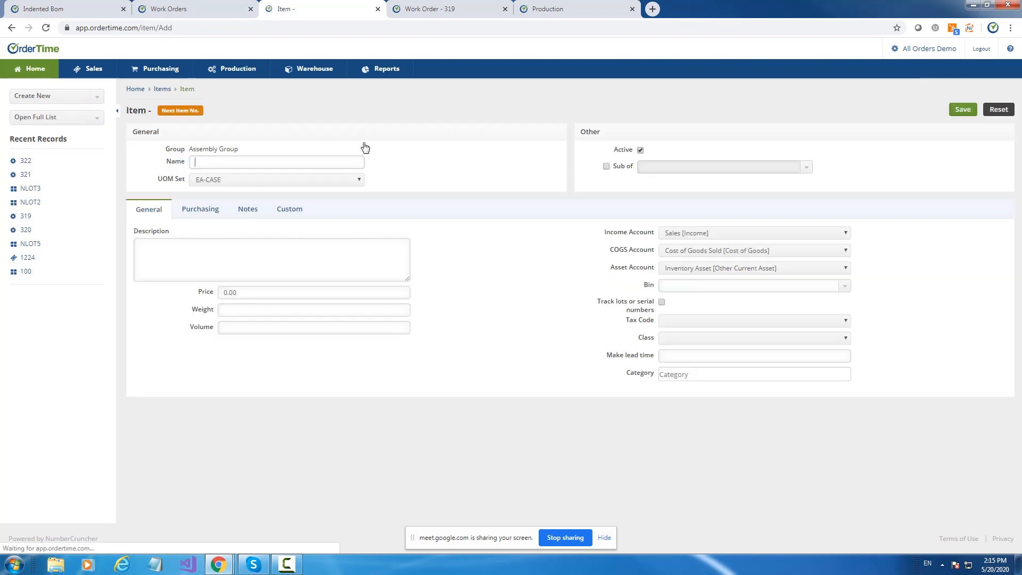
# Name the new assembly item NLOT6 and save it.
pyautogui.click(246, 162)
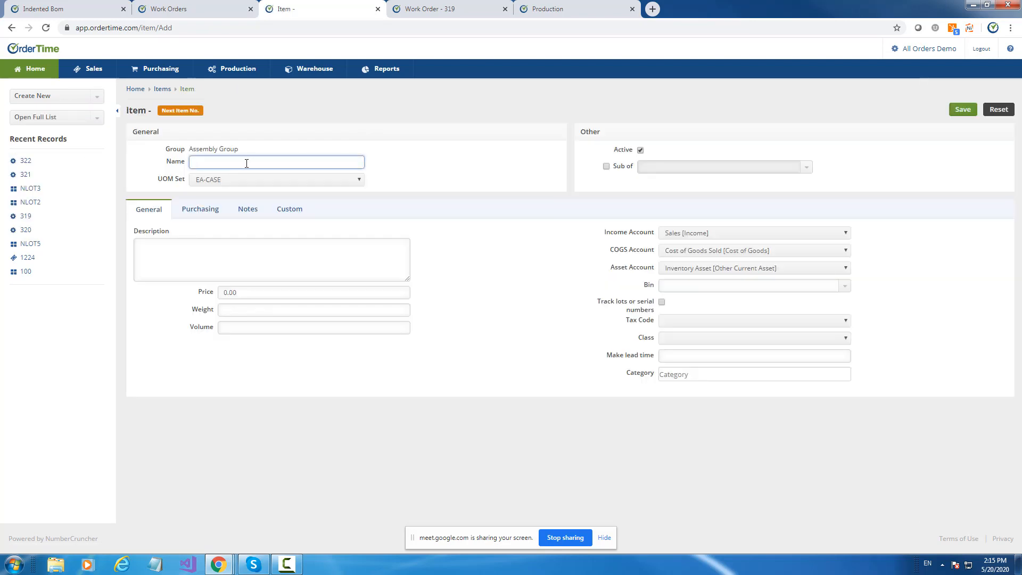
pyautogui.write('NLO6')
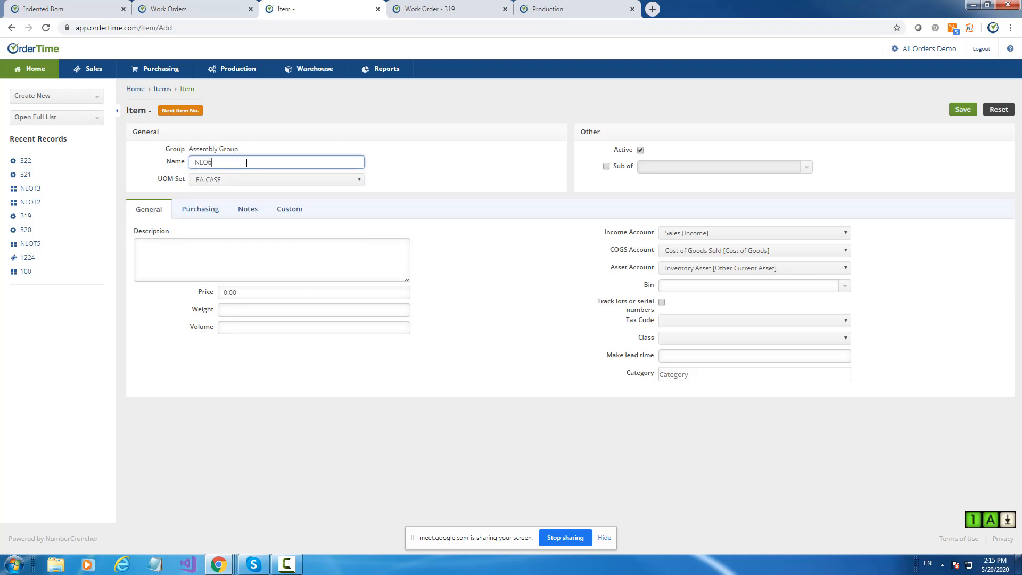
pyautogui.press('BackSpace')
pyautogui.write('T6')
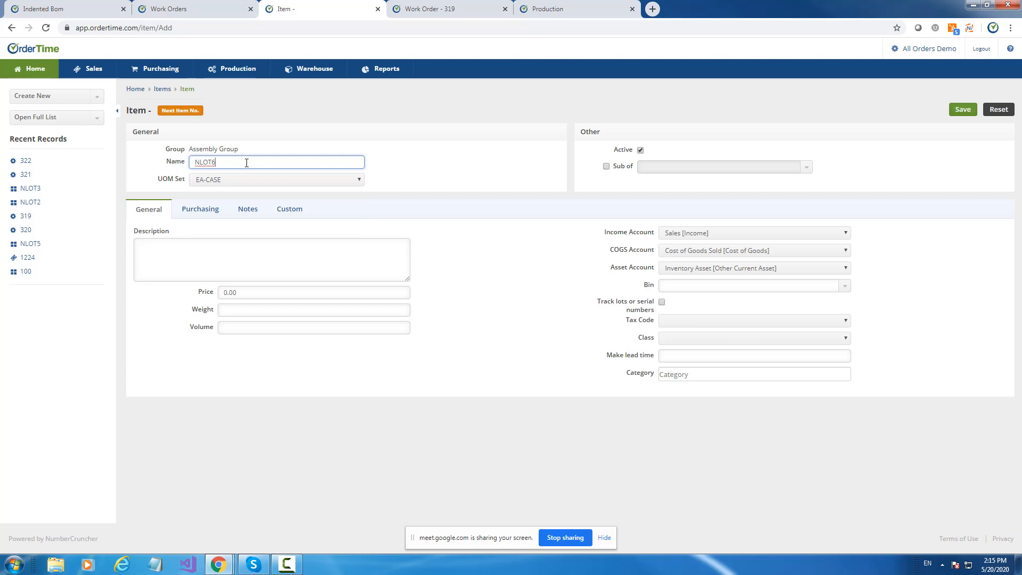
pyautogui.click(963, 110)
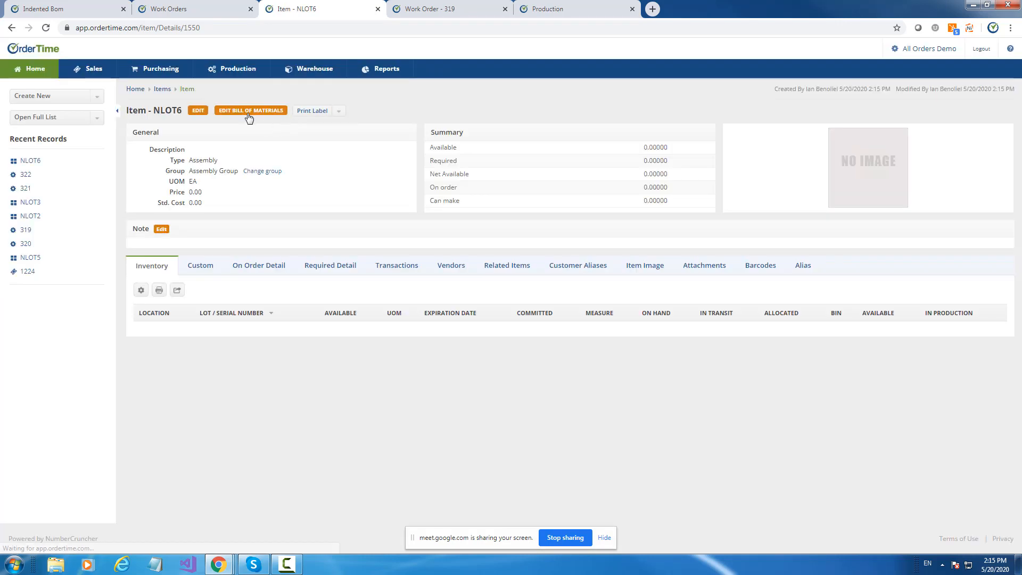
# Open NLOT6's bill of materials and set its batch quantity to 100.
pyautogui.click(249, 113)
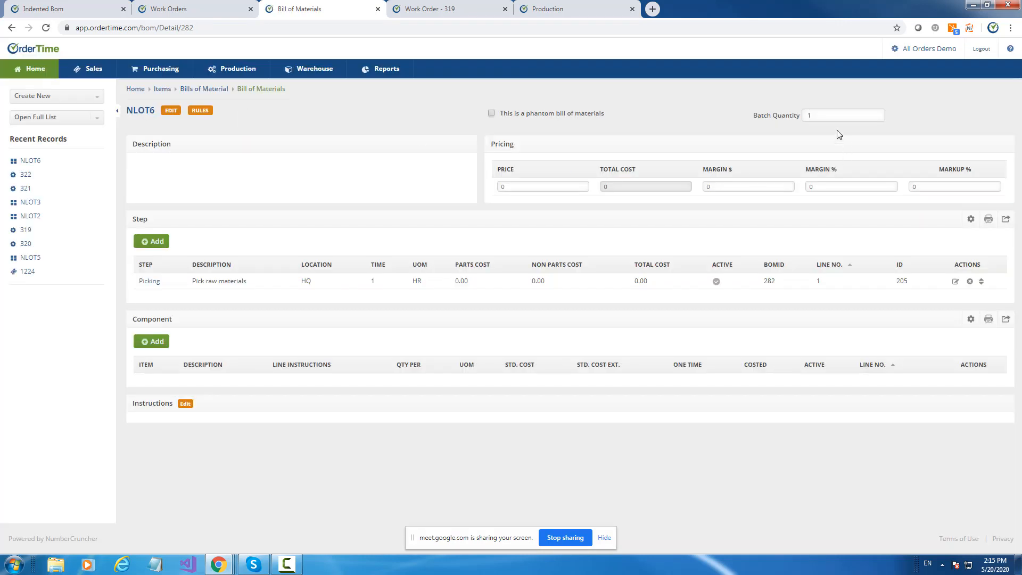
pyautogui.click(831, 116)
pyautogui.write('00')
pyautogui.press('Tab')
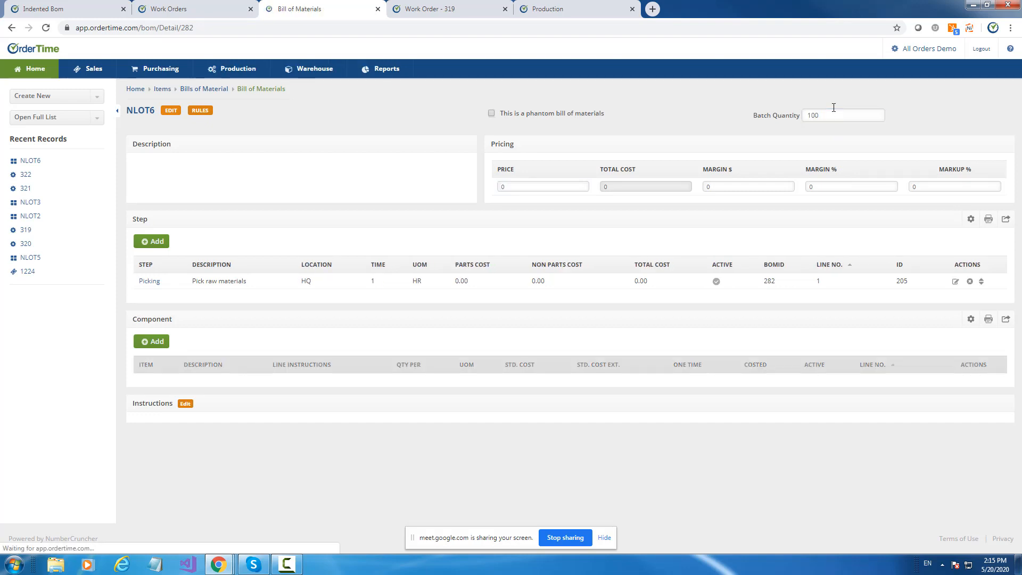
# Add component 01-3510 to the NLOT6 bill of materials with a quantity per of 50.
pyautogui.click(158, 346)
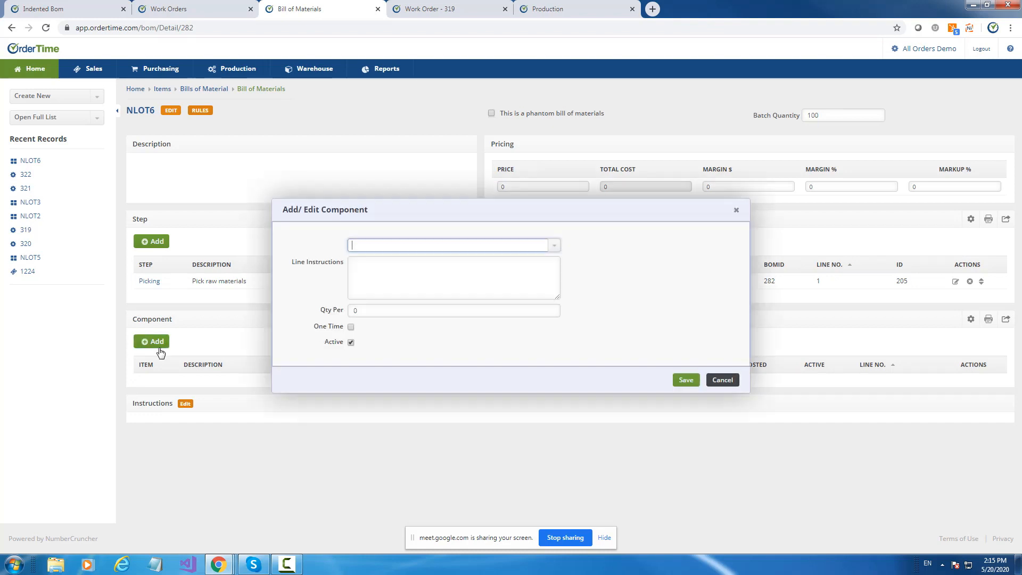
pyautogui.click(554, 245)
pyautogui.click(380, 328)
pyautogui.click(371, 309)
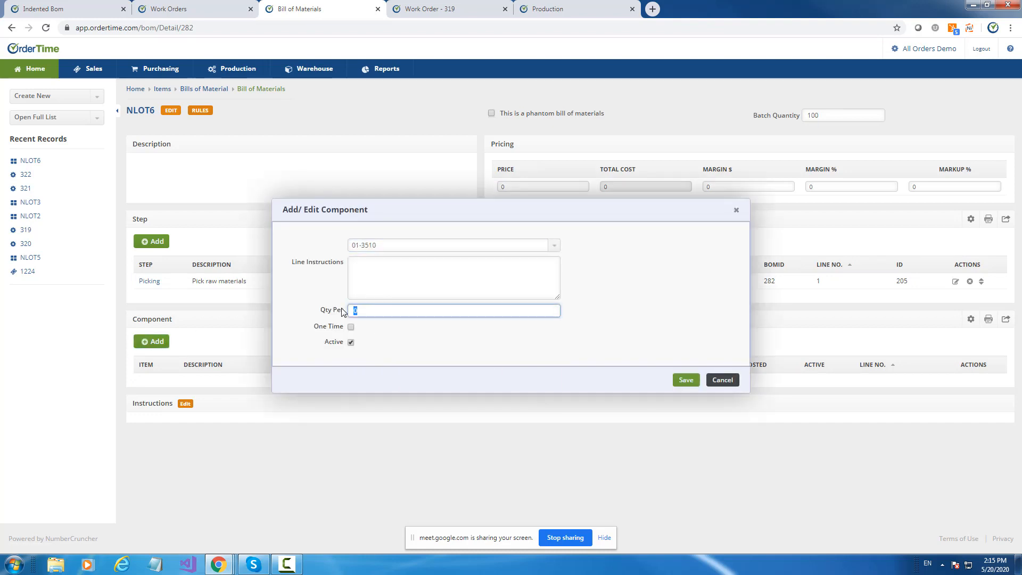
pyautogui.write('50')
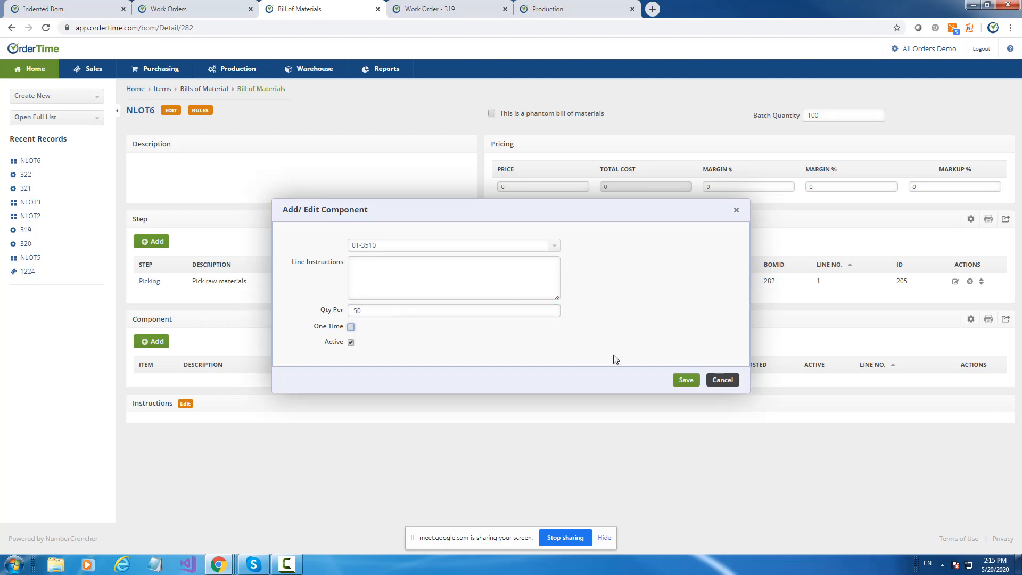
pyautogui.click(683, 379)
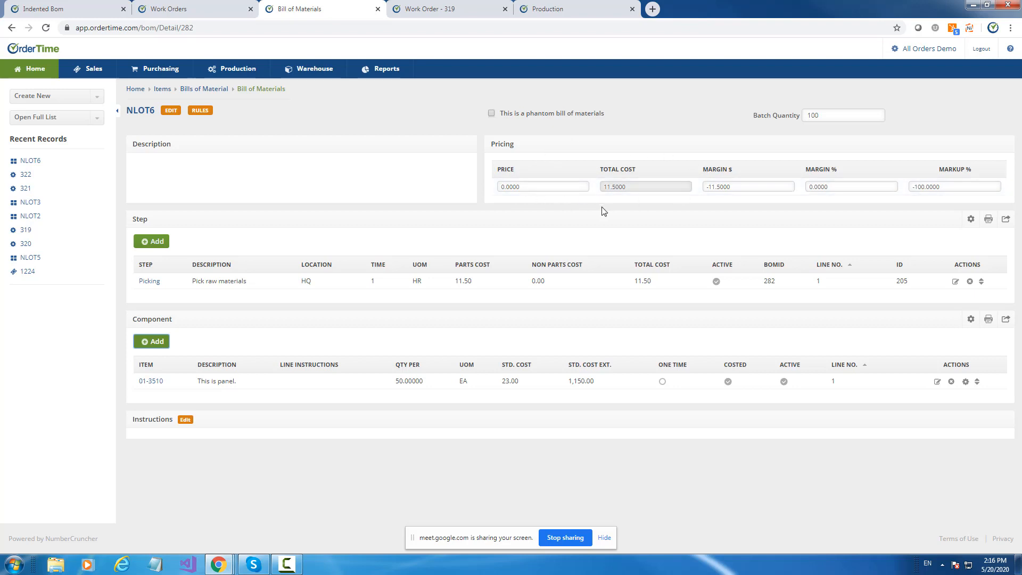
# Add component 111 to the NLOT6 bill of materials with a quantity per of 120.
pyautogui.click(160, 347)
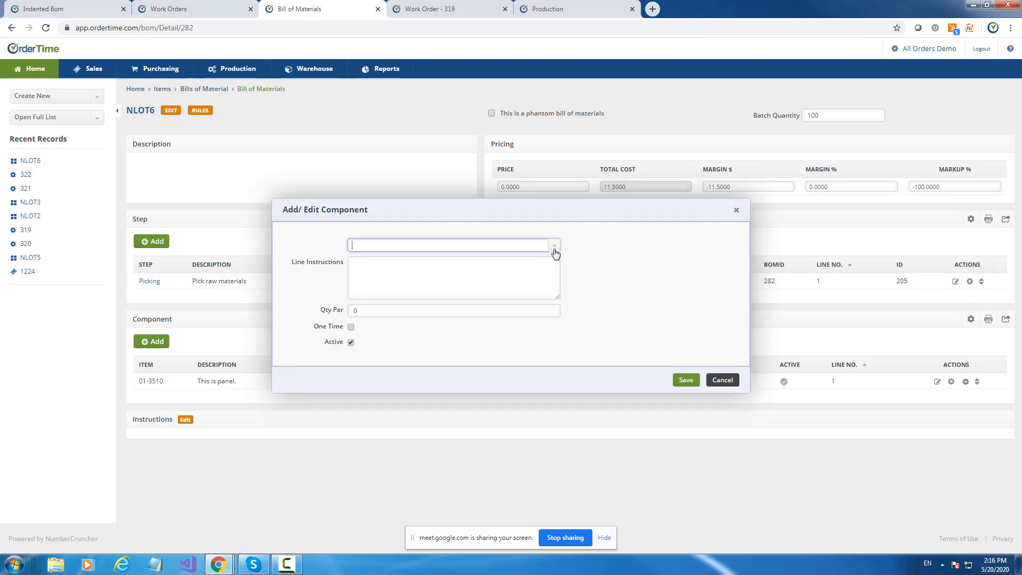
pyautogui.write('11')
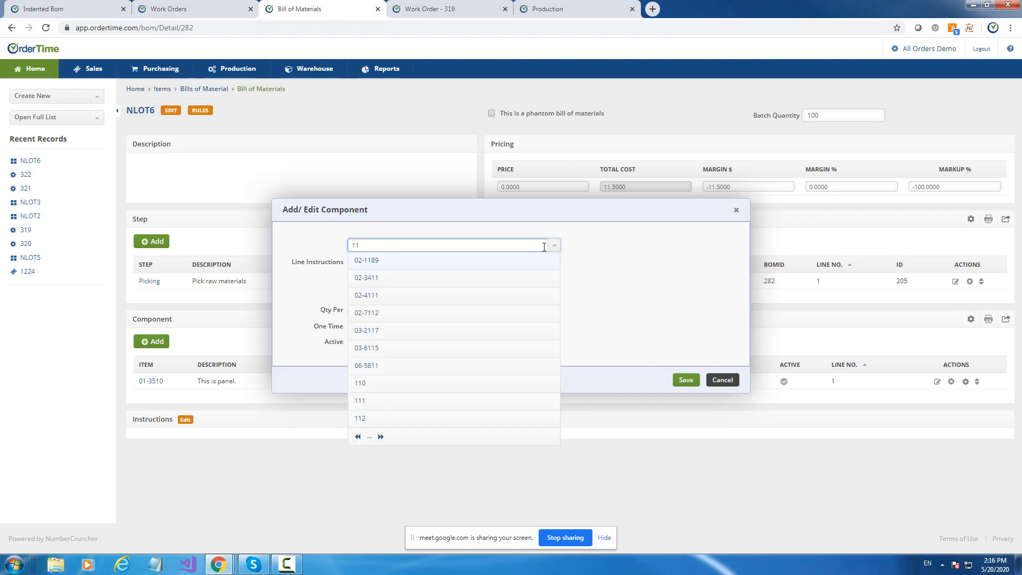
pyautogui.click(374, 401)
pyautogui.click(377, 308)
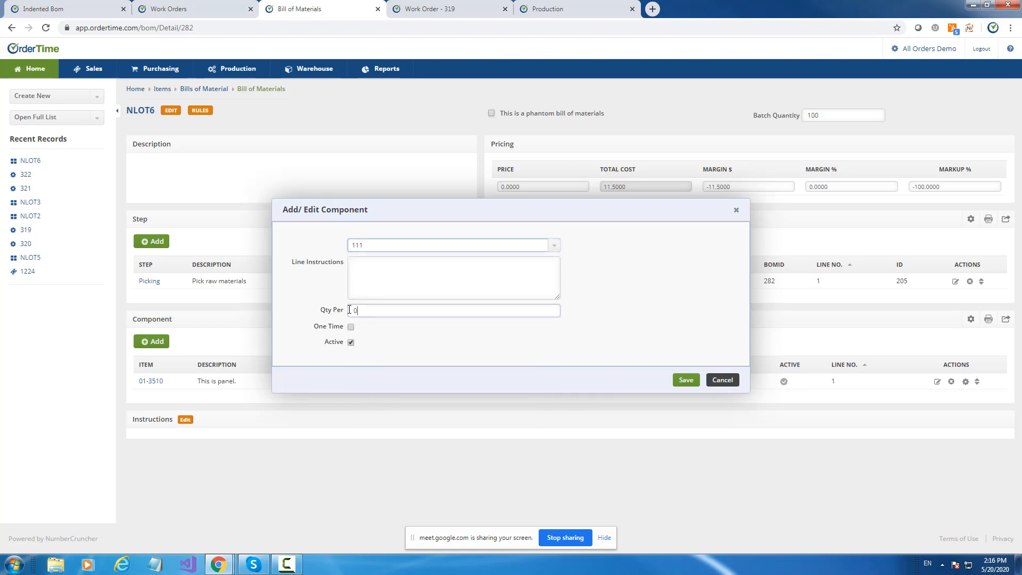
pyautogui.write('120')
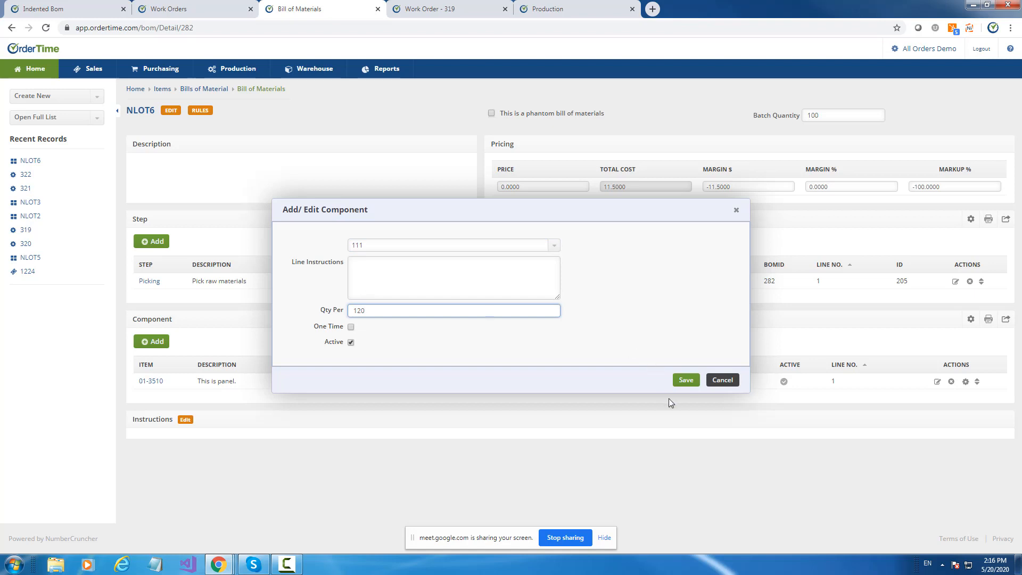
pyautogui.click(694, 380)
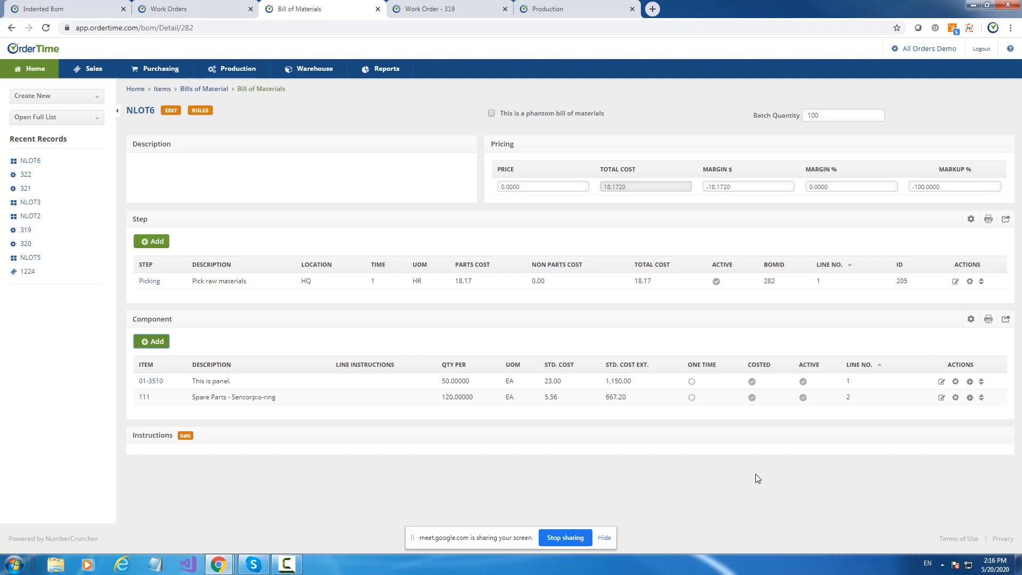
# Try a batch quantity of 1000 on the NLOT6 bill of materials, and set it back to 100.
pyautogui.click(828, 111)
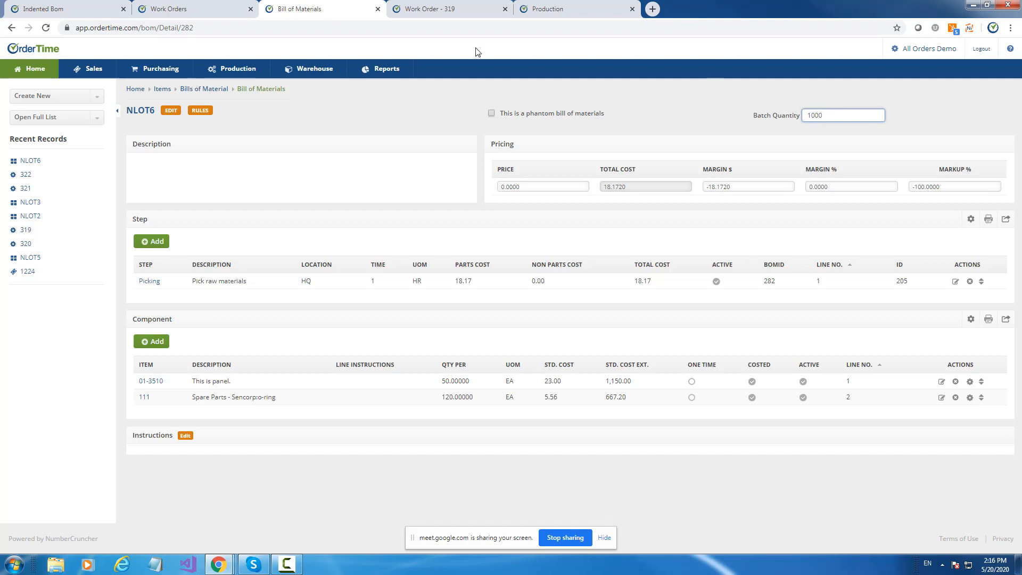
pyautogui.click(635, 90)
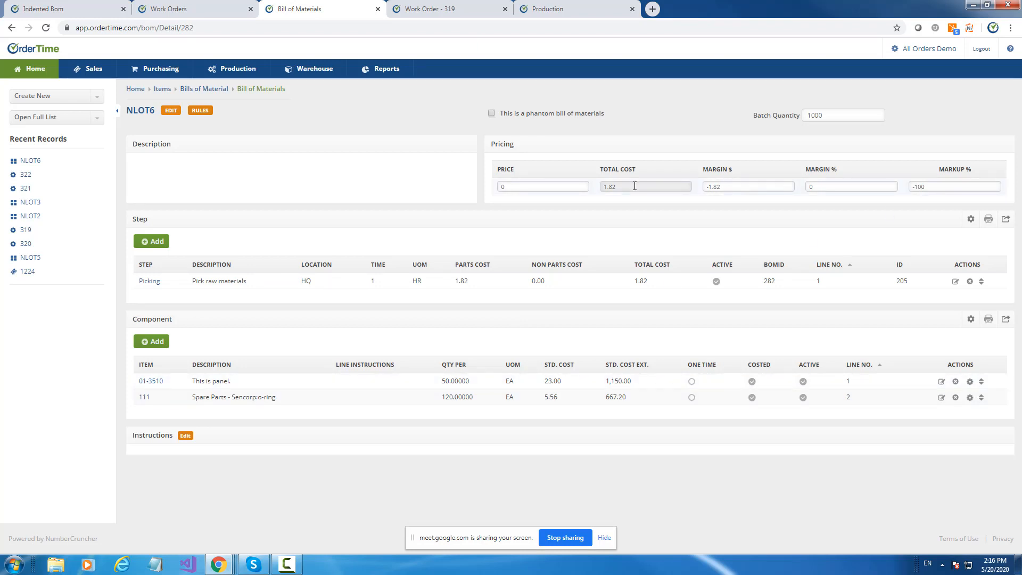
pyautogui.click(828, 118)
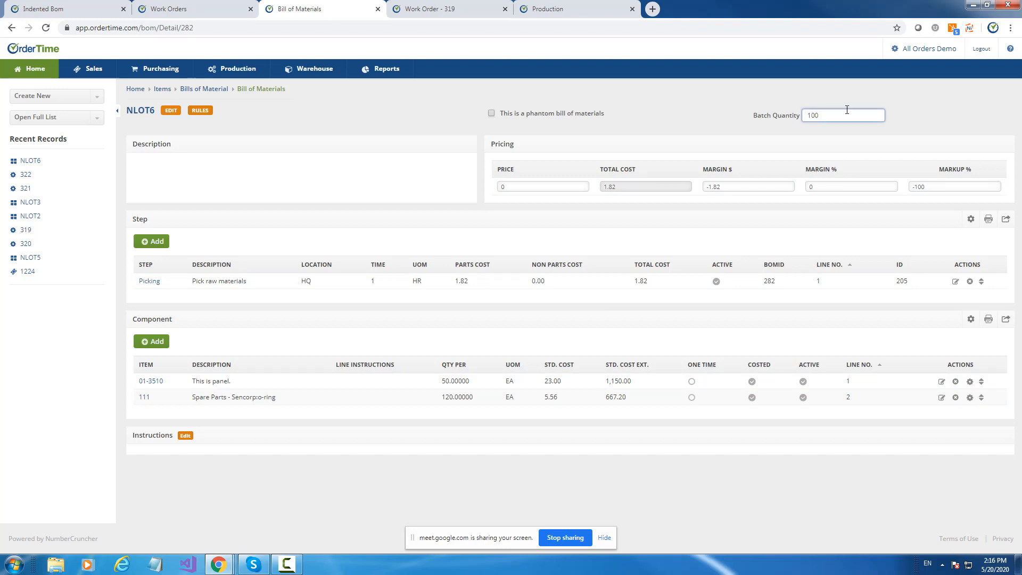
pyautogui.write('0')
pyautogui.click(651, 133)
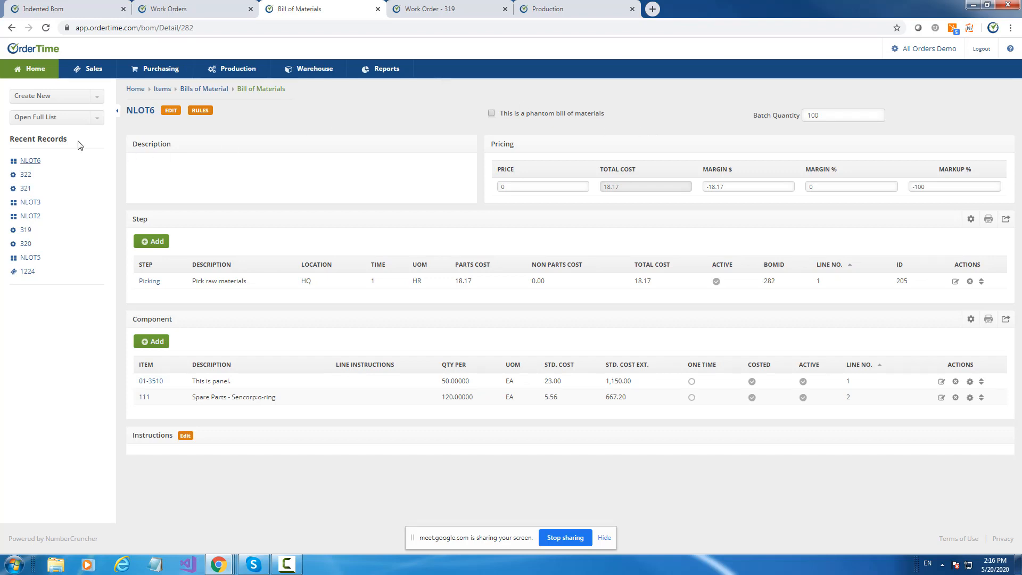
# Create and save a work order for NLOT6 with an ordered quantity of 100, and view its steps and components.
pyautogui.moveTo(157, 113); pyautogui.dragTo(54, 105)
pyautogui.hotkey('ctrl', 'c')
pyautogui.click(54, 105)
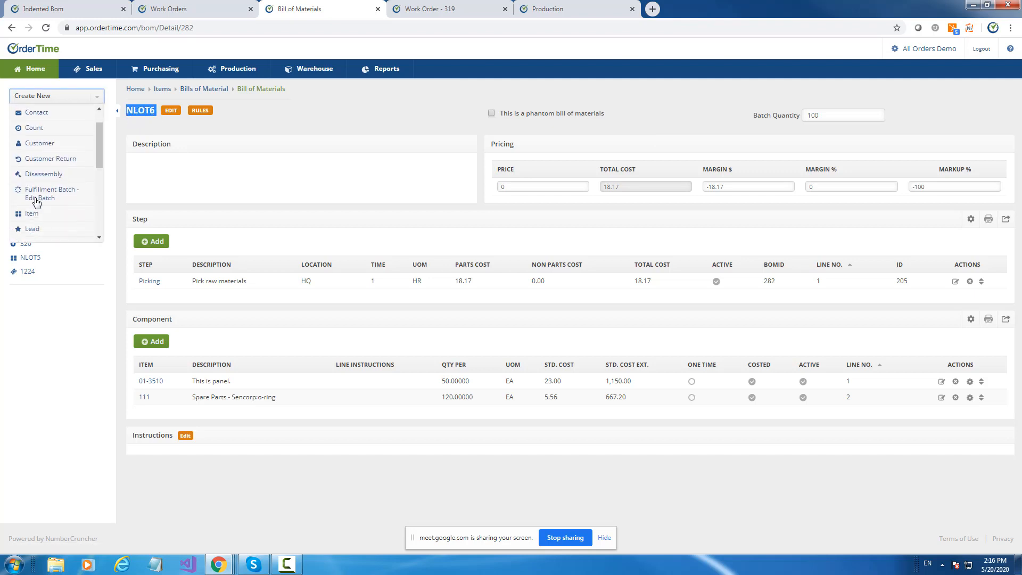
pyautogui.scroll(-5, 33, 202)
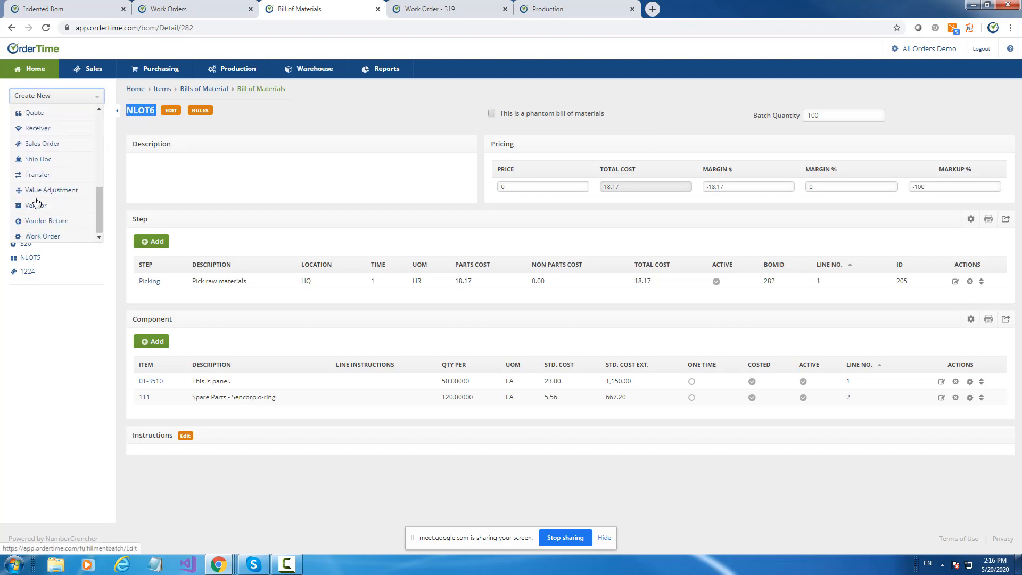
pyautogui.click(64, 237)
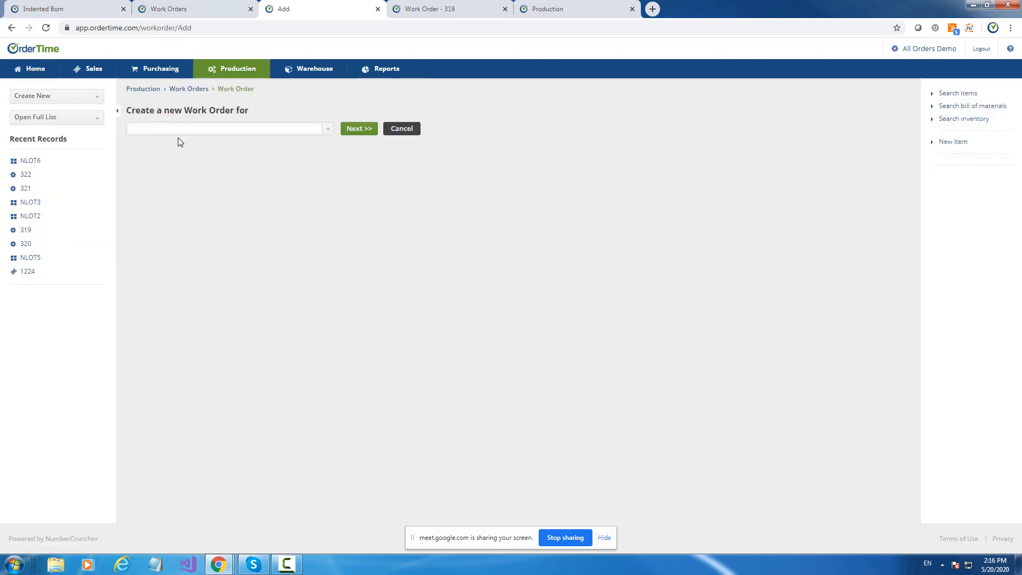
pyautogui.click(171, 130)
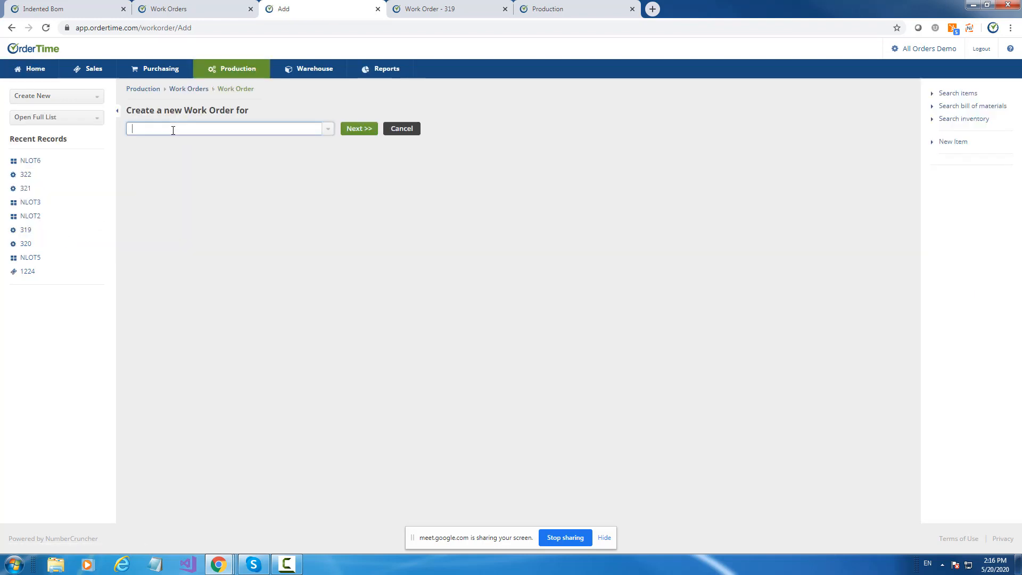
pyautogui.hotkey('ctrl', 'v')
pyautogui.click(364, 137)
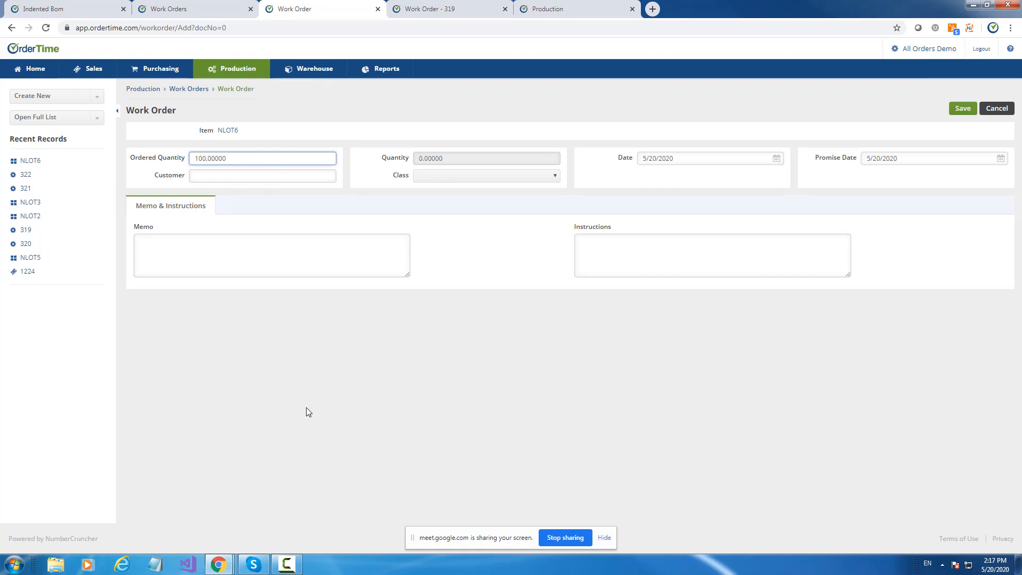
pyautogui.click(965, 110)
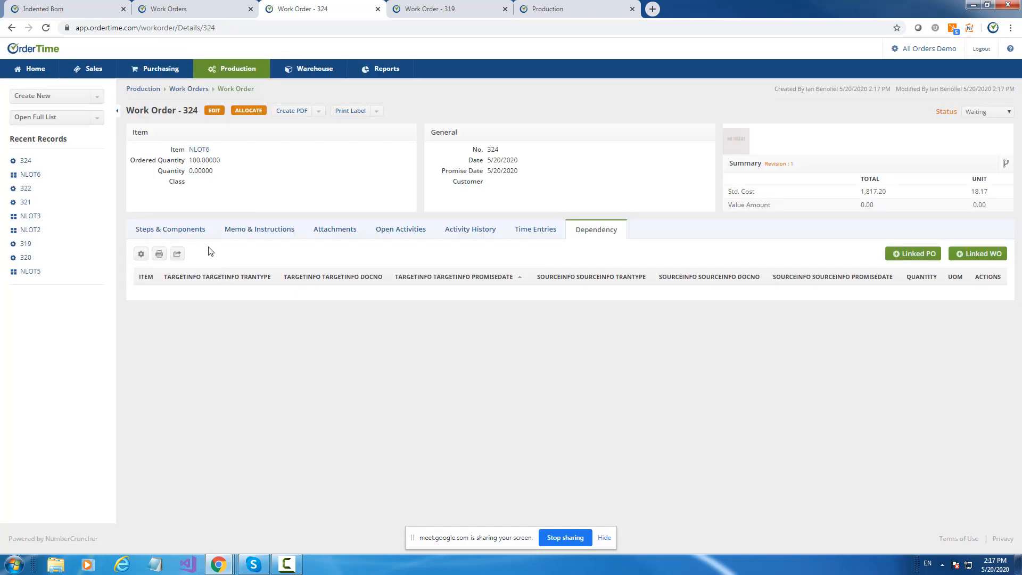
pyautogui.click(200, 232)
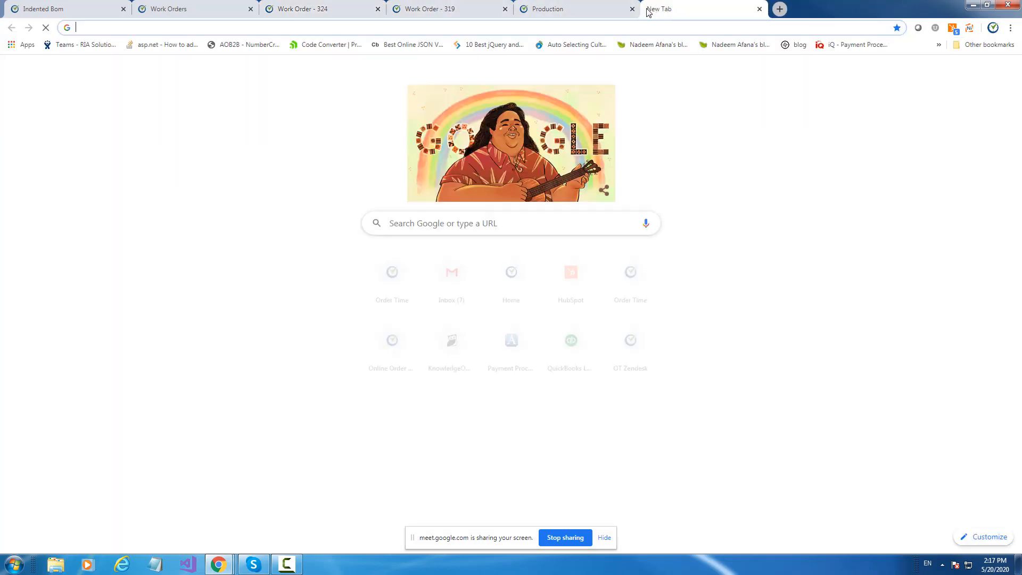
# Open the Production section of the company preferences in the browser tab showing work order 319.
pyautogui.click(652, 10)
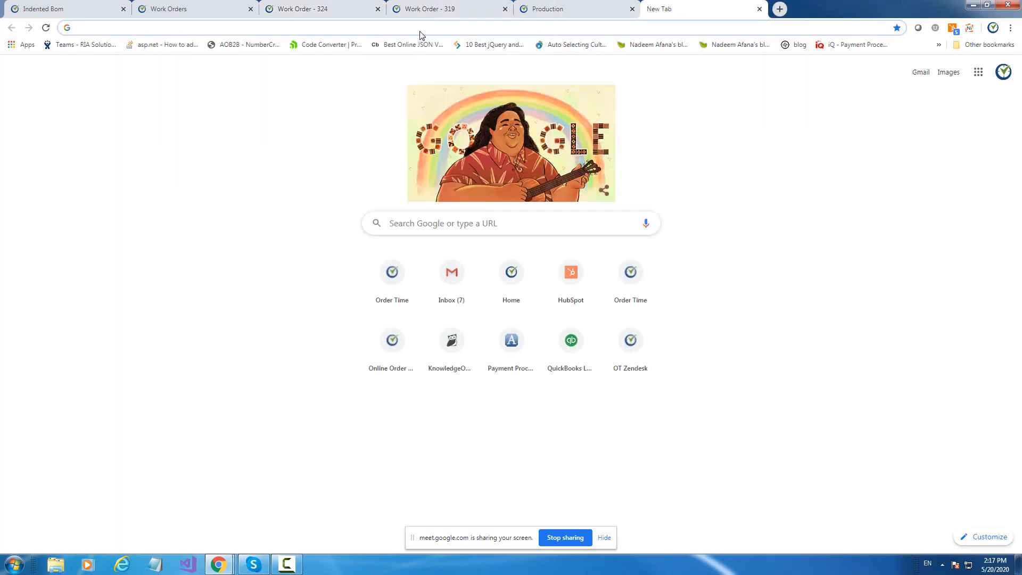
pyautogui.click(430, 8)
pyautogui.click(923, 50)
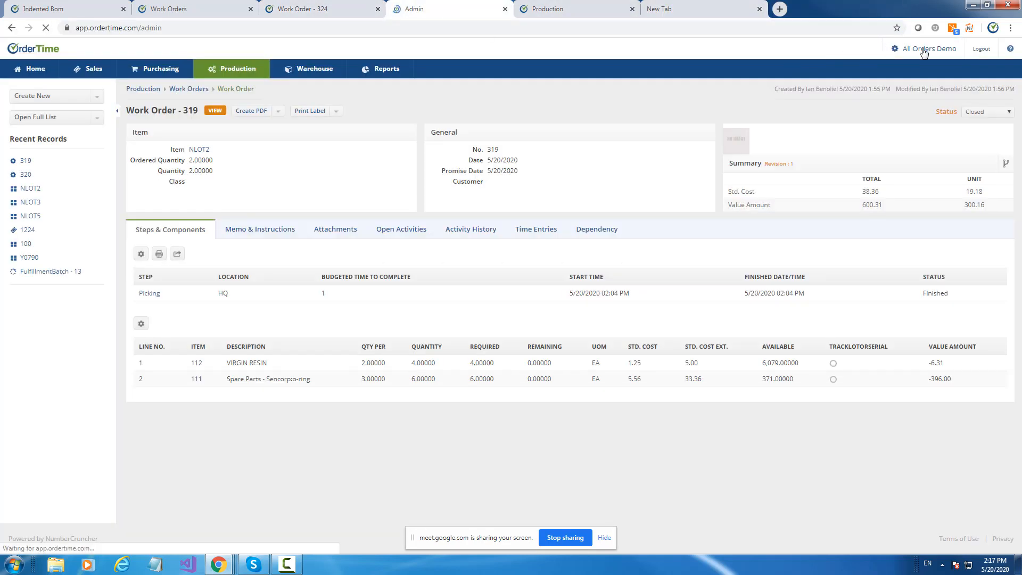
pyautogui.click(453, 146)
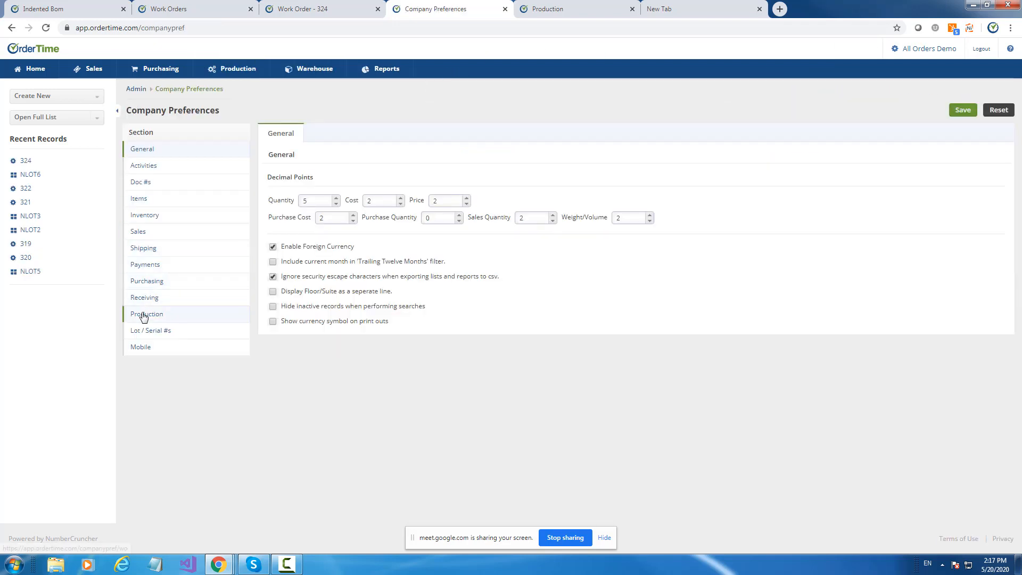
pyautogui.click(144, 315)
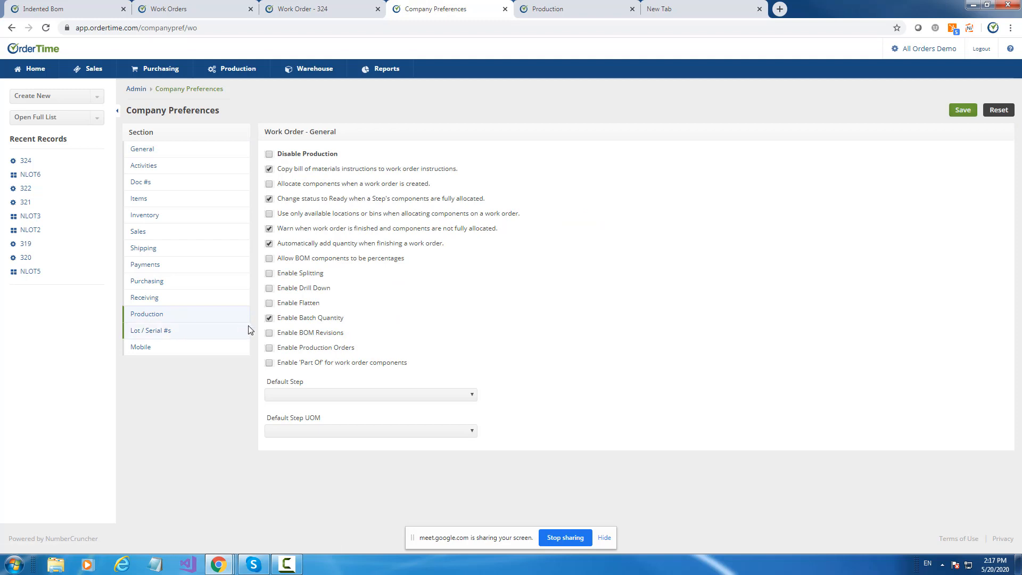
# Turn off batch quantity, turn on BOM revisions, and save the production preferences.
pyautogui.click(269, 318)
pyautogui.click(269, 318)
pyautogui.click(270, 333)
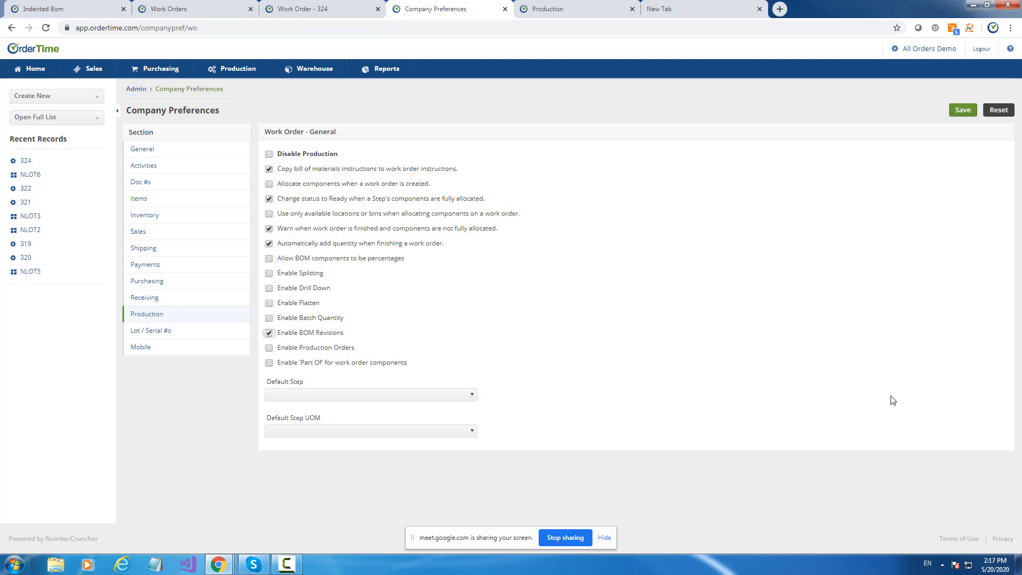
pyautogui.click(967, 110)
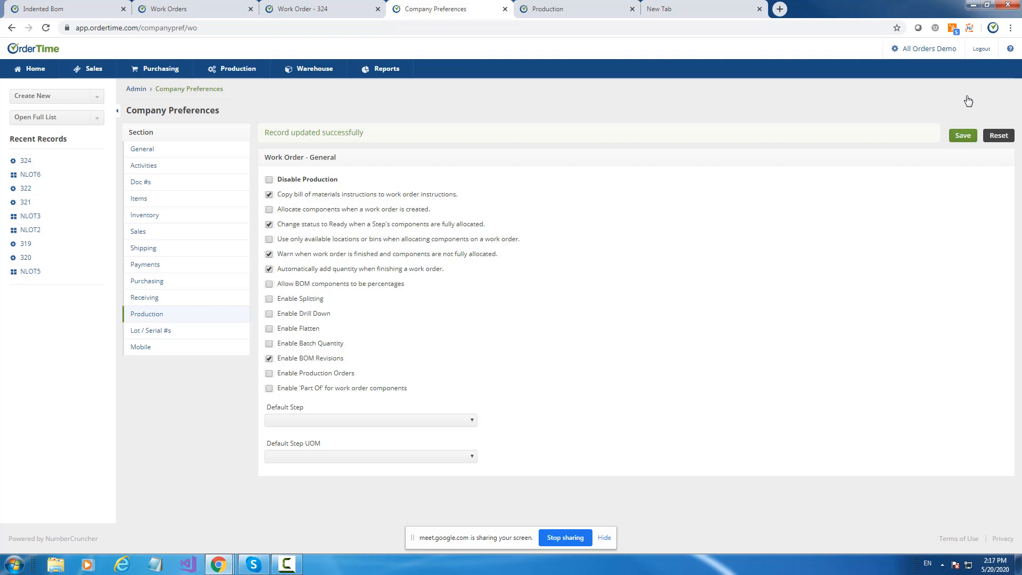
# Open the full list of bills of material and search it by item for NLOT4 and for NLOT3.
pyautogui.click(42, 119)
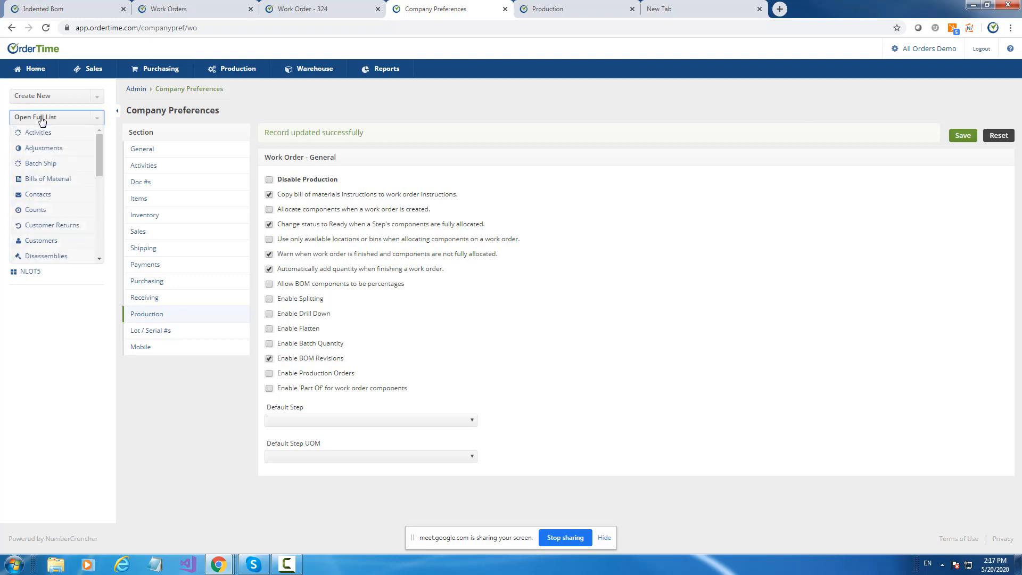
pyautogui.click(42, 118)
pyautogui.click(42, 118)
pyautogui.click(45, 182)
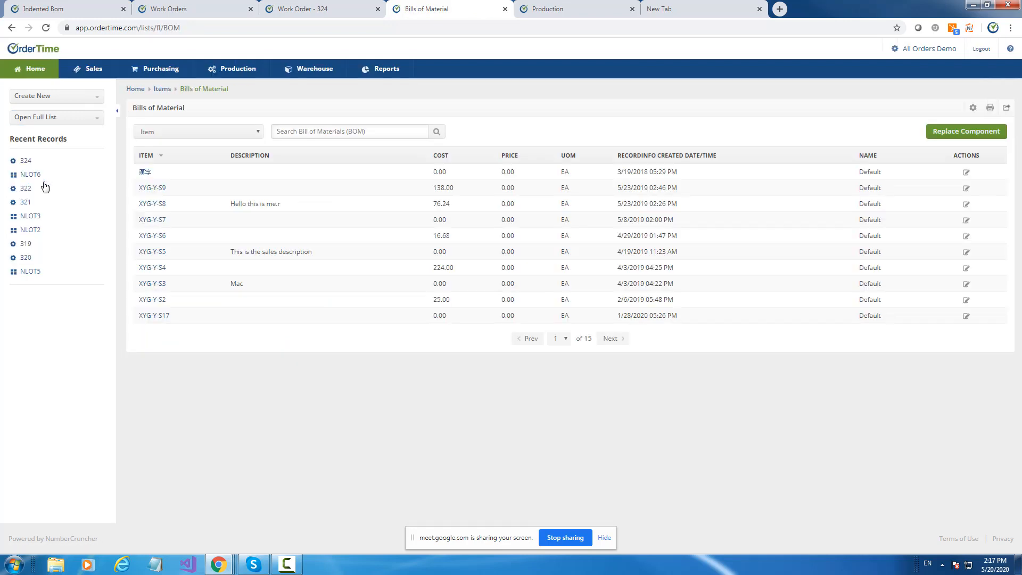
pyautogui.click(377, 131)
pyautogui.write('N')
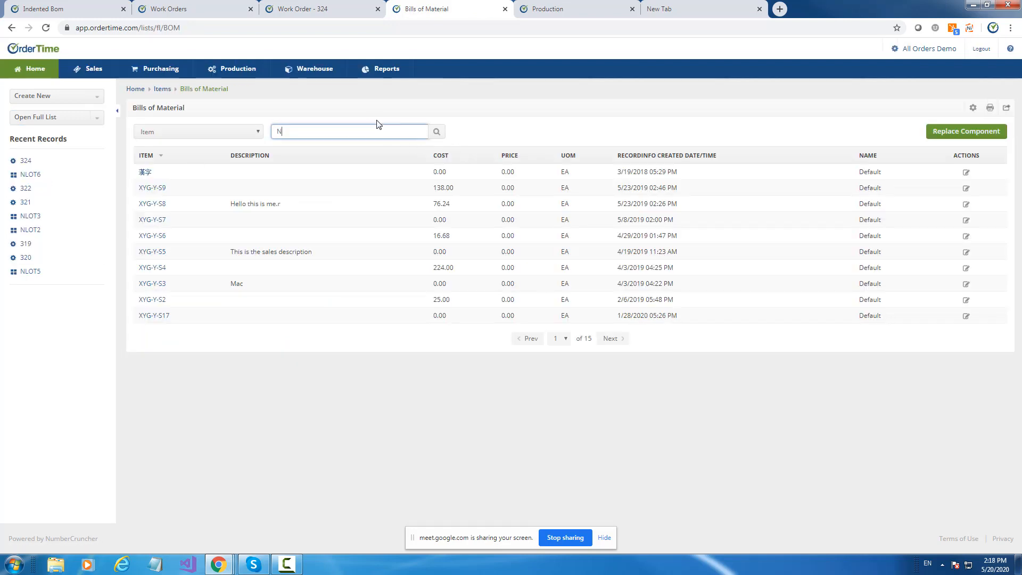
pyautogui.write('LOT')
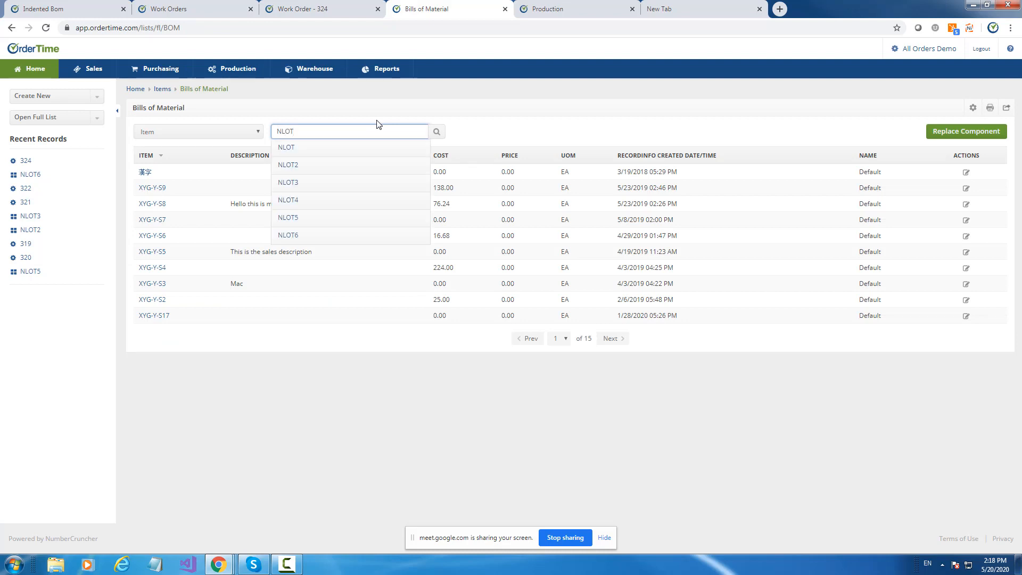
pyautogui.write('4')
pyautogui.click(313, 153)
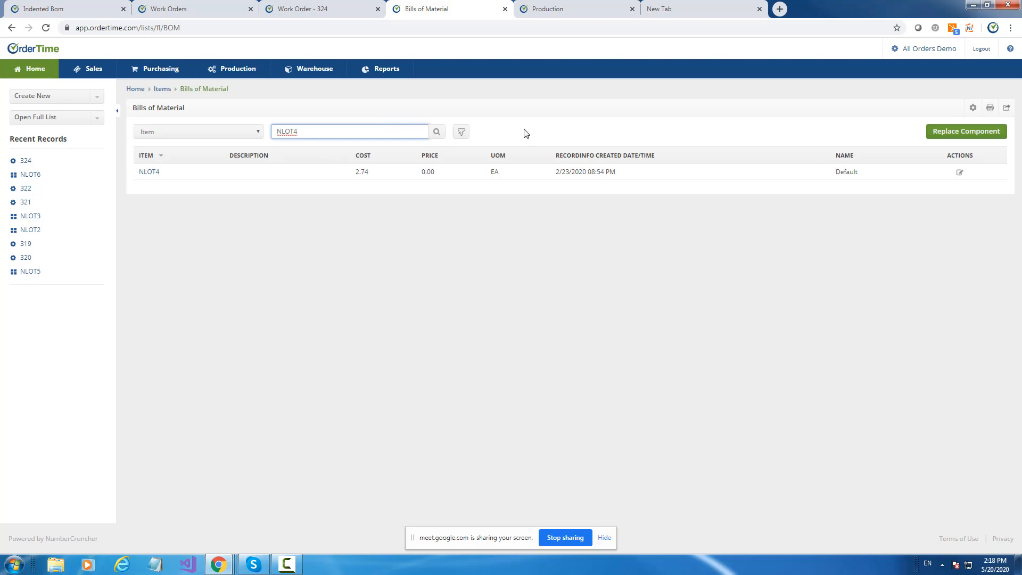
pyautogui.press('BackSpace')
pyautogui.write('3')
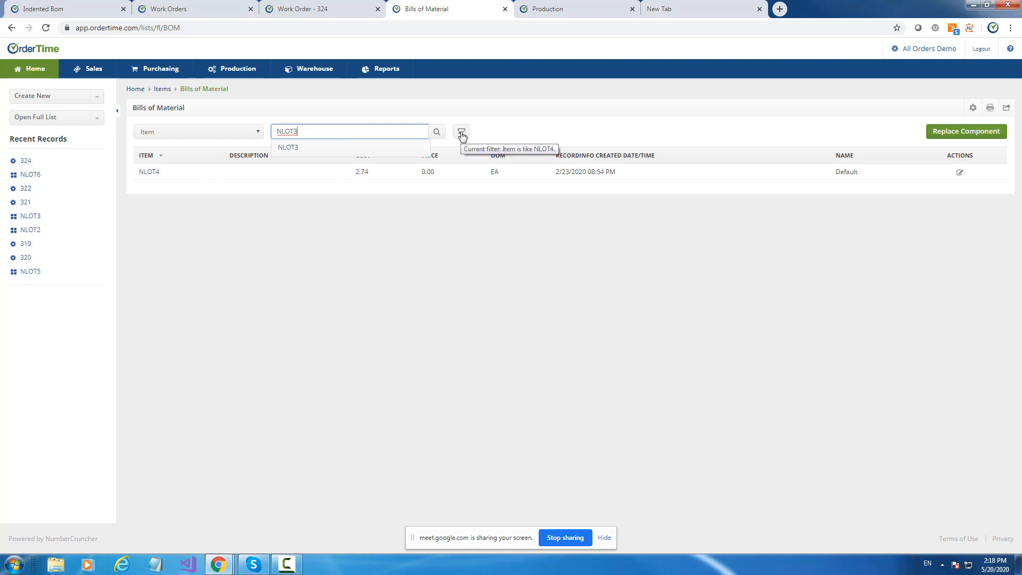
pyautogui.click(437, 132)
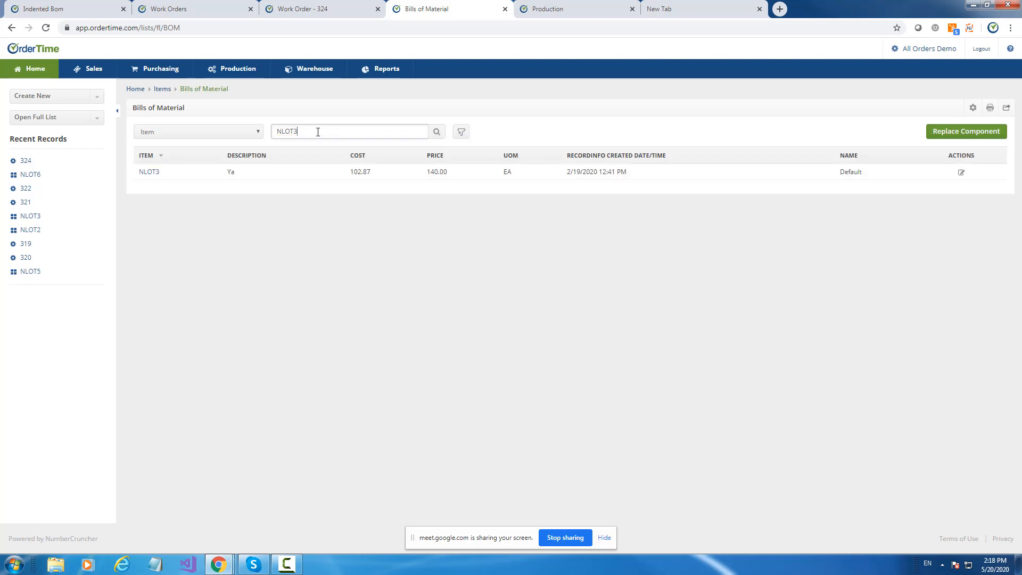
# Widen the item search to NLOT and open the Default bill of materials of NLOT5.
pyautogui.click(318, 131)
pyautogui.press('BackSpace')
pyautogui.click(438, 132)
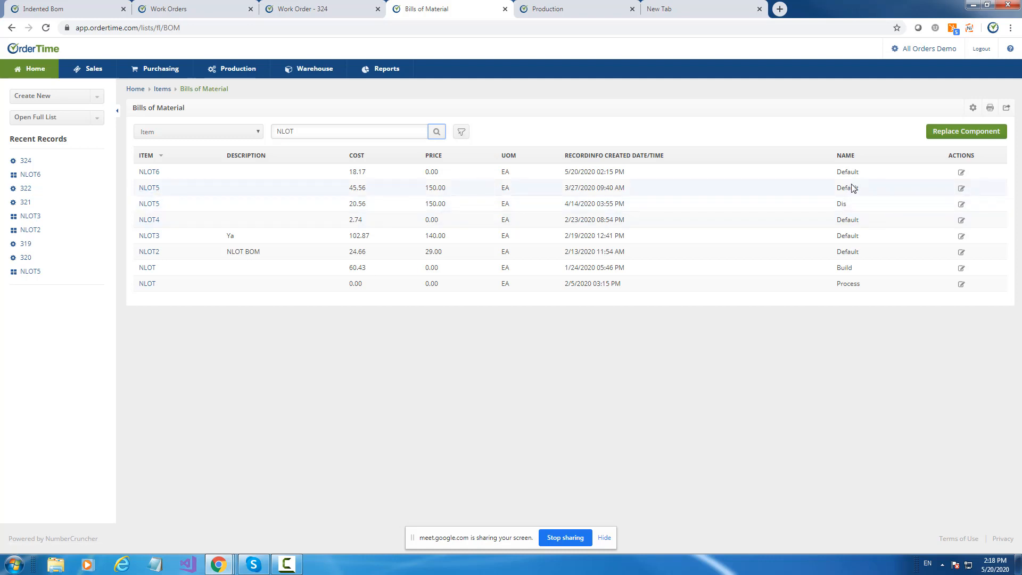
pyautogui.click(962, 190)
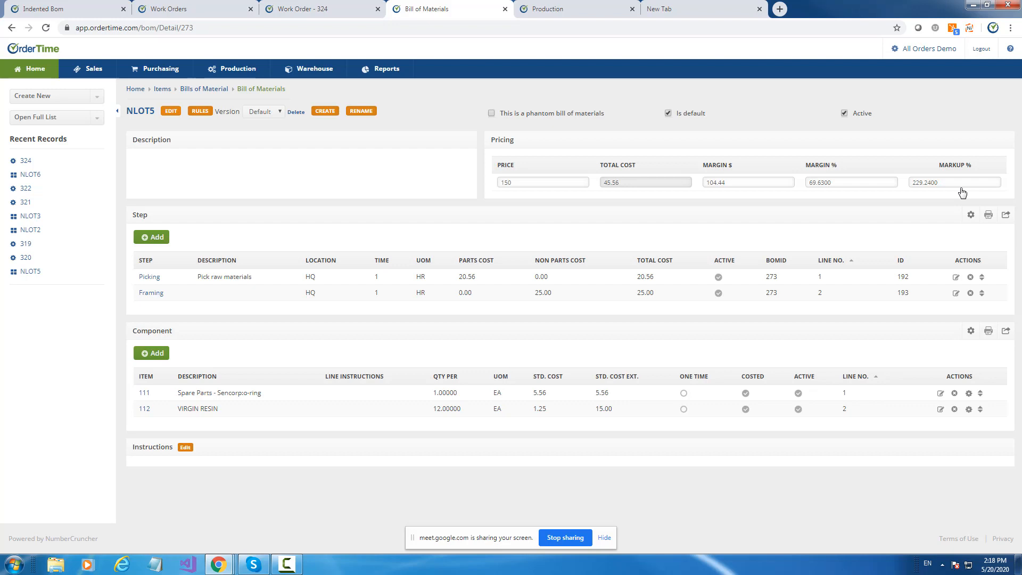
# Rename the Default version of the NLOT5 bill of materials to Version 1.
pyautogui.click(363, 112)
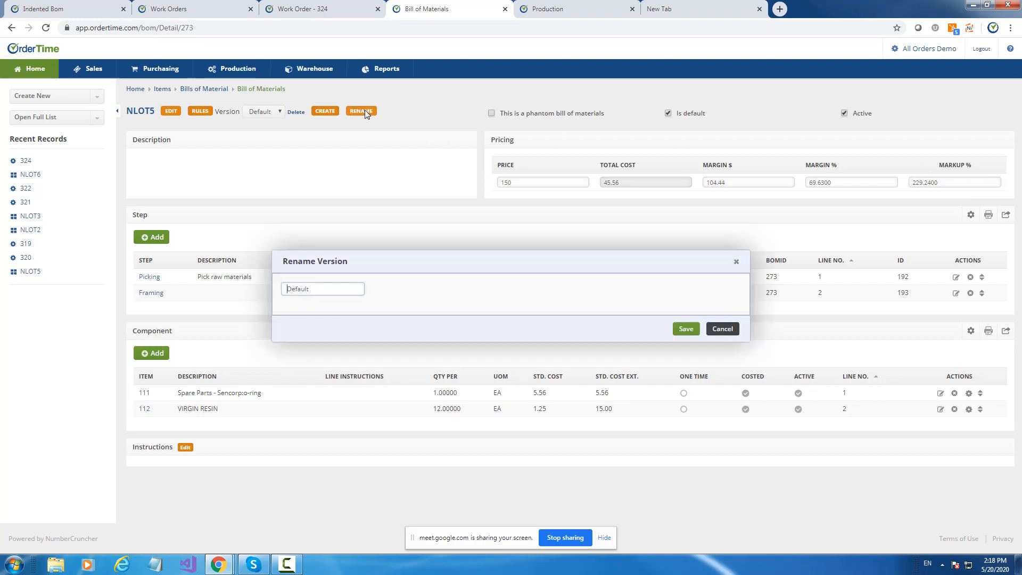
pyautogui.doubleClick(319, 289)
pyautogui.write('vERSIO')
pyautogui.press('BackSpace')
pyautogui.press('BackSpace')
pyautogui.press('BackSpace')
pyautogui.press('BackSpace')
pyautogui.press('BackSpace')
pyautogui.press('BackSpace')
pyautogui.press('capslock')
pyautogui.write('Version 2')
pyautogui.press('BackSpace')
pyautogui.write('1')
pyautogui.click(687, 329)
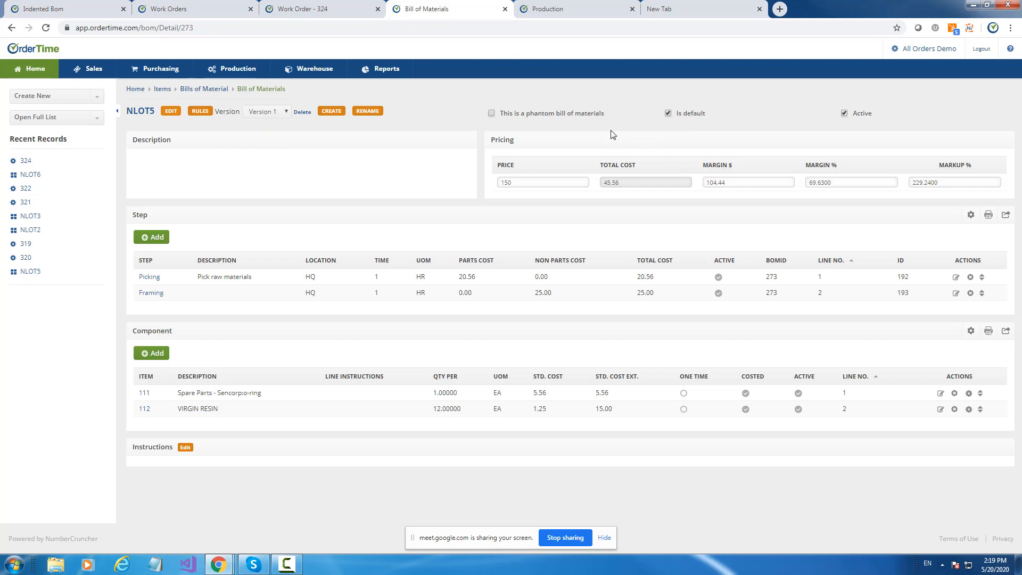
# Create a new version of the NLOT5 bill of materials as a copy, named Version 2.
pyautogui.click(337, 113)
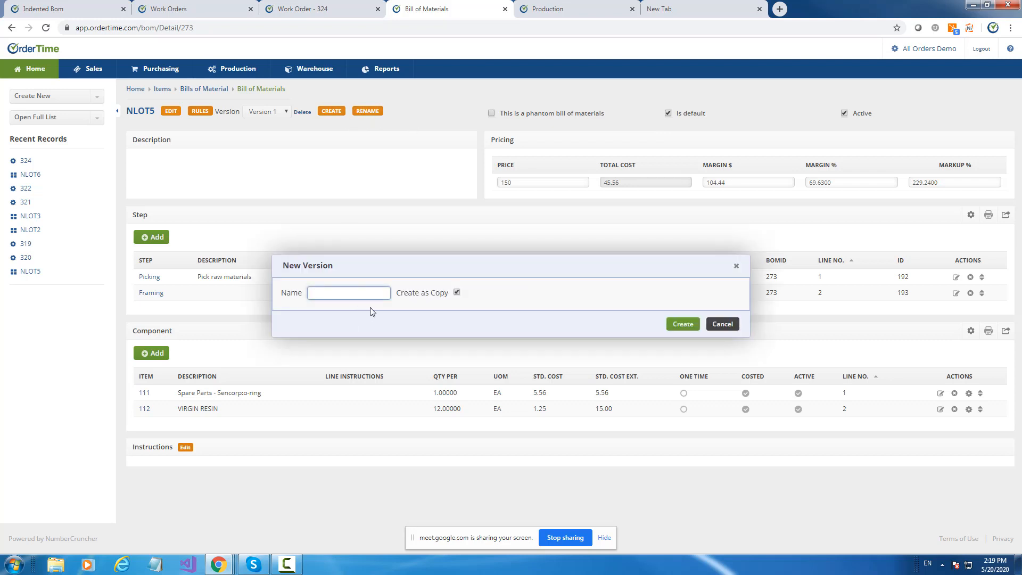
pyautogui.write('Vre')
pyautogui.press('BackSpace')
pyautogui.press('BackSpace')
pyautogui.write('ersion')
pyautogui.click(679, 326)
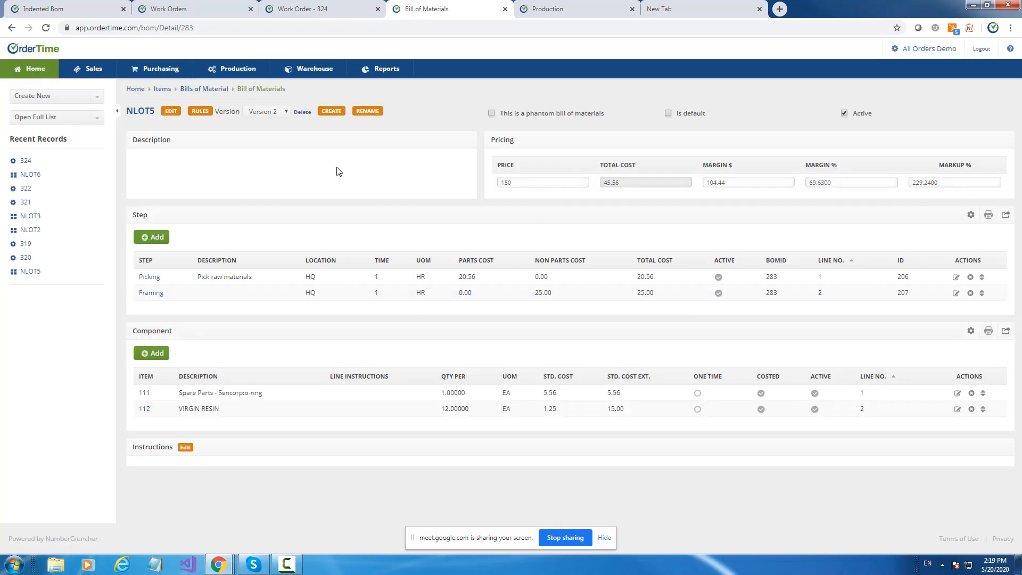
# View Version 1 of the NLOT5 bill of materials, return to Version 2, and make Version 2 the default.
pyautogui.click(287, 114)
pyautogui.click(274, 126)
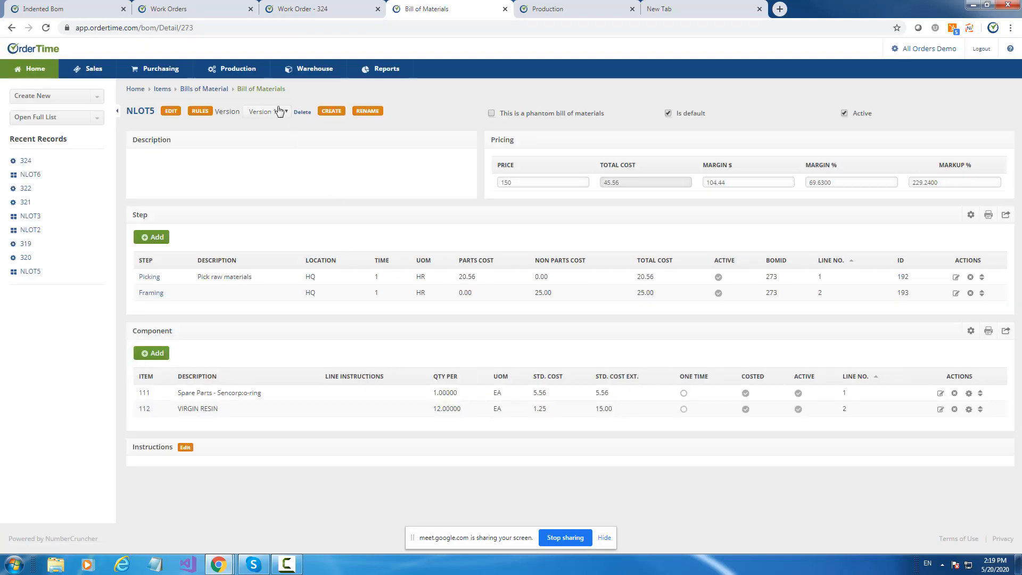
pyautogui.click(279, 111)
pyautogui.click(268, 137)
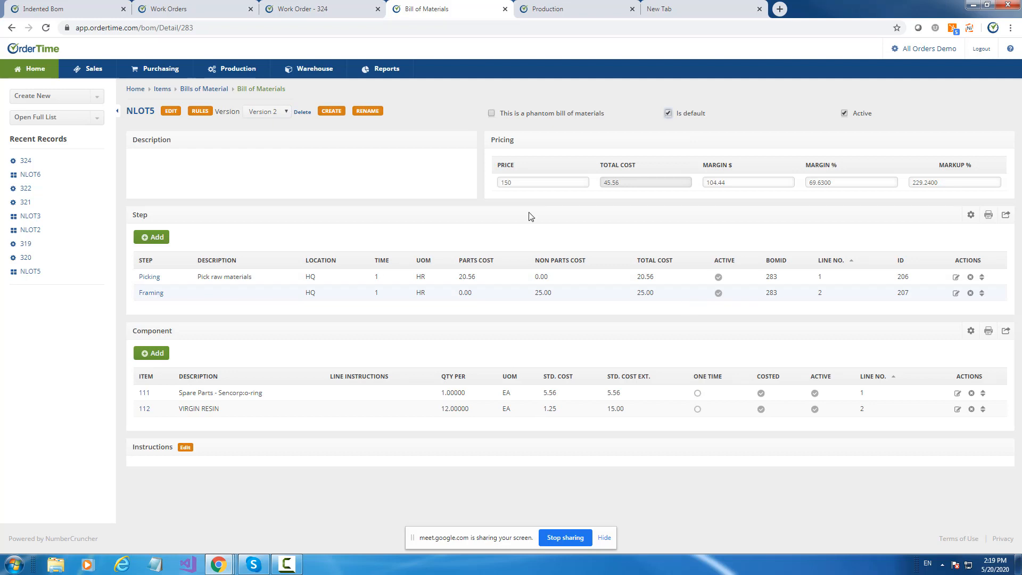
# Switch to Version 1 of the NLOT5 bill of materials and make it inactive.
pyautogui.click(266, 111)
pyautogui.click(273, 126)
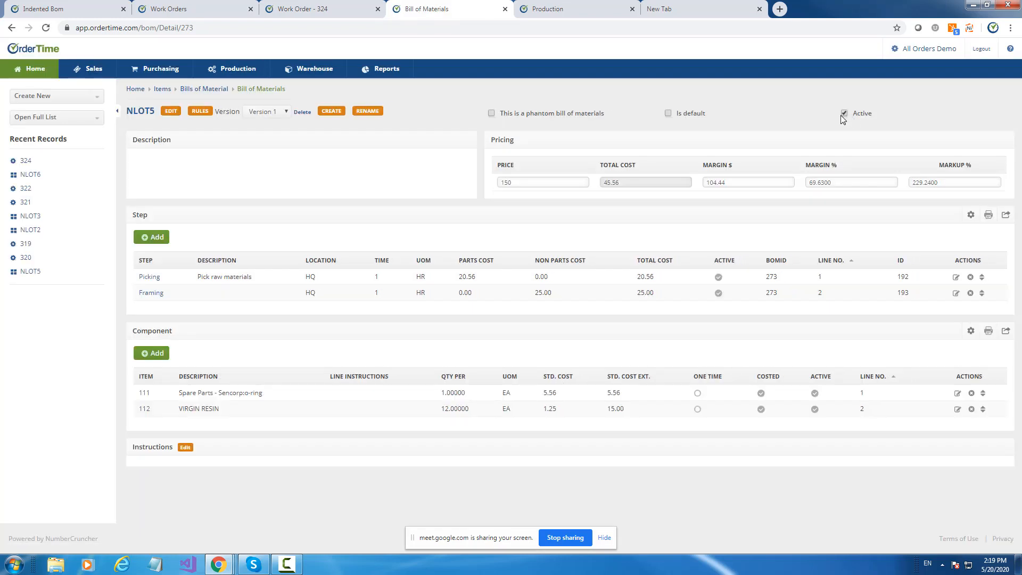
pyautogui.click(844, 114)
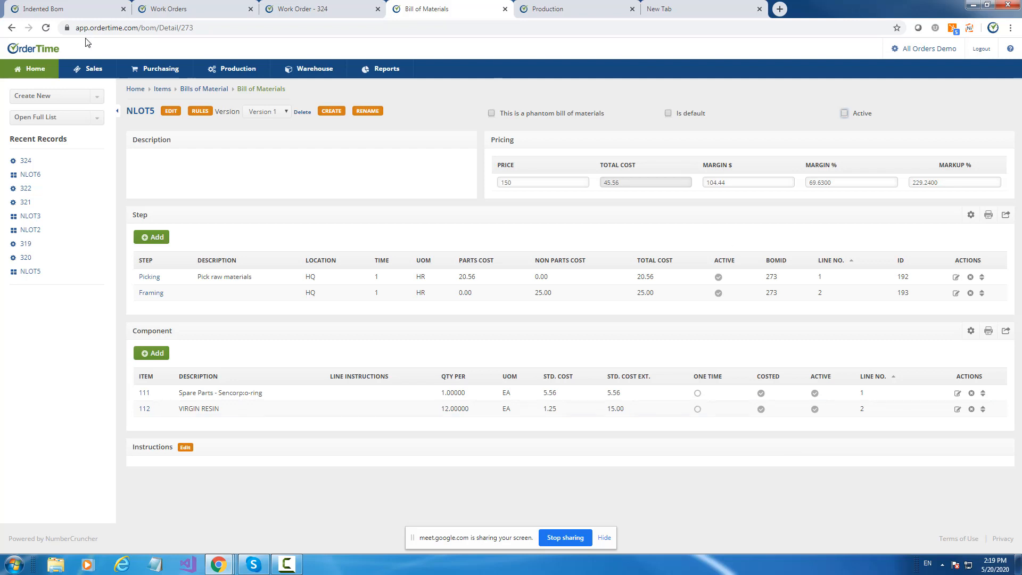
# Start a new work order for NLOT5 and show the bill of materials versions it offers.
pyautogui.click(58, 97)
pyautogui.scroll(-5, 73, 182)
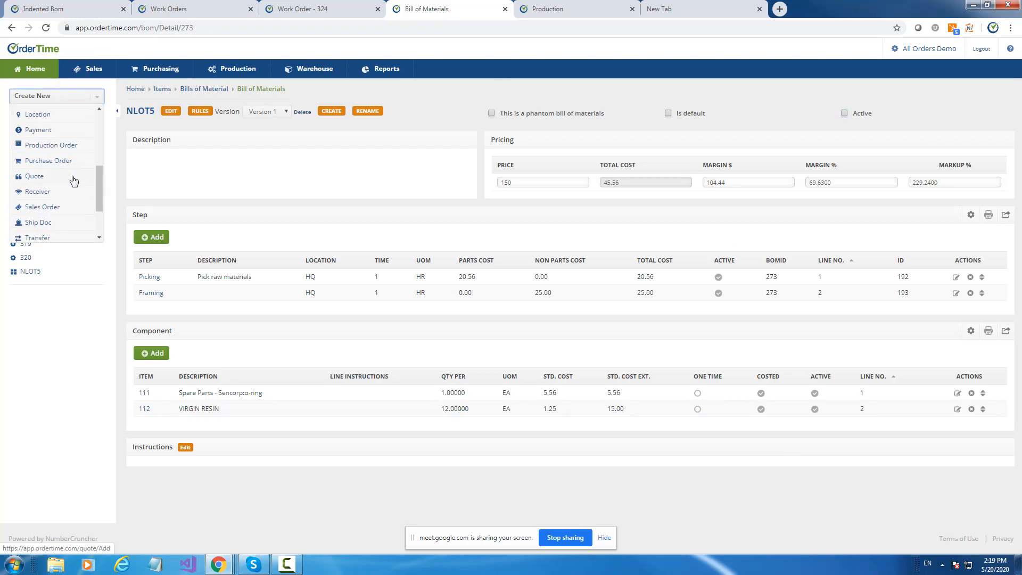
pyautogui.click(58, 241)
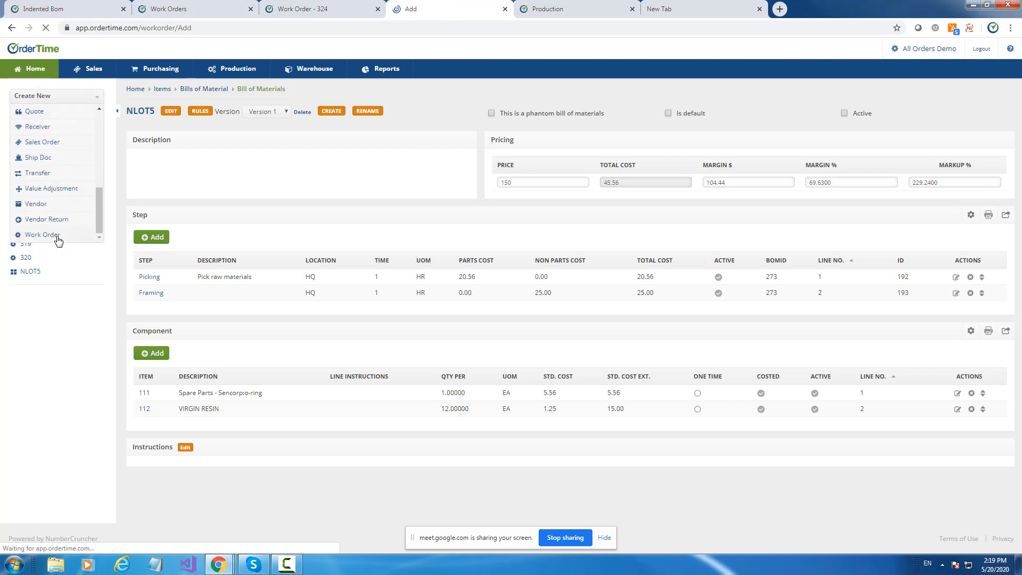
pyautogui.click(145, 126)
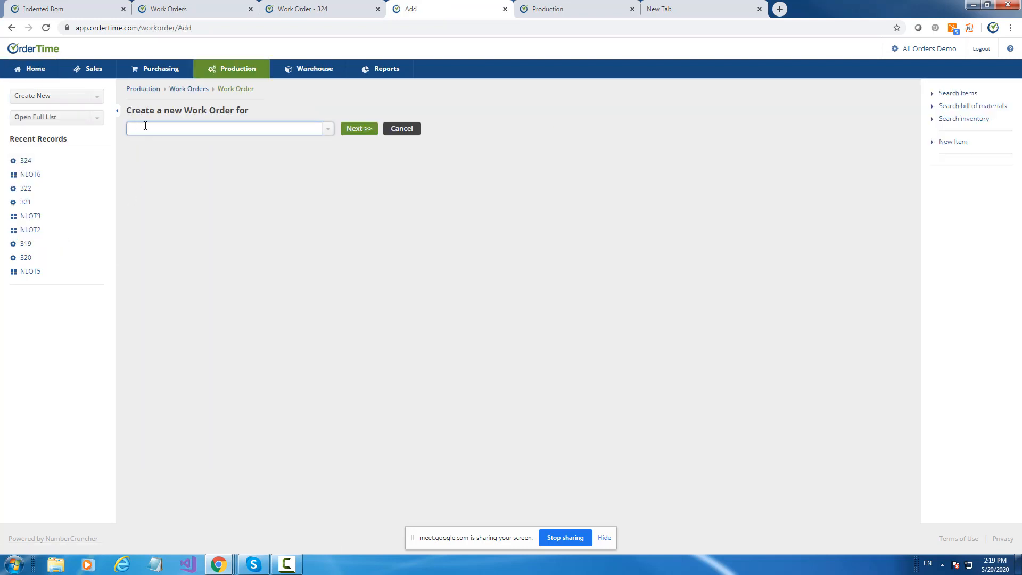
pyautogui.write('nlot')
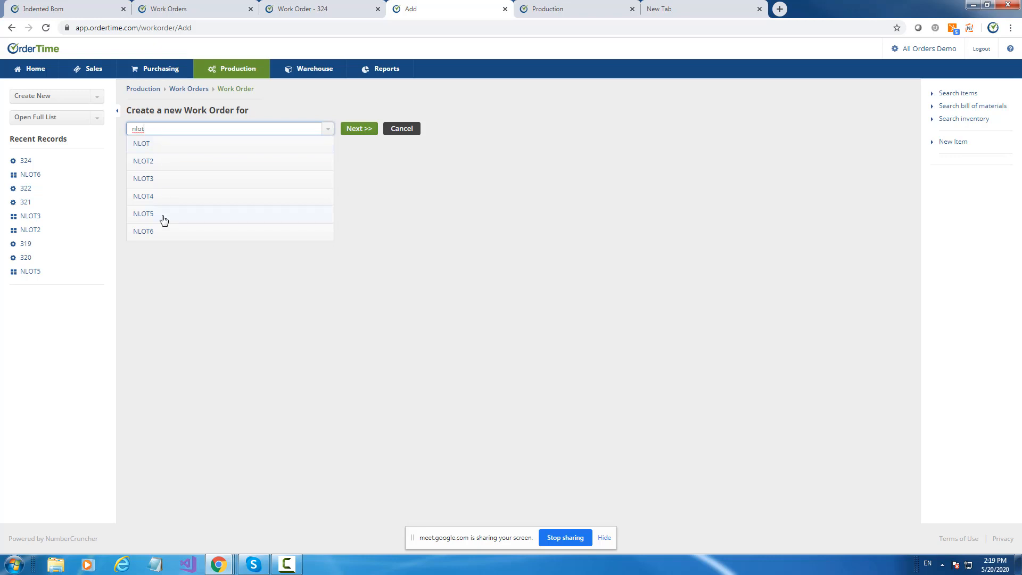
pyautogui.click(162, 217)
pyautogui.click(189, 144)
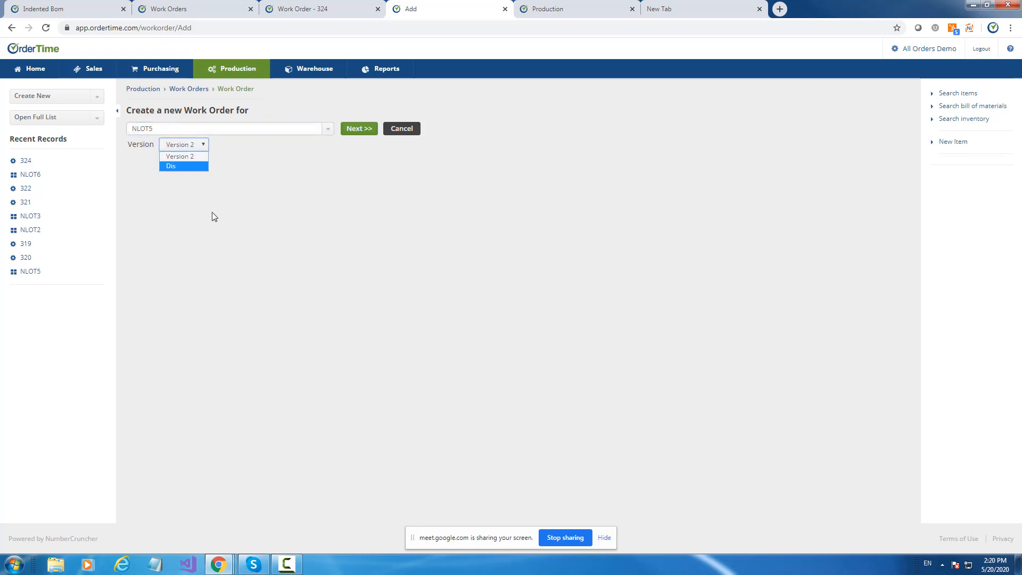
# Sort the work orders list by BOM in descending order, and open the NLOT5 item's bill of materials from it.
pyautogui.click(190, 92)
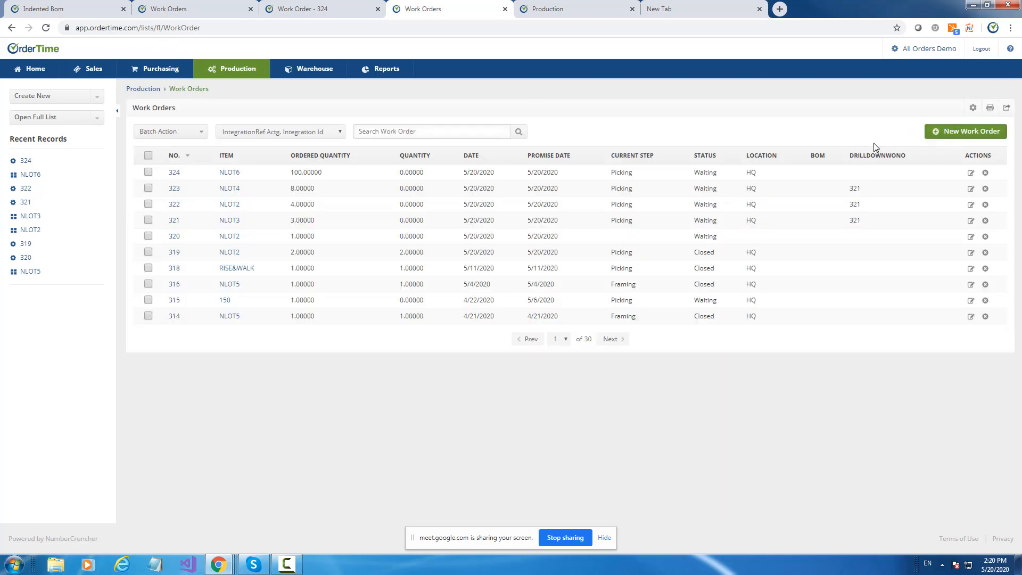
pyautogui.click(823, 160)
pyautogui.click(823, 158)
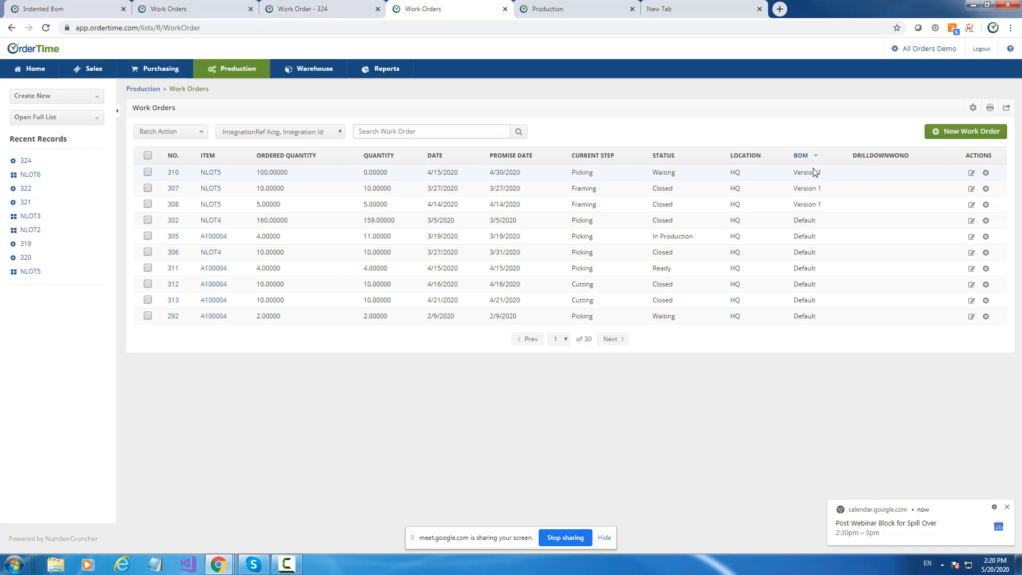
pyautogui.click(216, 178)
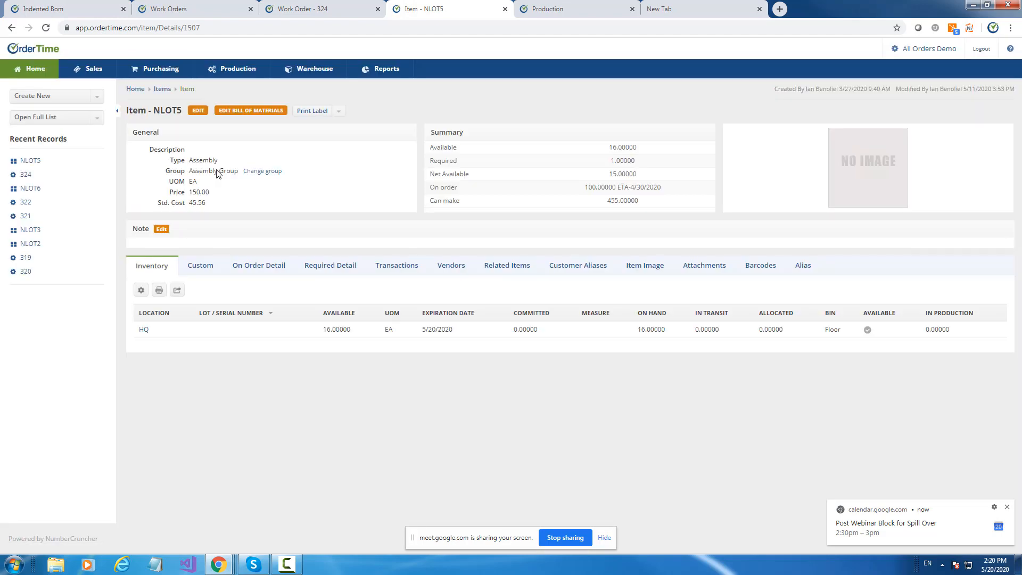
pyautogui.click(251, 110)
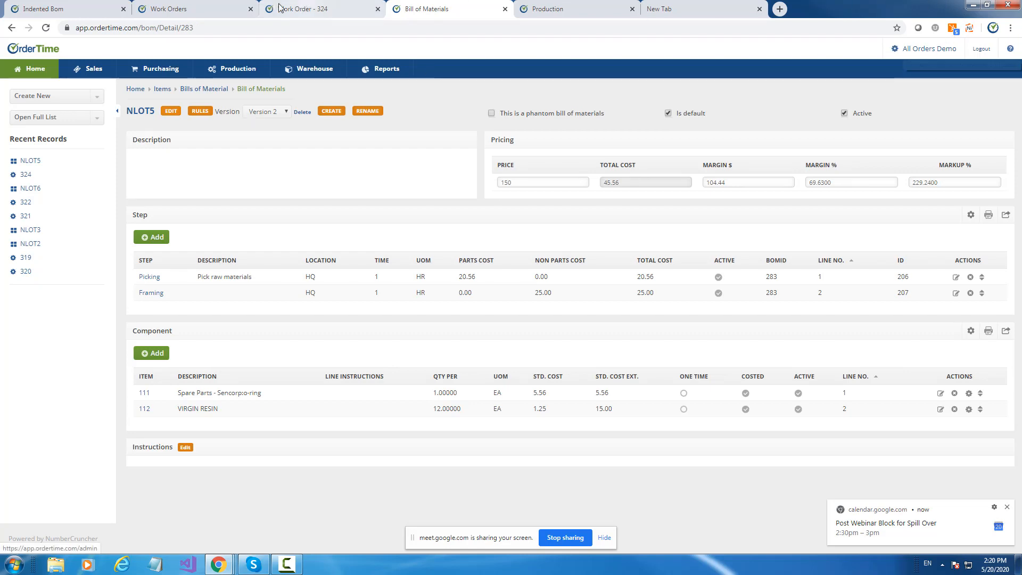
# Open the Production company preferences in the Indented Bom browser tab, enable production orders, and save.
pyautogui.click(302, 9)
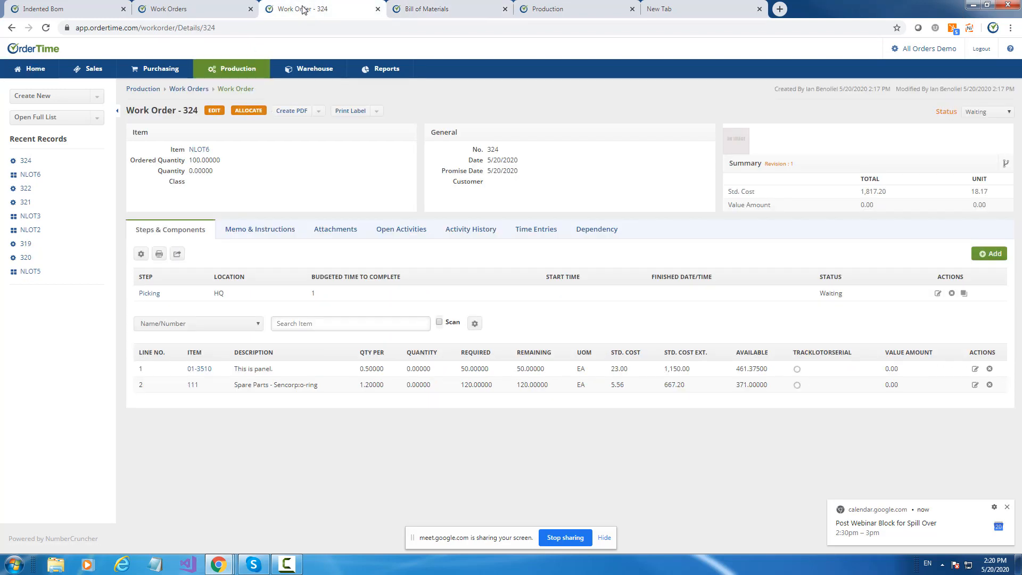
pyautogui.click(53, 10)
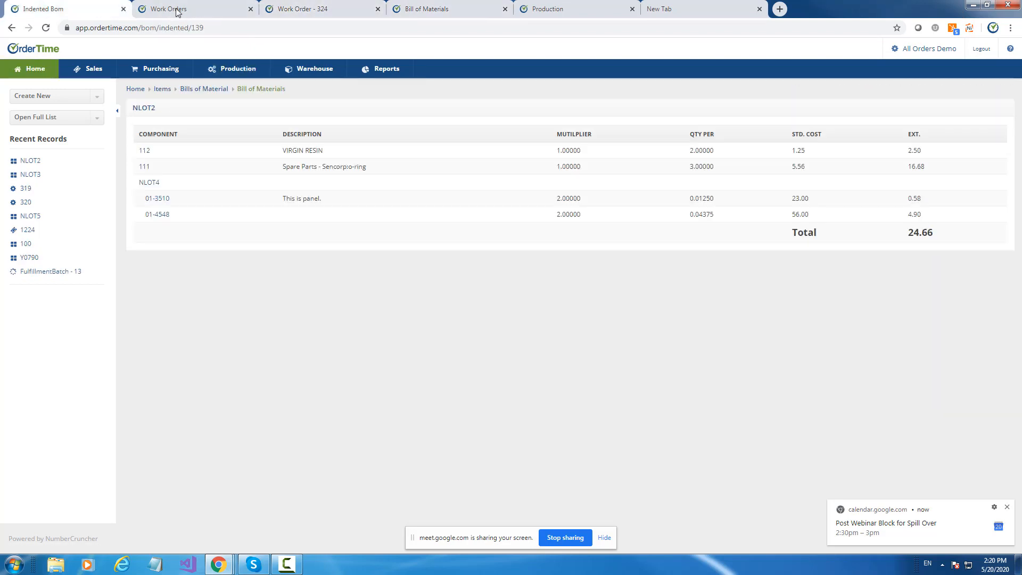
pyautogui.click(954, 51)
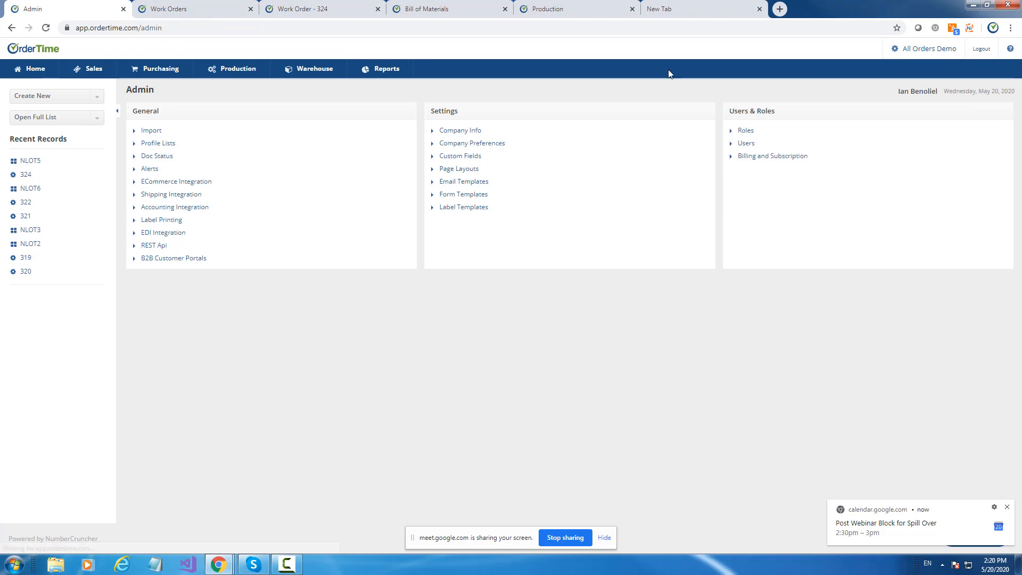
pyautogui.click(472, 144)
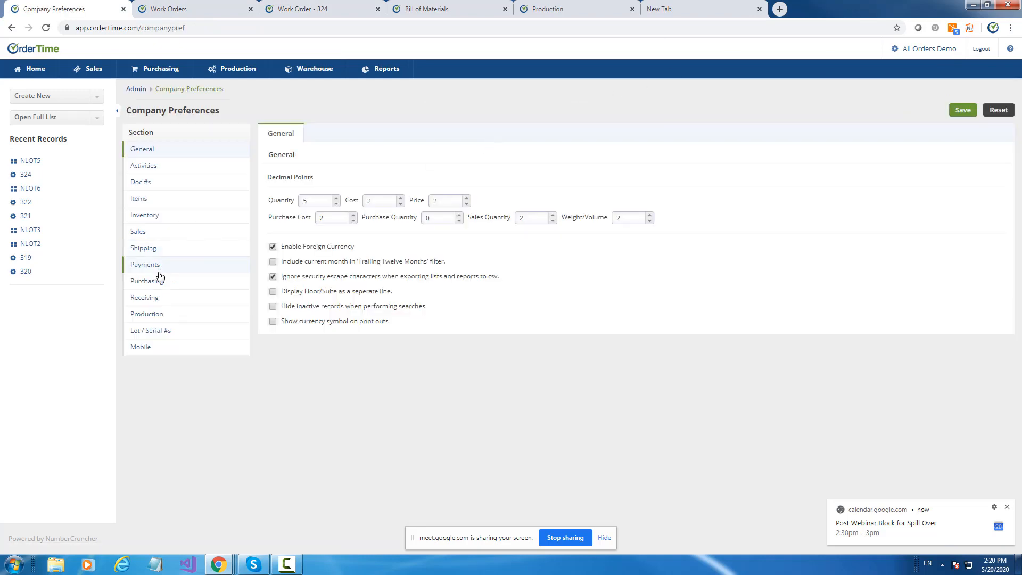
pyautogui.click(159, 314)
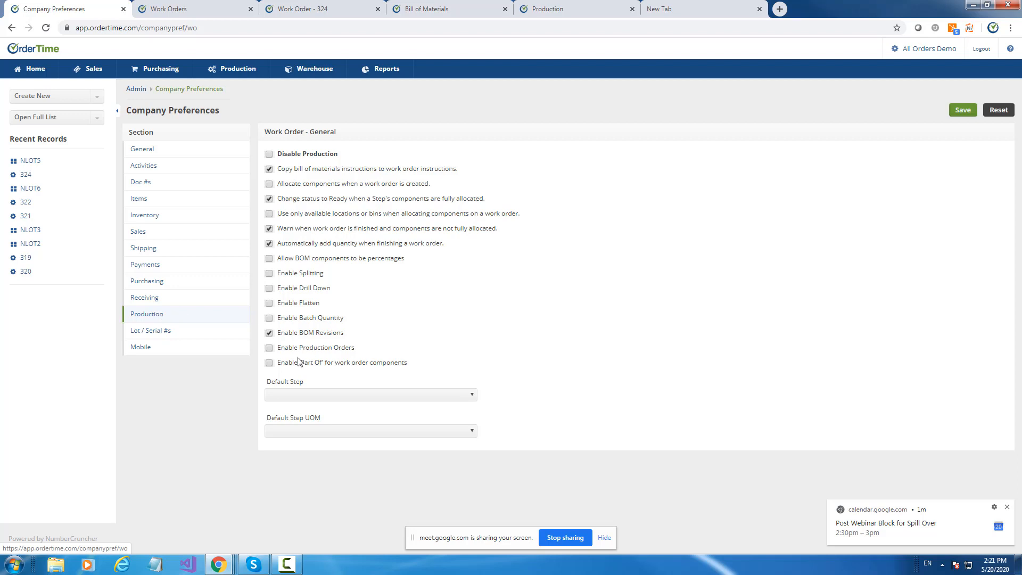
pyautogui.click(269, 348)
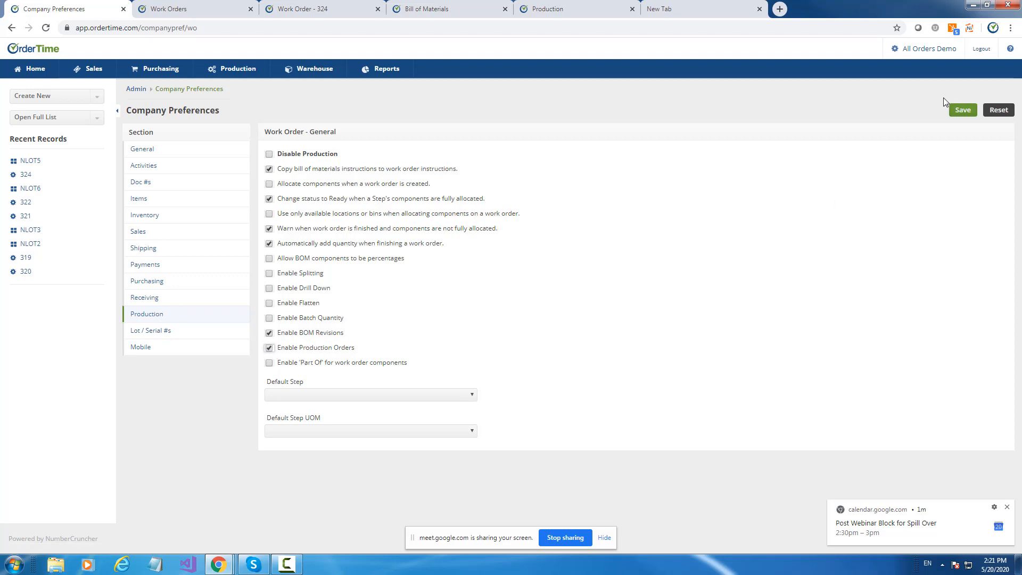
pyautogui.click(963, 111)
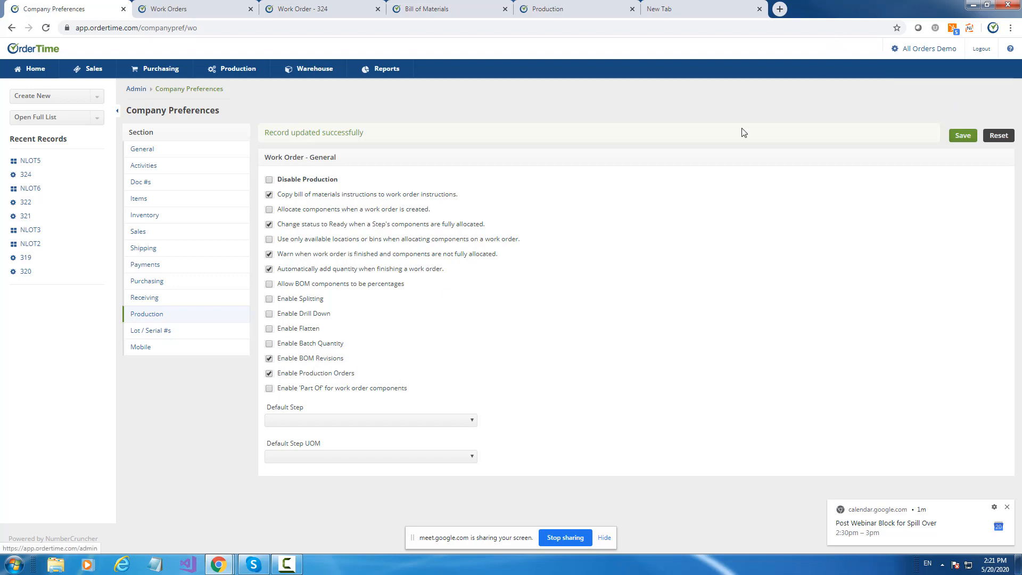
# Open the Bom Group profile list from the admin settings and display the Soap group.
pyautogui.click(937, 51)
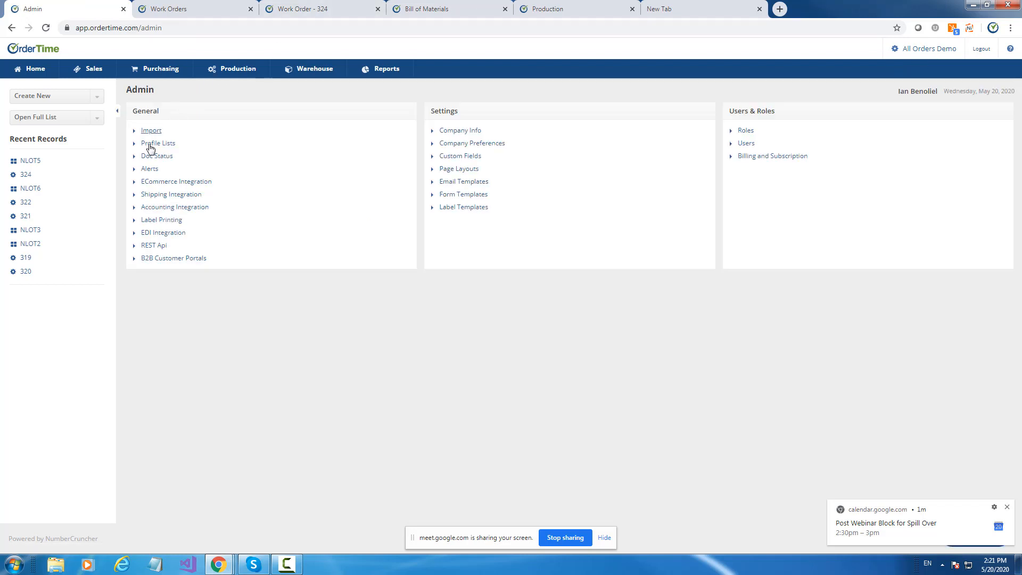
pyautogui.click(151, 145)
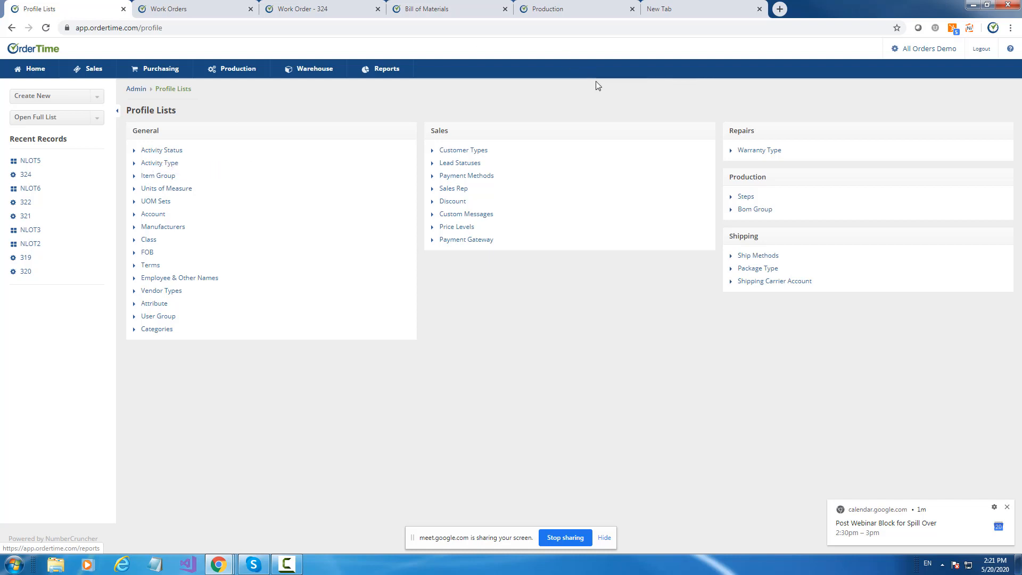
pyautogui.click(755, 210)
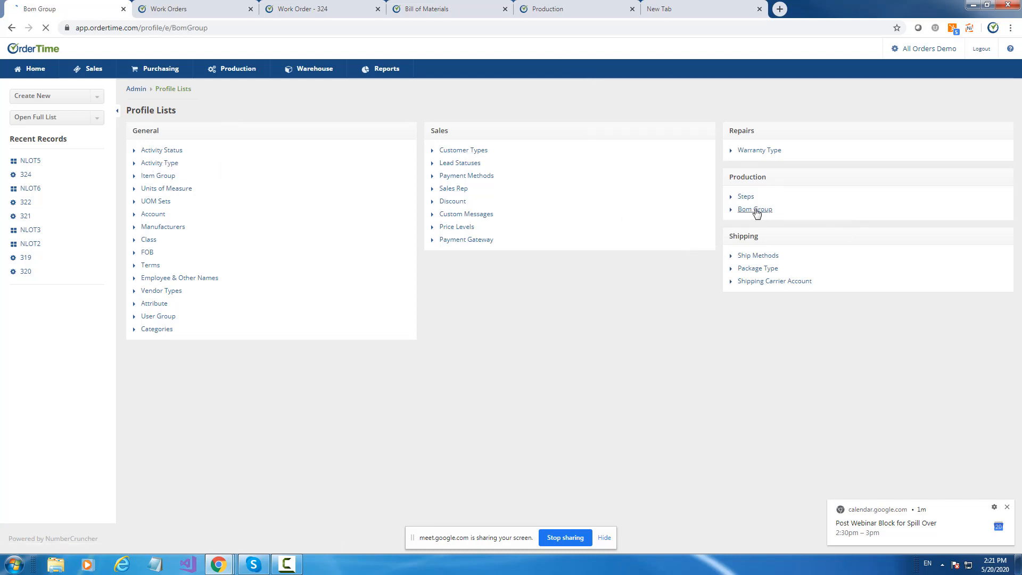
pyautogui.click(27, 187)
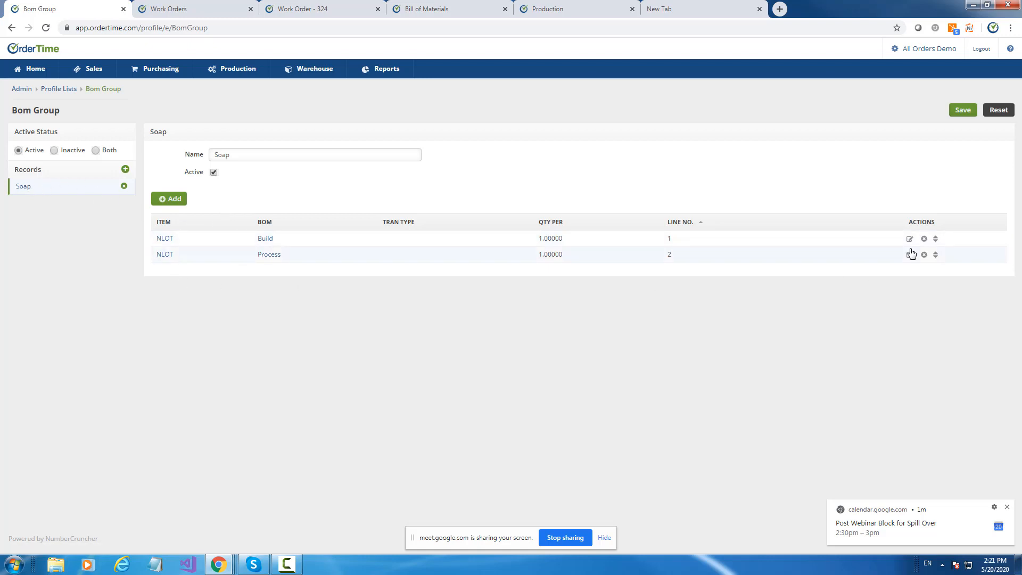
# Add a detail line to the Soap BOM group for item NLOT5 using the Version 2 BOM.
pyautogui.click(165, 200)
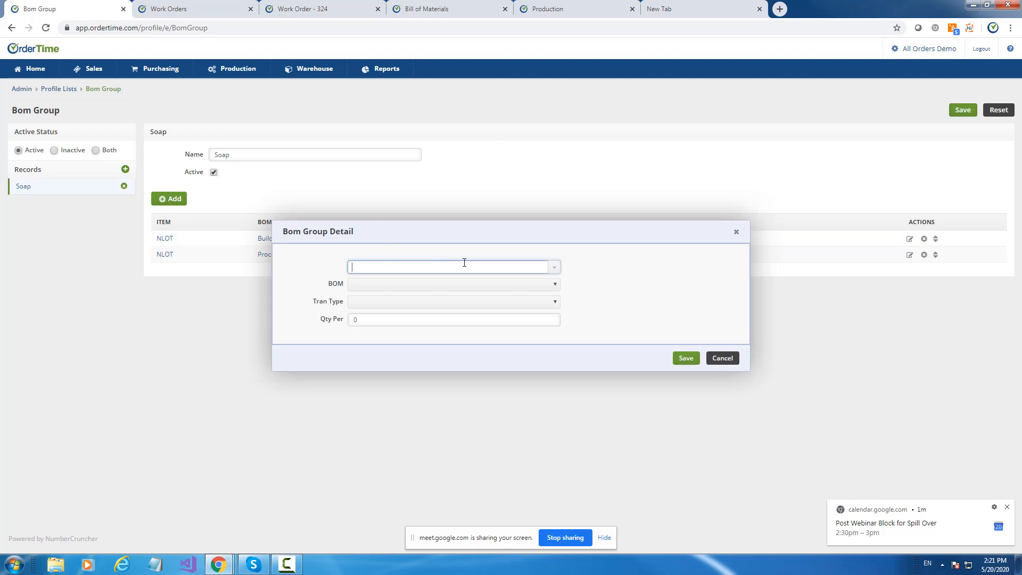
pyautogui.click(554, 270)
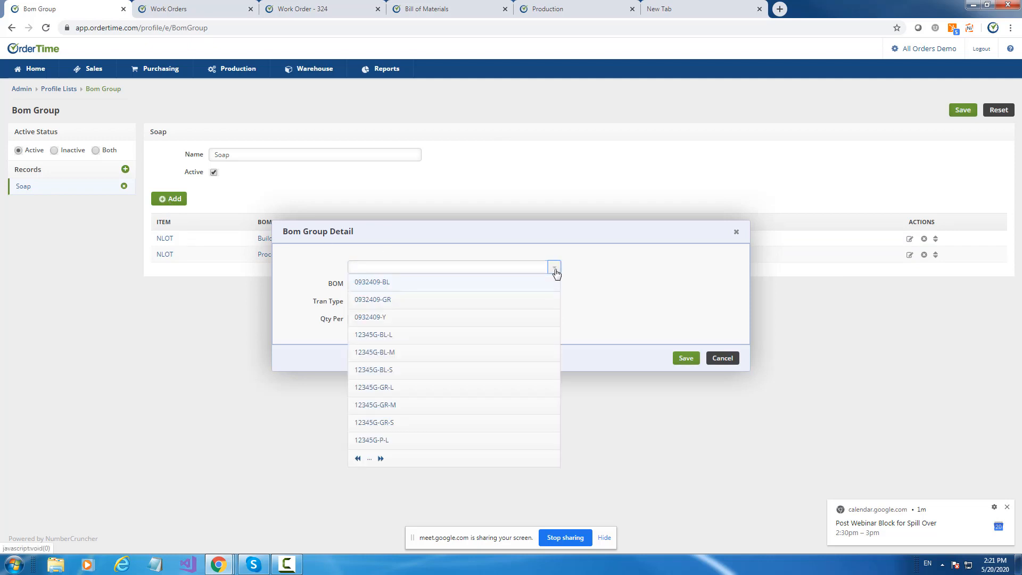
pyautogui.click(555, 270)
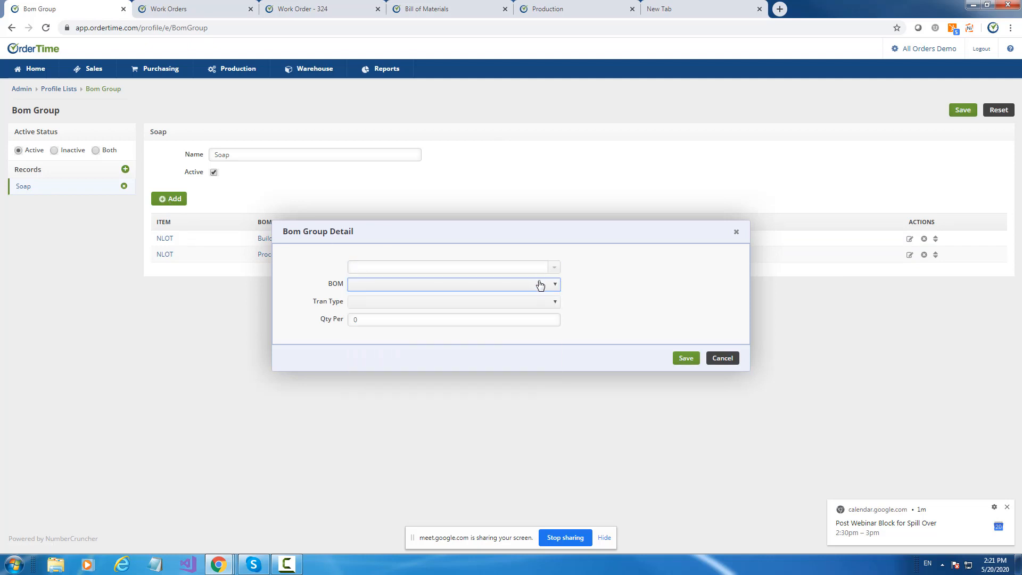
pyautogui.click(553, 272)
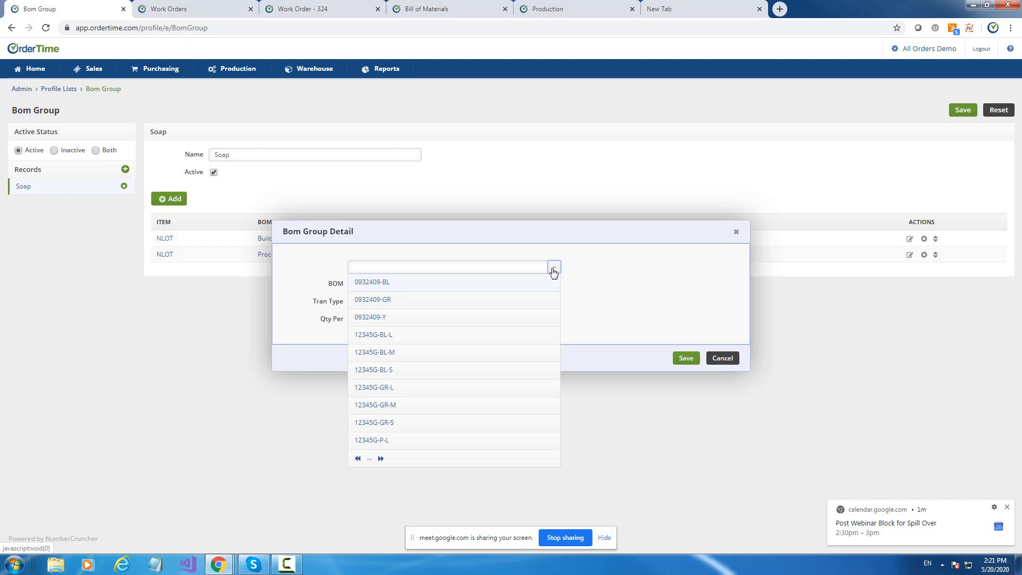
pyautogui.click(394, 268)
pyautogui.write('n')
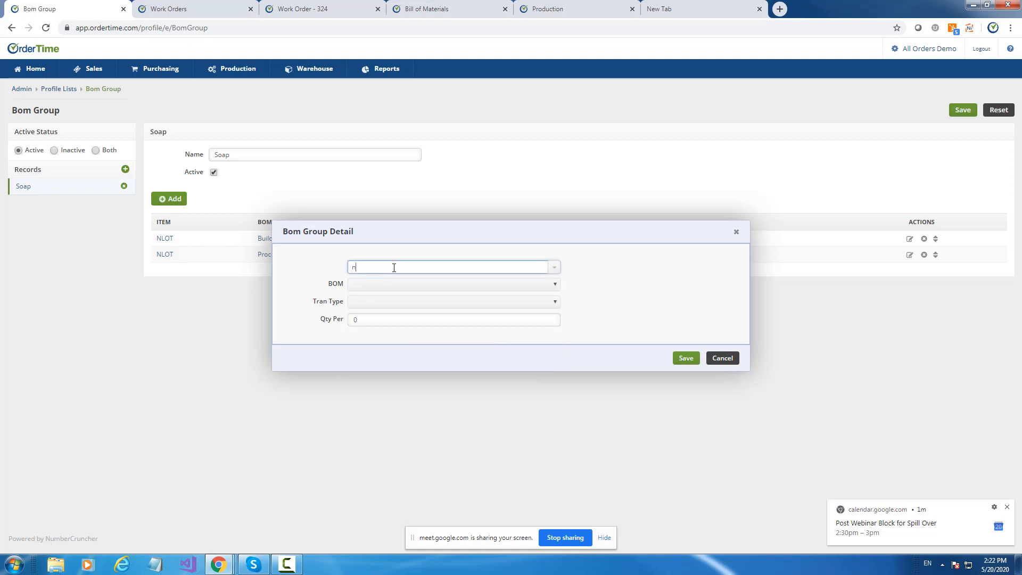
pyautogui.write('lot5')
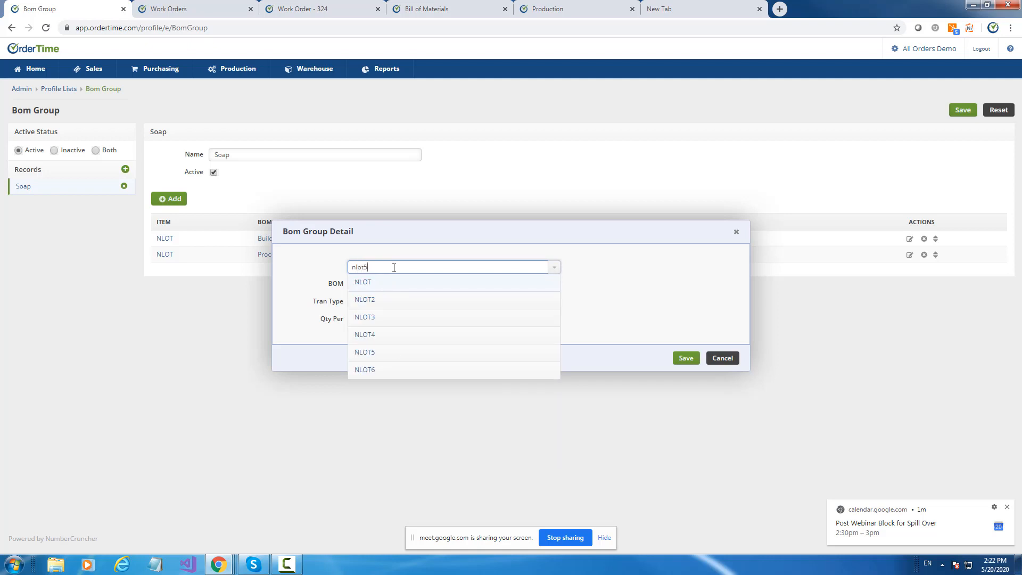
pyautogui.click(376, 281)
pyautogui.click(377, 289)
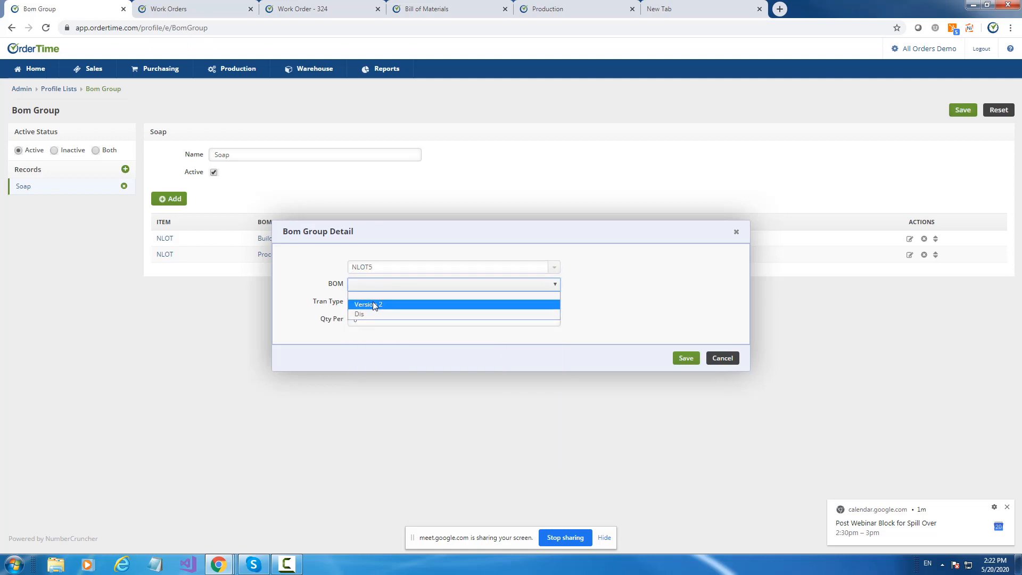
pyautogui.click(373, 303)
# Set the new line's transaction type to Work Order and its quantity per to 2, and save the line.
pyautogui.click(368, 307)
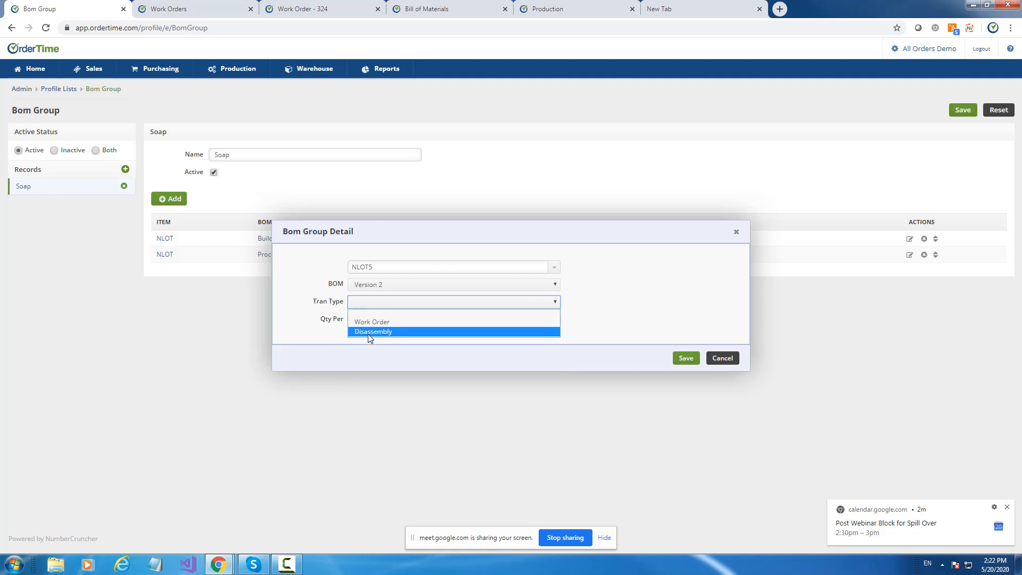
pyautogui.click(371, 322)
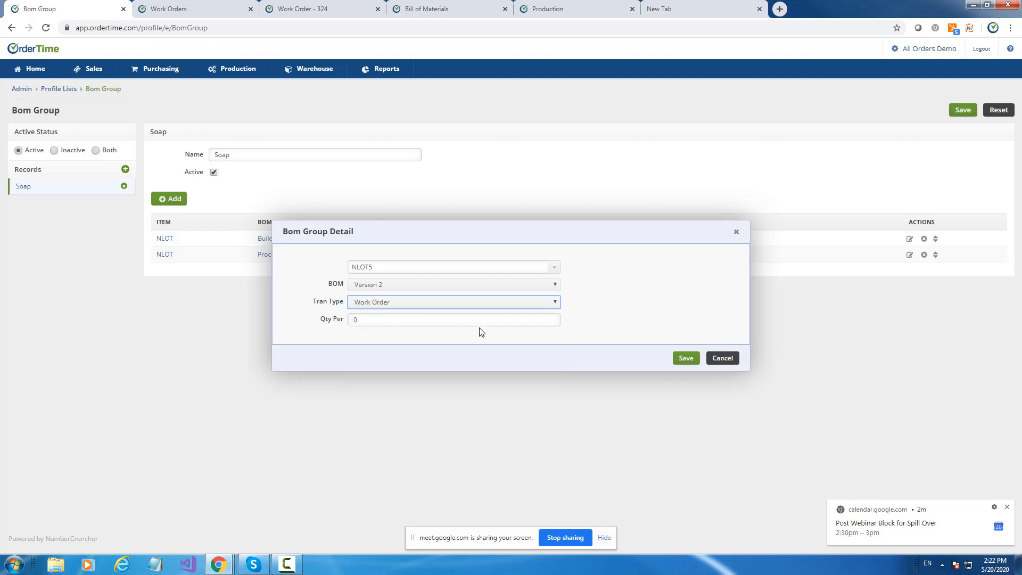
pyautogui.click(365, 321)
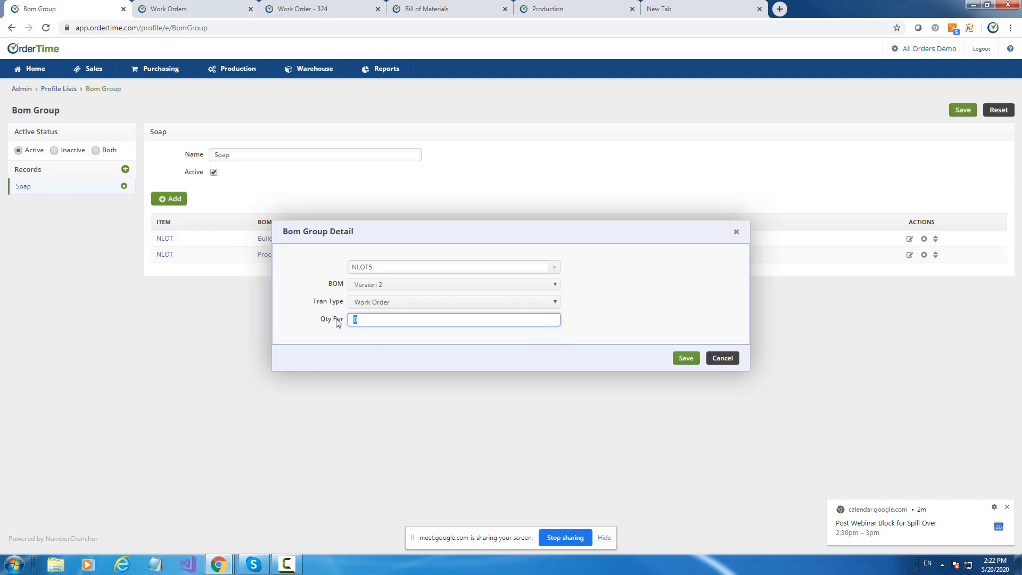
pyautogui.write('2')
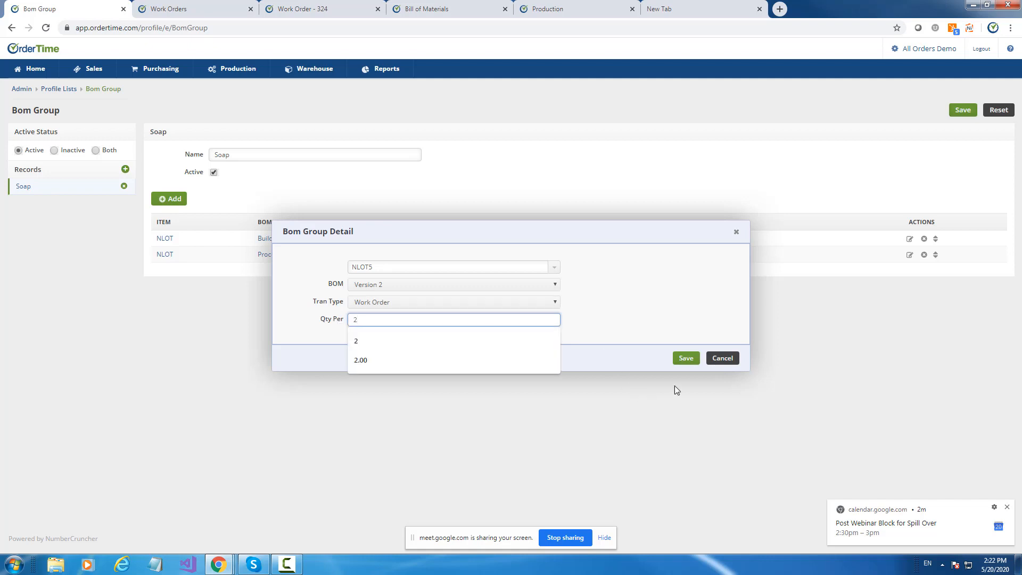
pyautogui.click(681, 360)
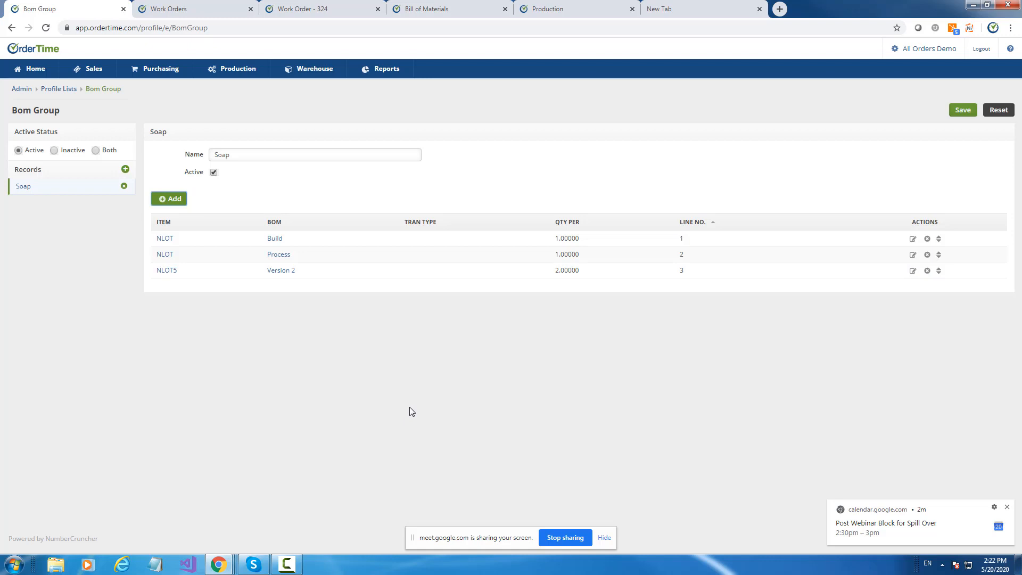
# Create a production order for the Soap BOM group with a quantity of 5 and save it.
pyautogui.click(29, 73)
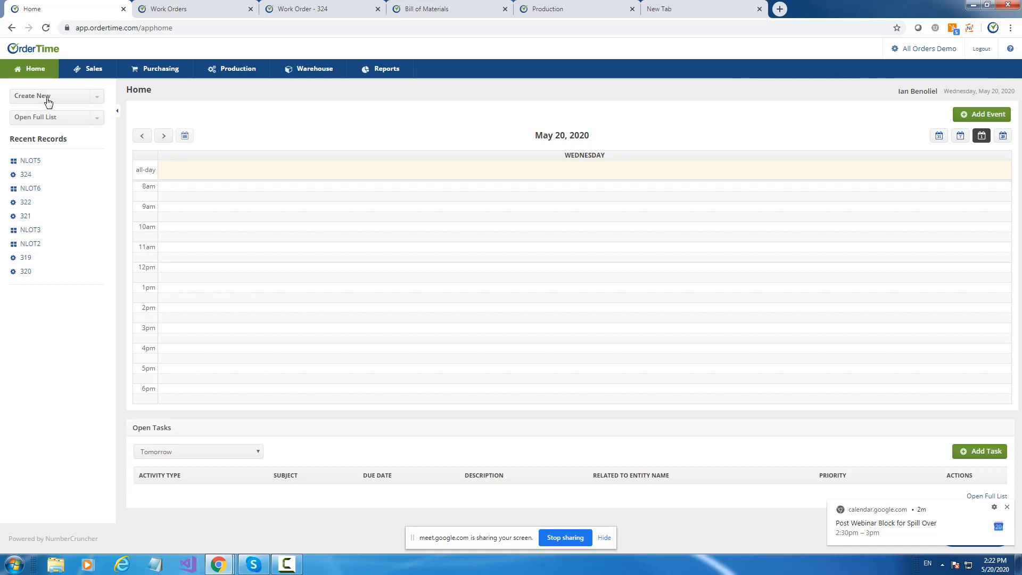
pyautogui.click(47, 98)
pyautogui.scroll(-5, 67, 216)
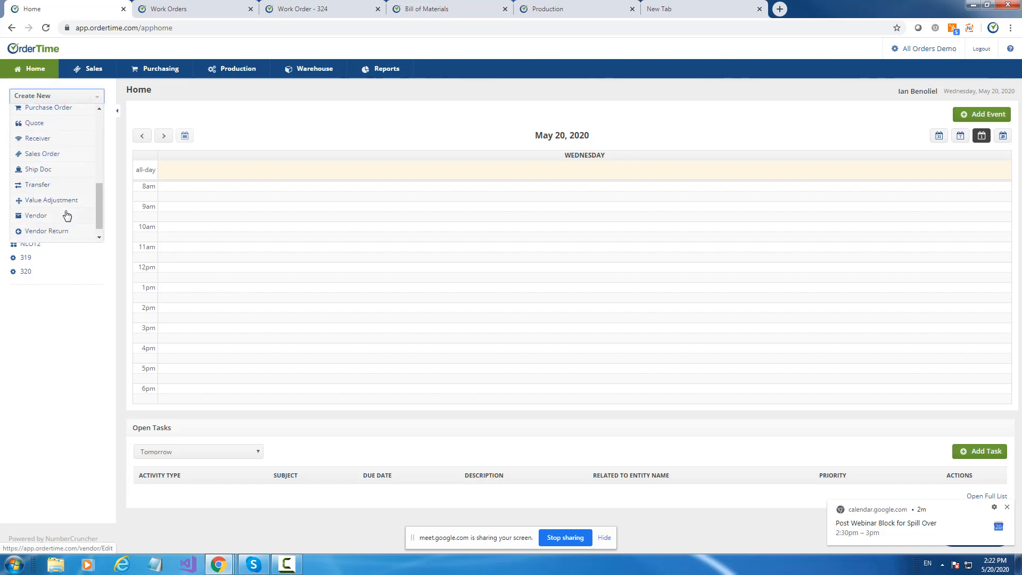
pyautogui.scroll(3, 65, 215)
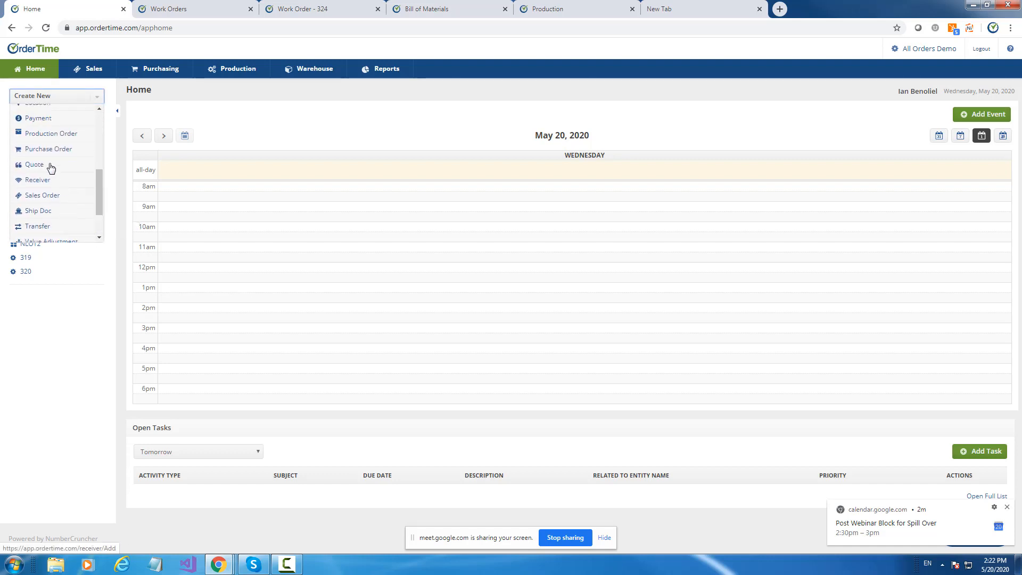
pyautogui.click(41, 135)
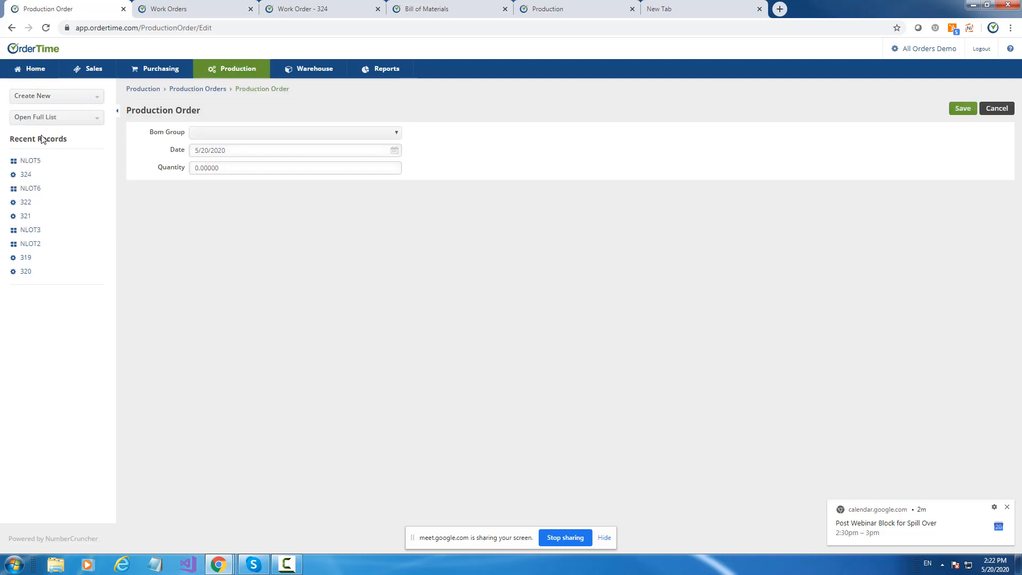
pyautogui.click(204, 137)
pyautogui.click(208, 151)
pyautogui.click(167, 169)
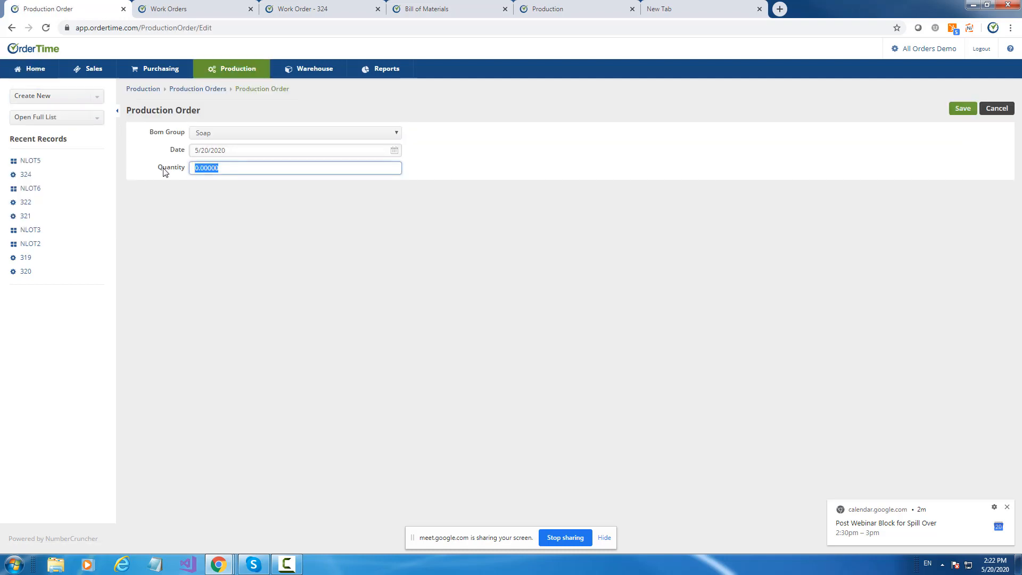
pyautogui.write('5')
pyautogui.click(540, 135)
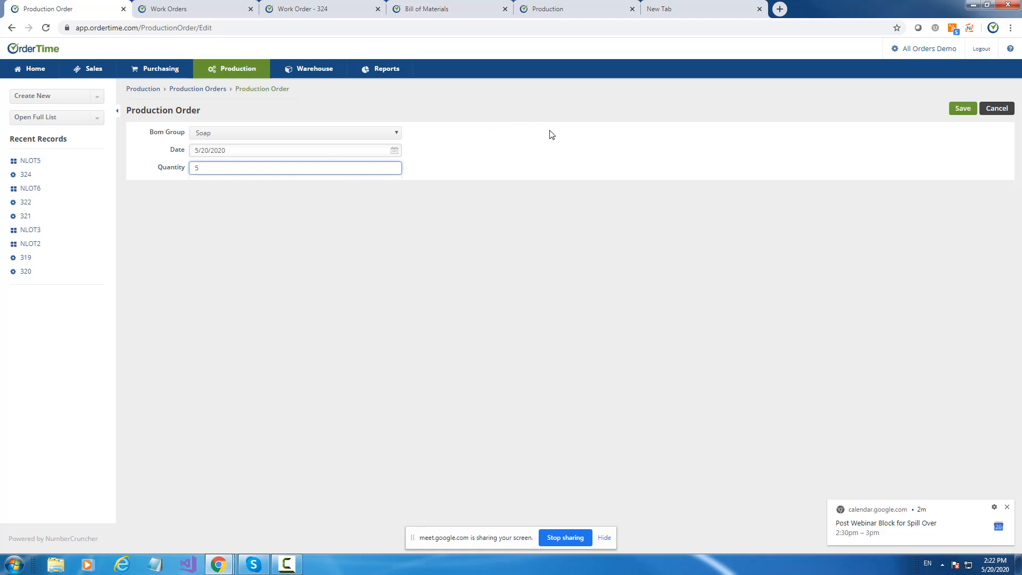
pyautogui.click(969, 110)
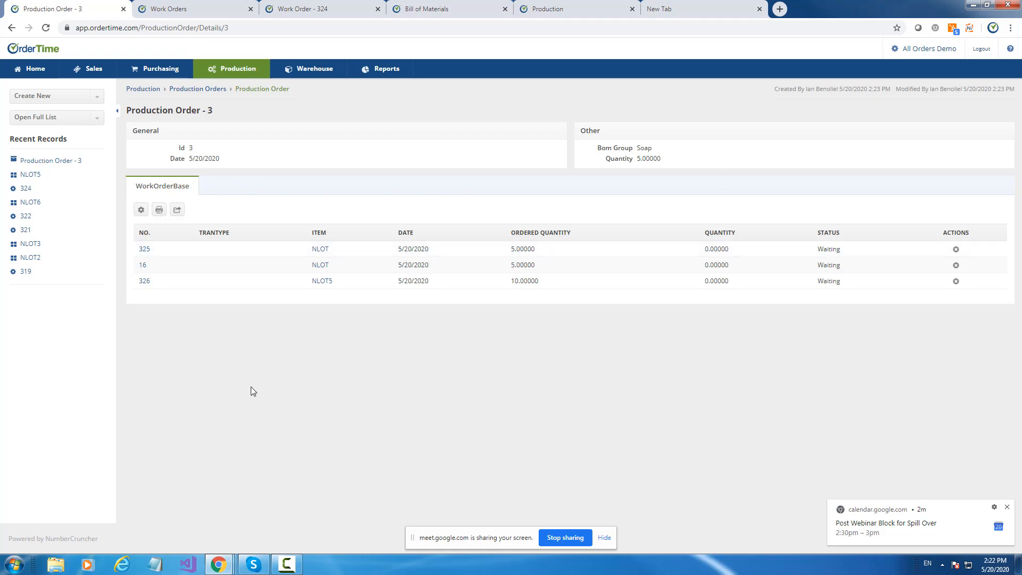
# Sort the production order's list by number, review its NLOT5 and NLOT work orders and NLOT disassembly, and return to the production order.
pyautogui.click(144, 233)
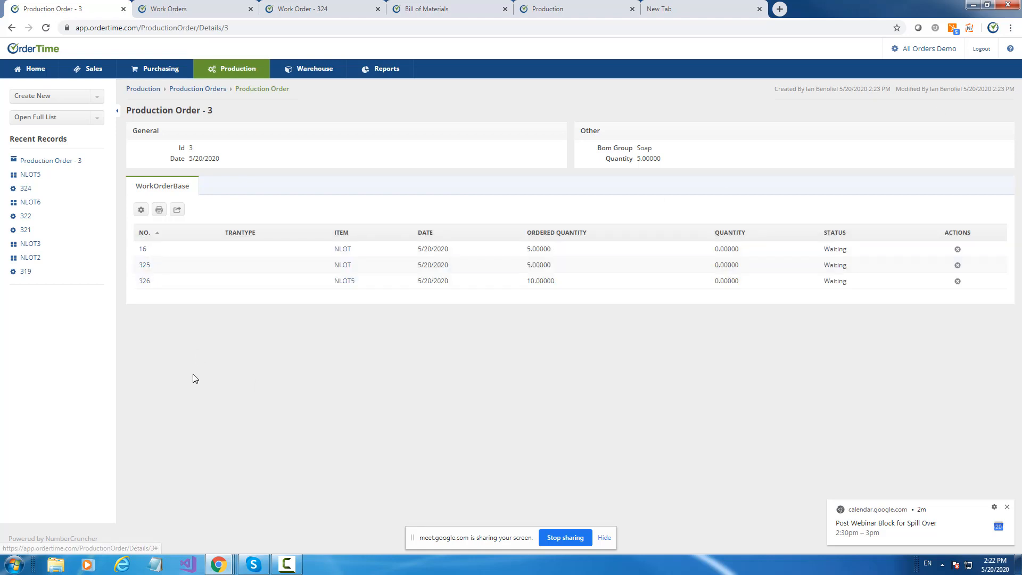
pyautogui.click(145, 234)
pyautogui.click(144, 249)
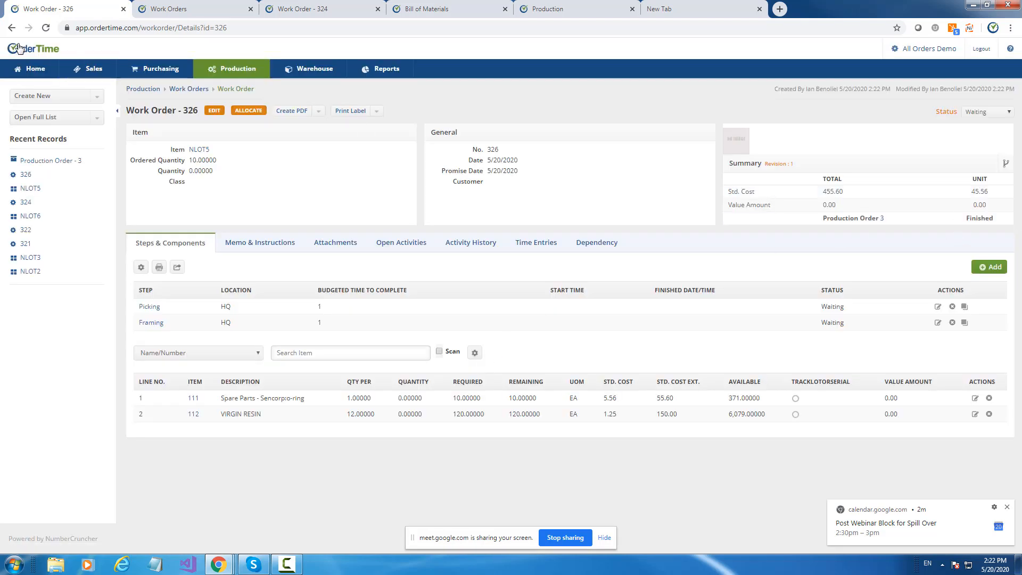
pyautogui.click(12, 28)
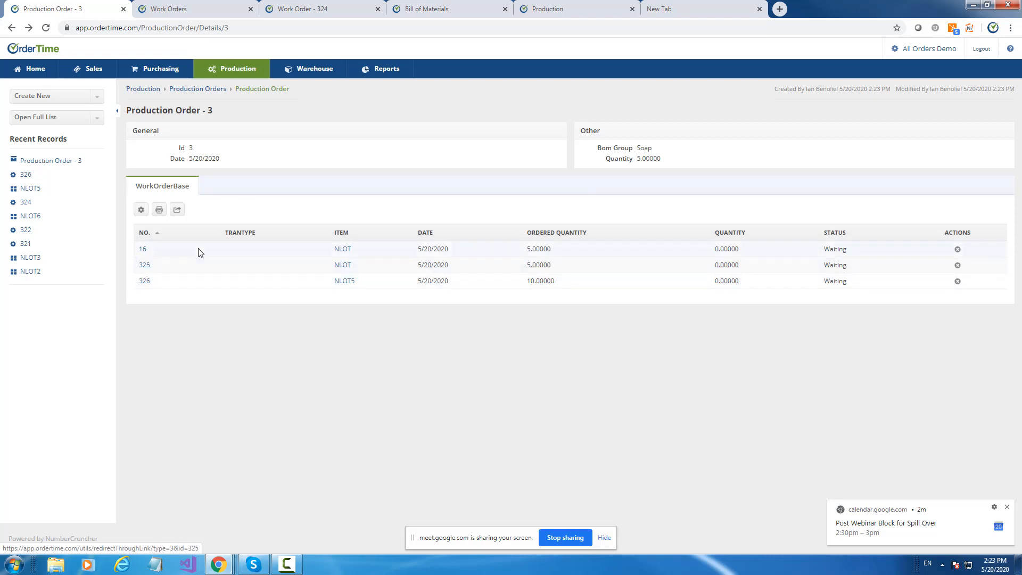
pyautogui.click(143, 267)
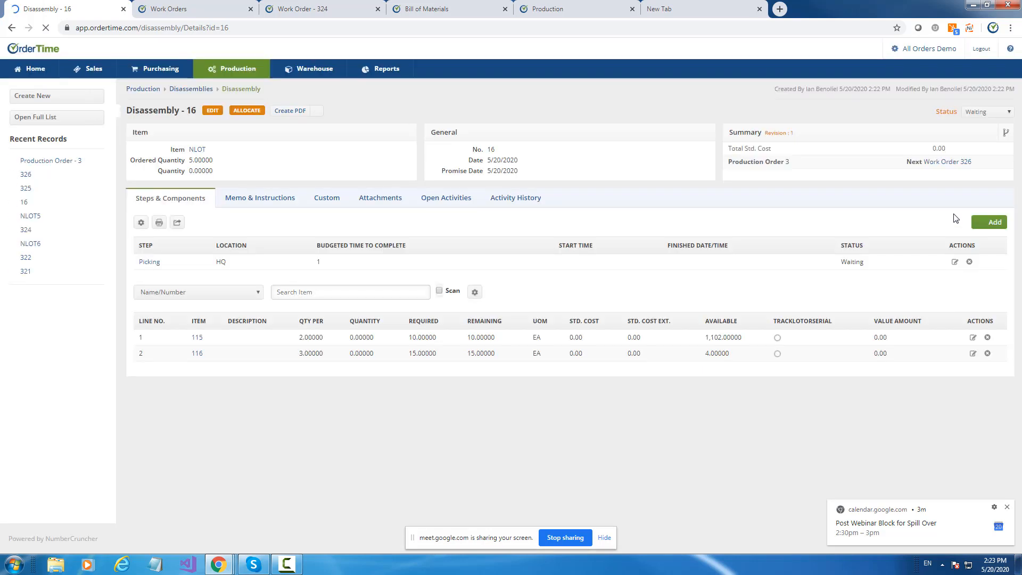
pyautogui.click(946, 165)
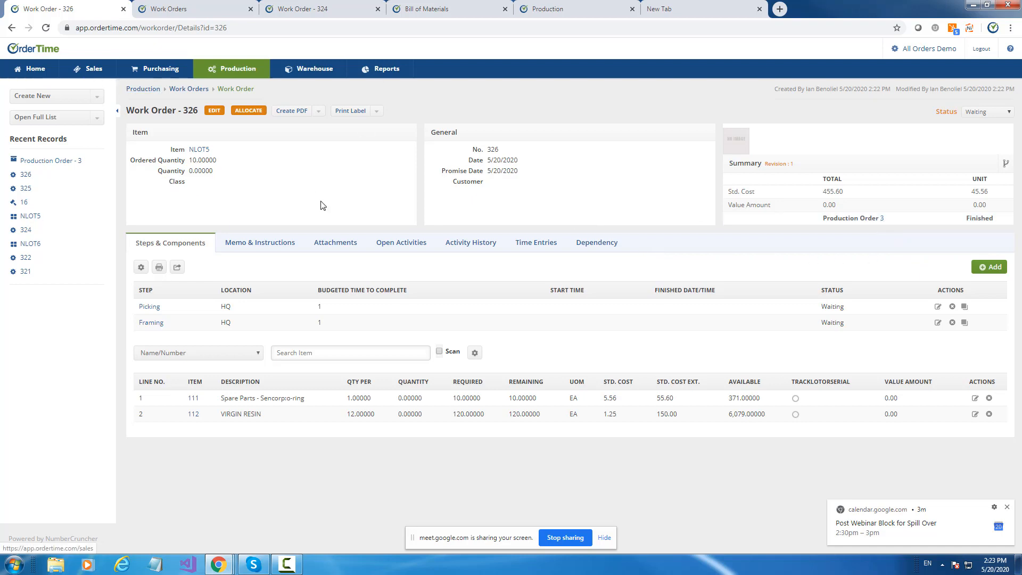
pyautogui.click(883, 223)
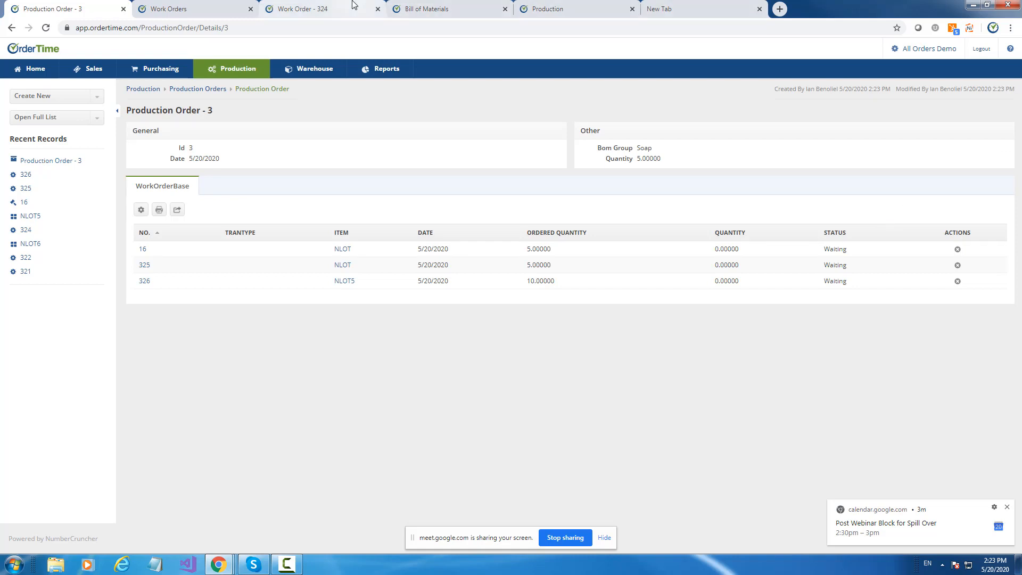
# Review the Production company preferences in the Production browser tab, toggling Enable Splitting on and back off.
pyautogui.click(548, 9)
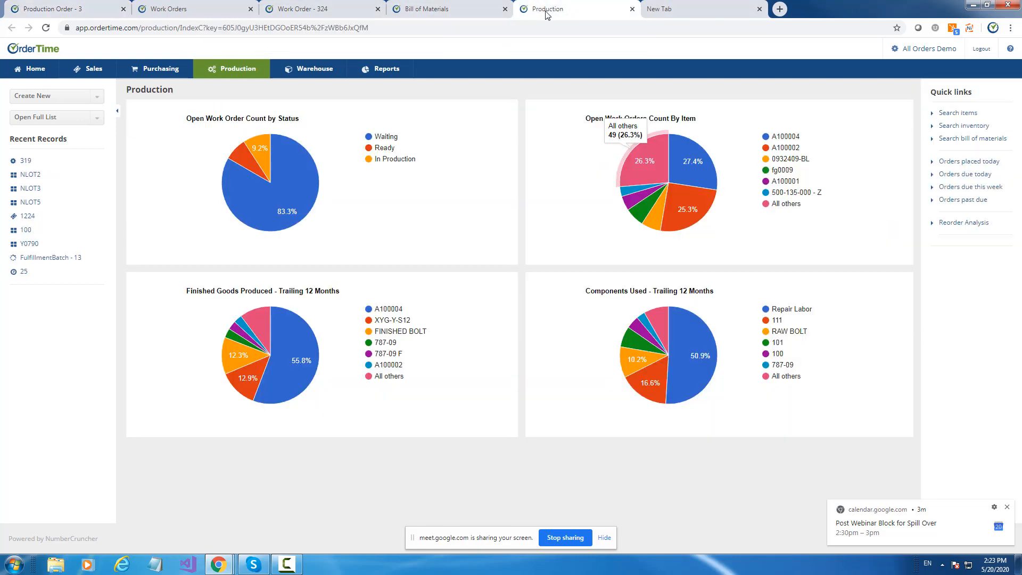
pyautogui.click(907, 49)
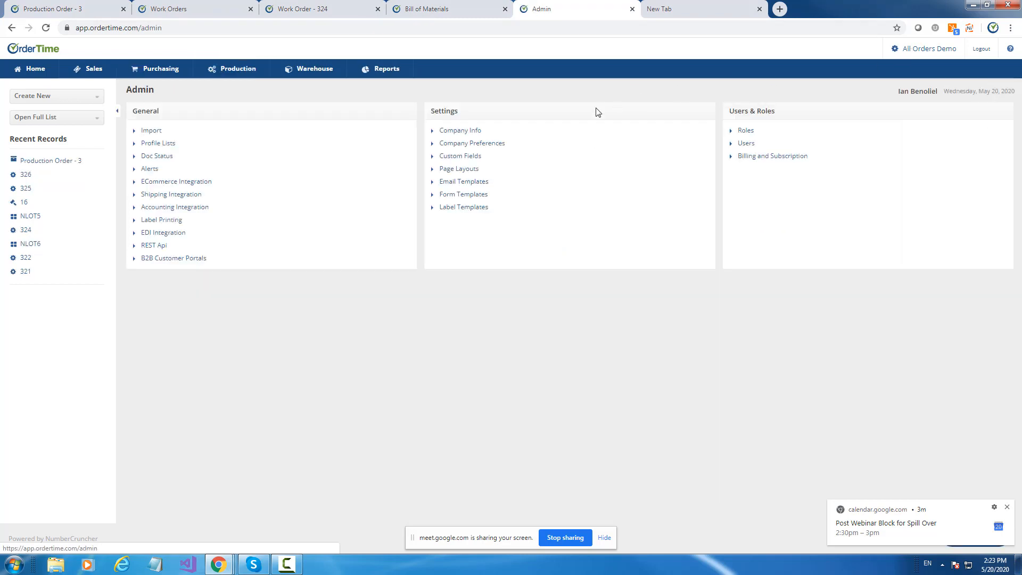
pyautogui.click(455, 144)
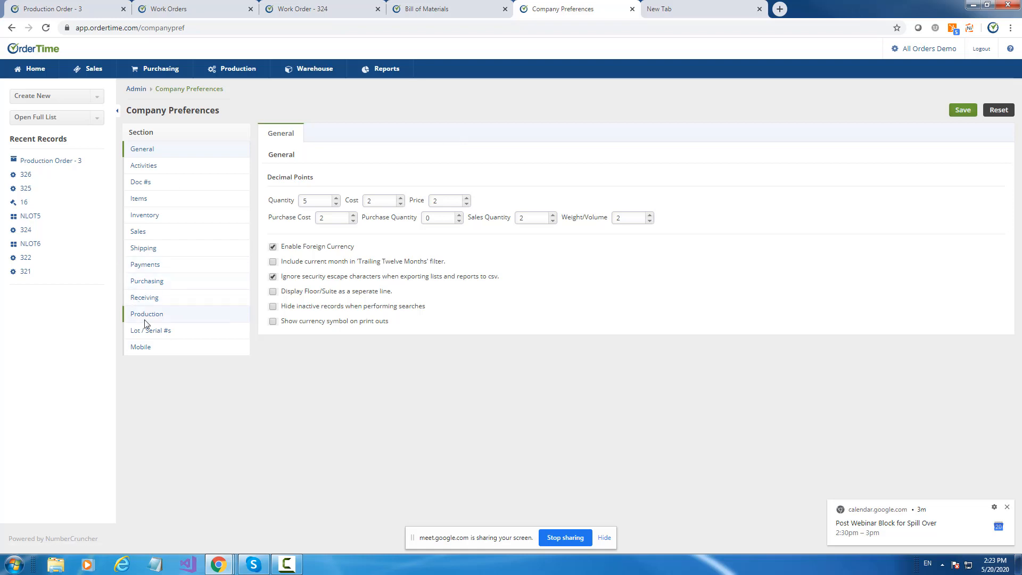
pyautogui.click(160, 317)
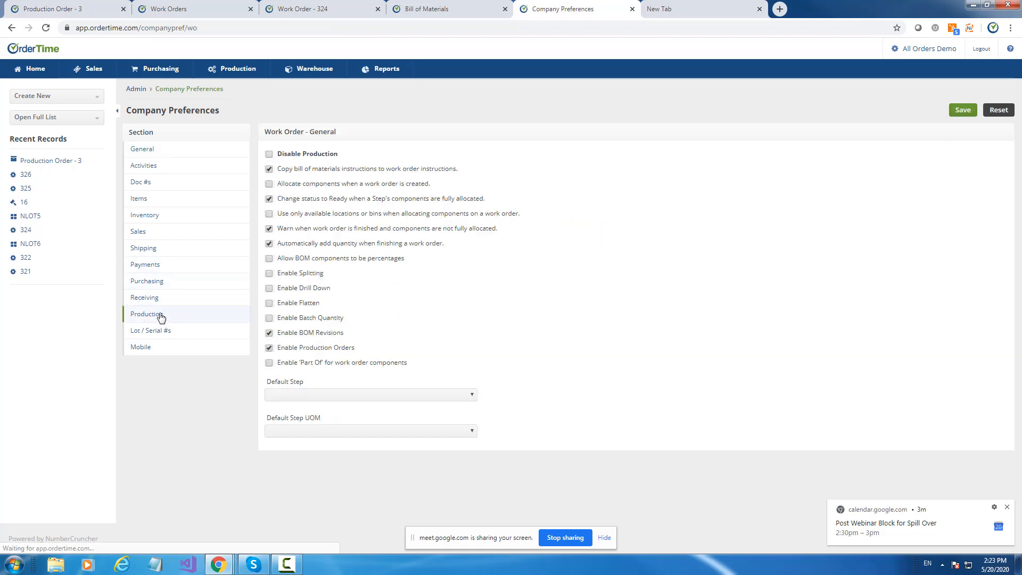
pyautogui.click(270, 274)
pyautogui.click(270, 274)
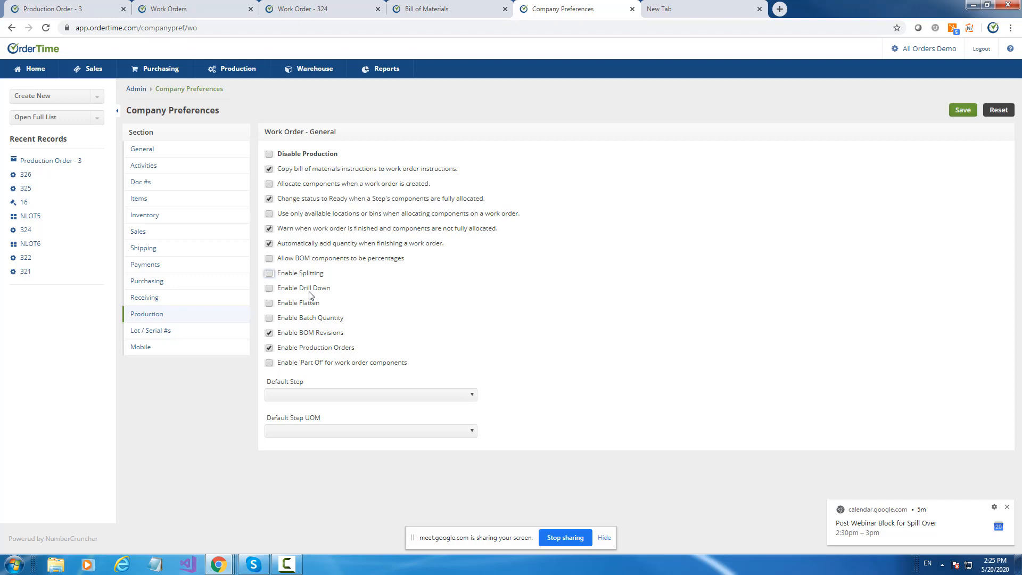
# Leave the company preferences and open the full list of work orders.
pyautogui.click(944, 49)
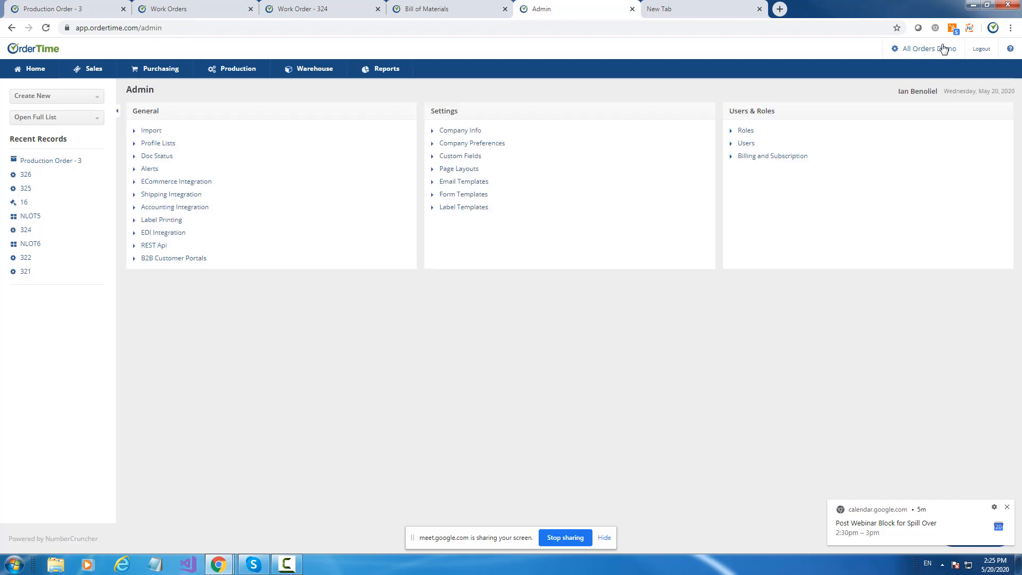
pyautogui.click(100, 120)
pyautogui.scroll(-3, 100, 165)
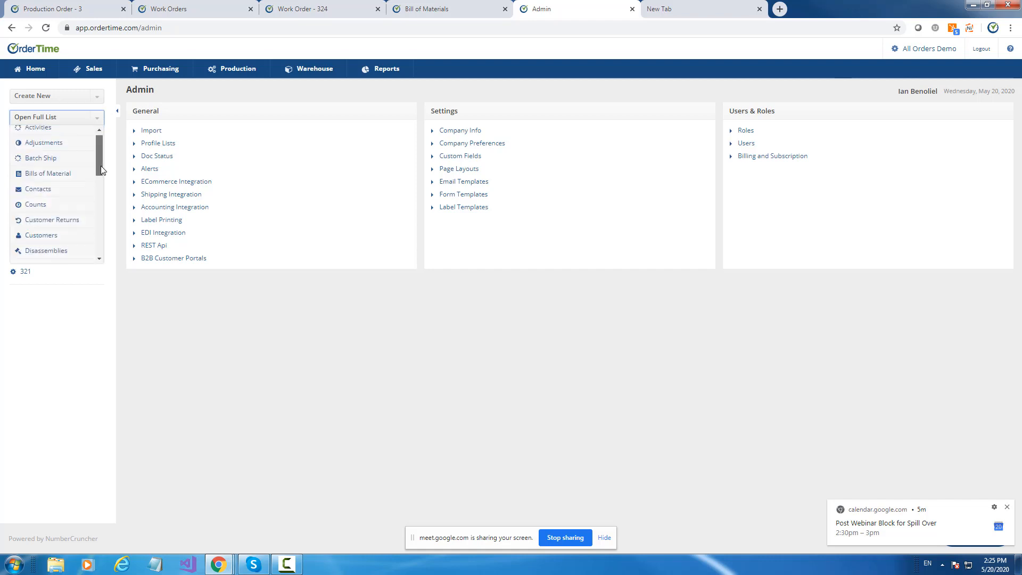
pyautogui.scroll(-6, 101, 203)
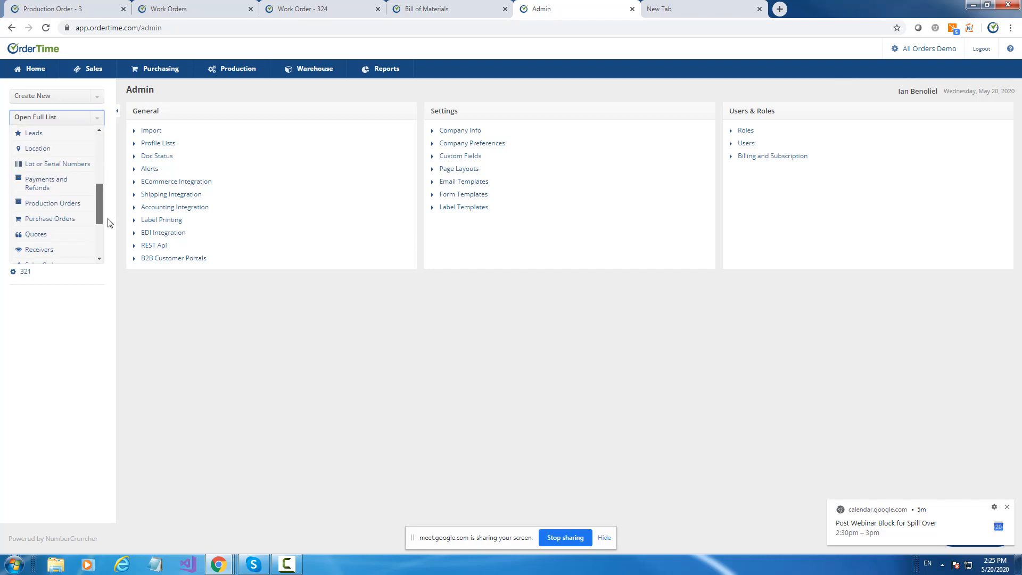
pyautogui.click(44, 256)
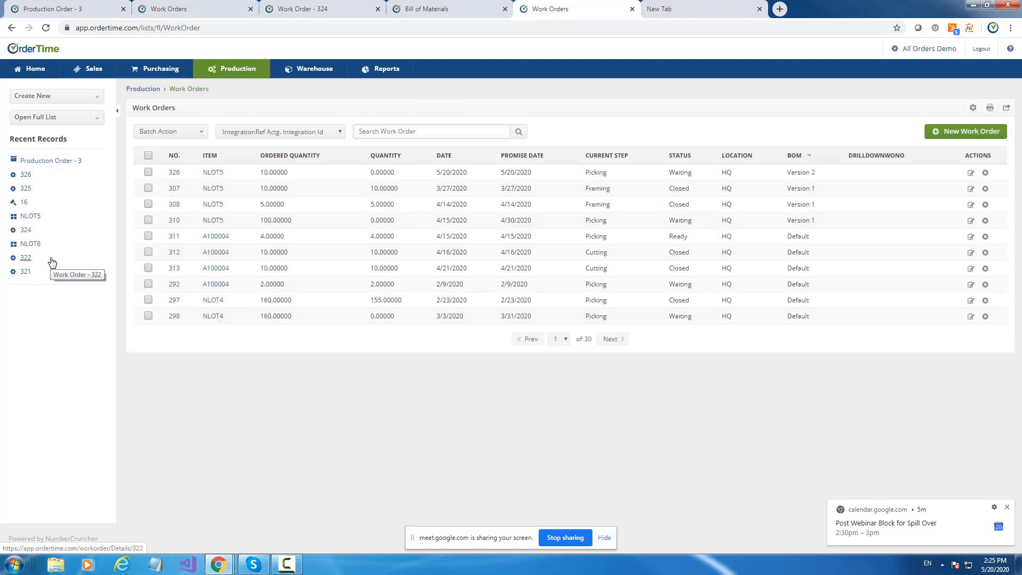
# Sort the work orders by number in both directions, and by promise date with the earliest first.
pyautogui.click(172, 156)
pyautogui.click(173, 157)
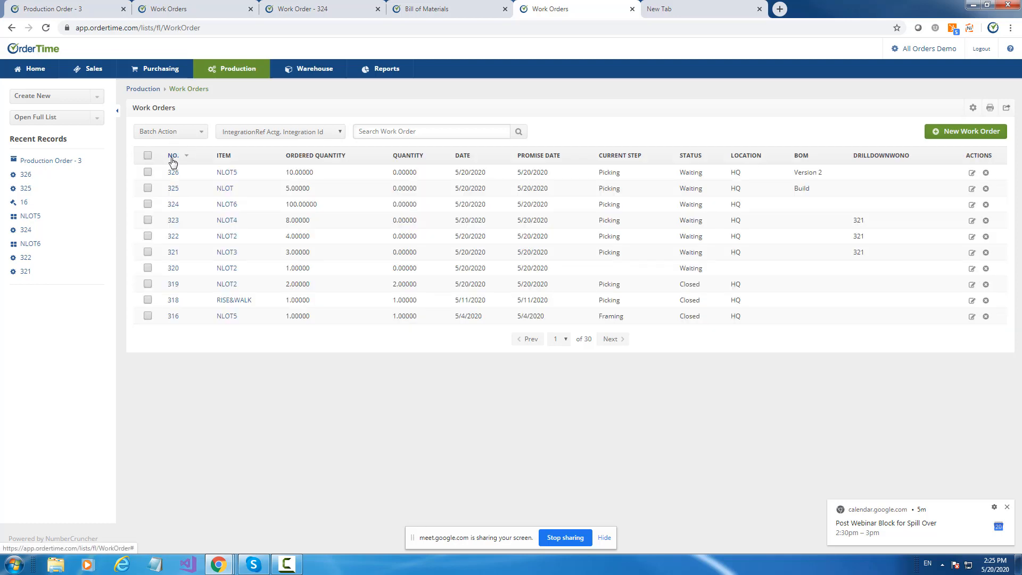
pyautogui.click(172, 157)
pyautogui.click(172, 157)
pyautogui.click(173, 158)
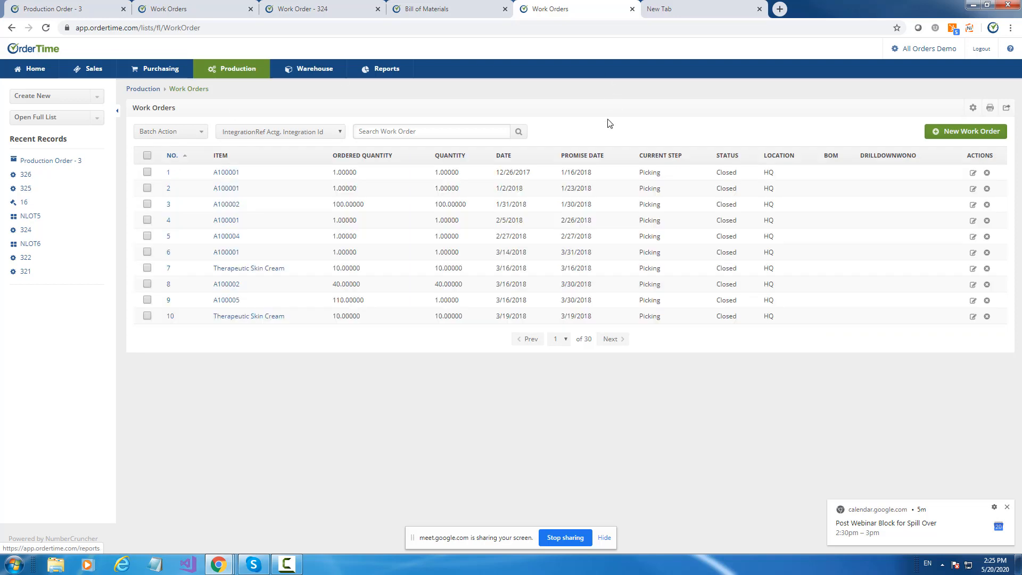
pyautogui.click(583, 158)
pyautogui.click(566, 159)
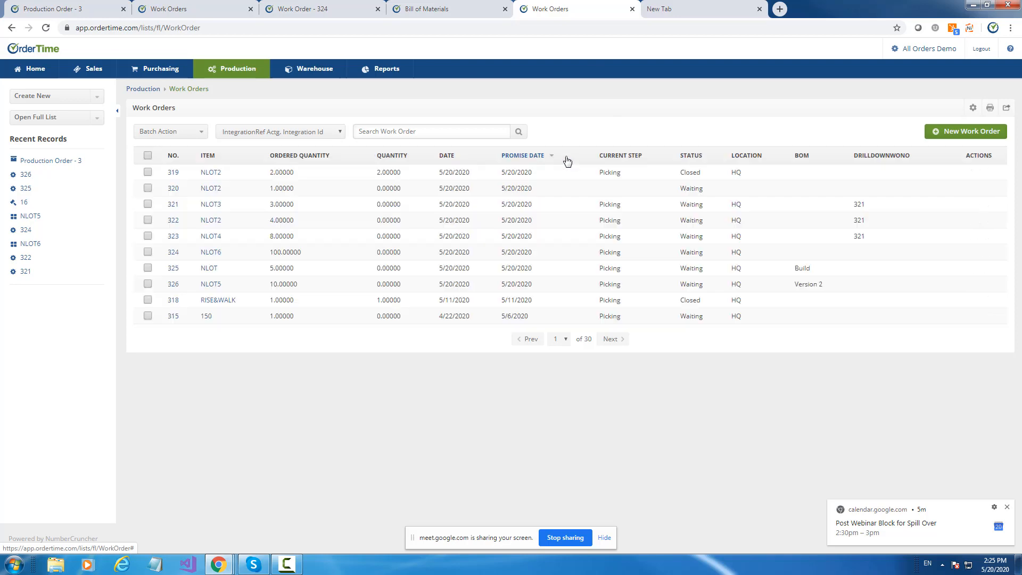
pyautogui.click(535, 158)
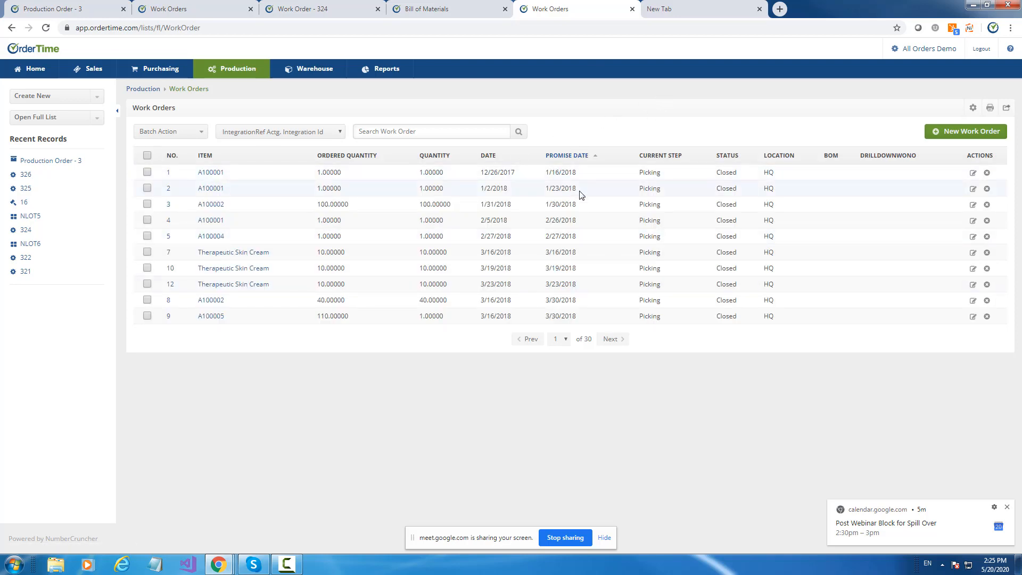
# View the custom fields defined for Items in the admin settings, and return to the work orders list.
pyautogui.click(918, 47)
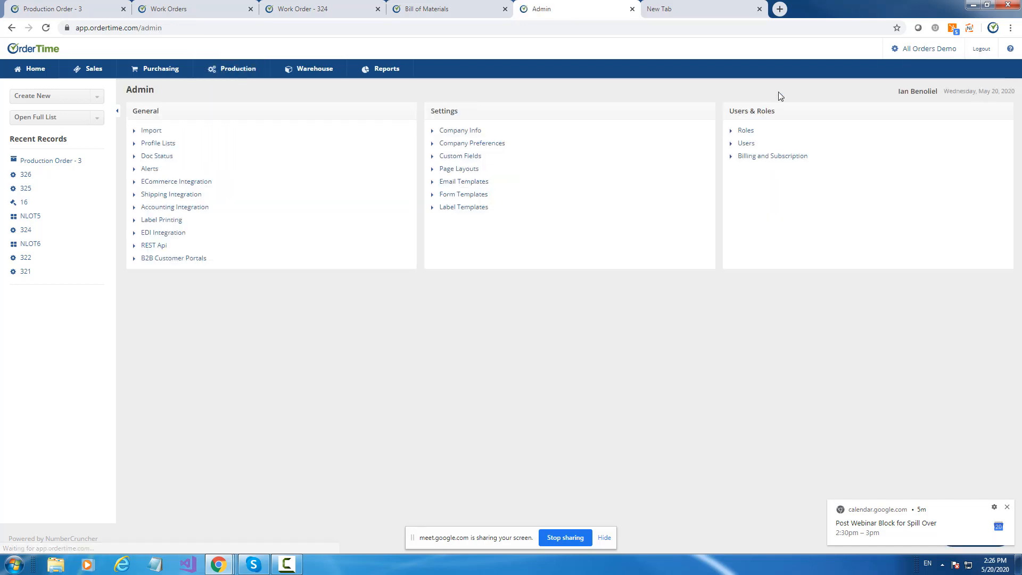
pyautogui.click(446, 158)
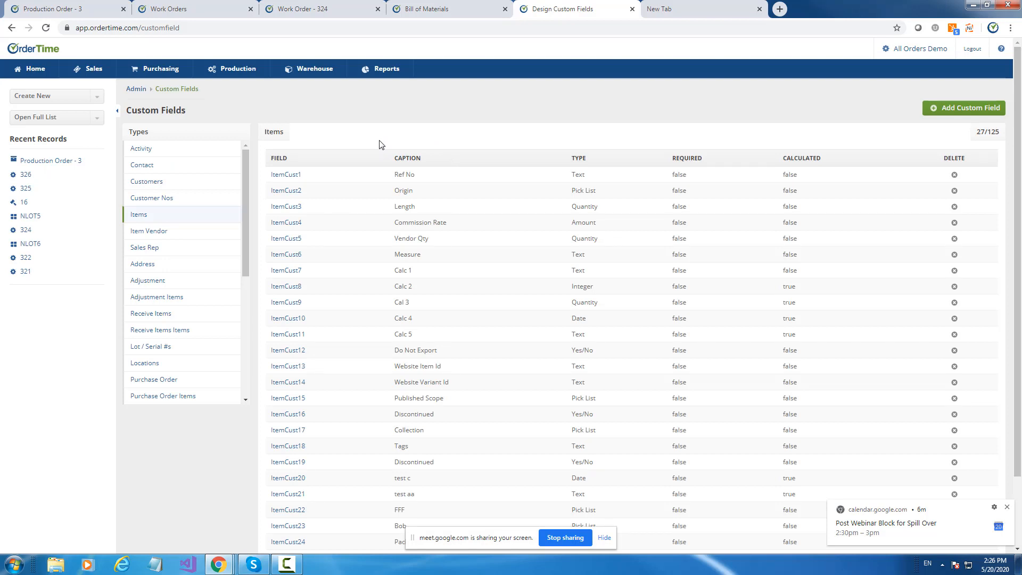
pyautogui.click(12, 27)
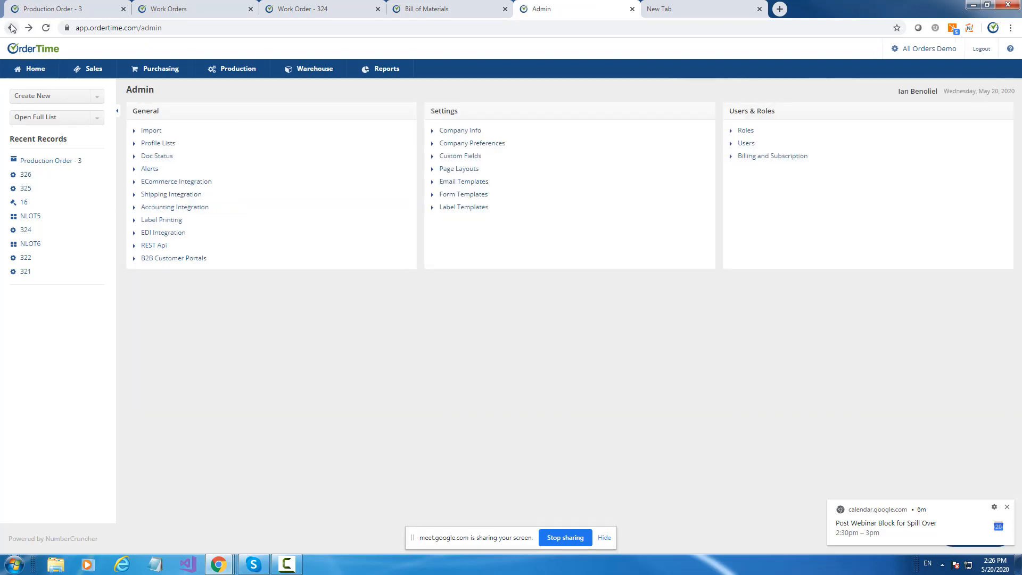
pyautogui.click(12, 27)
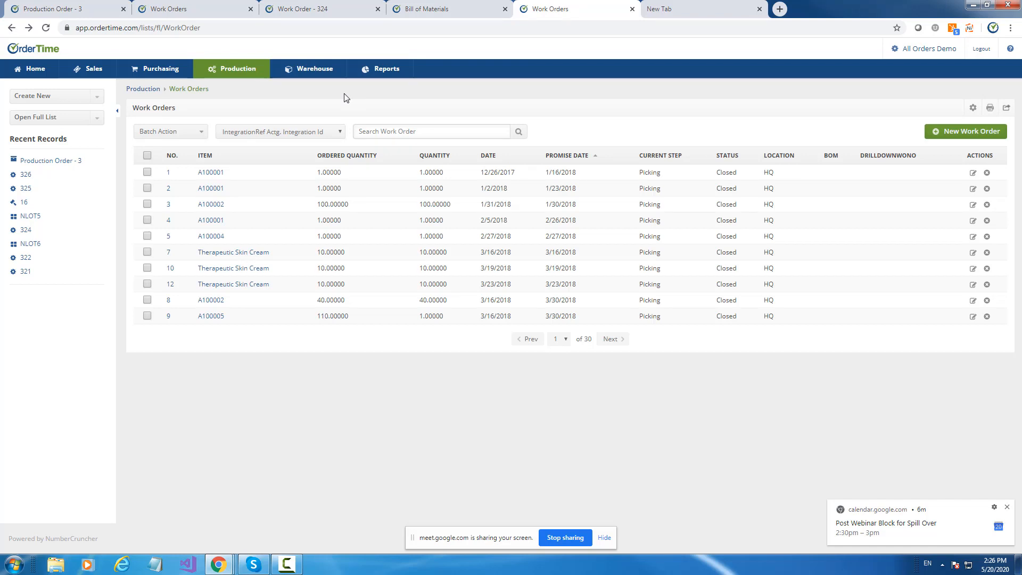
# Sort the work orders by latest promise date, and open the NLOT5 item's bill of materials.
pyautogui.click(564, 155)
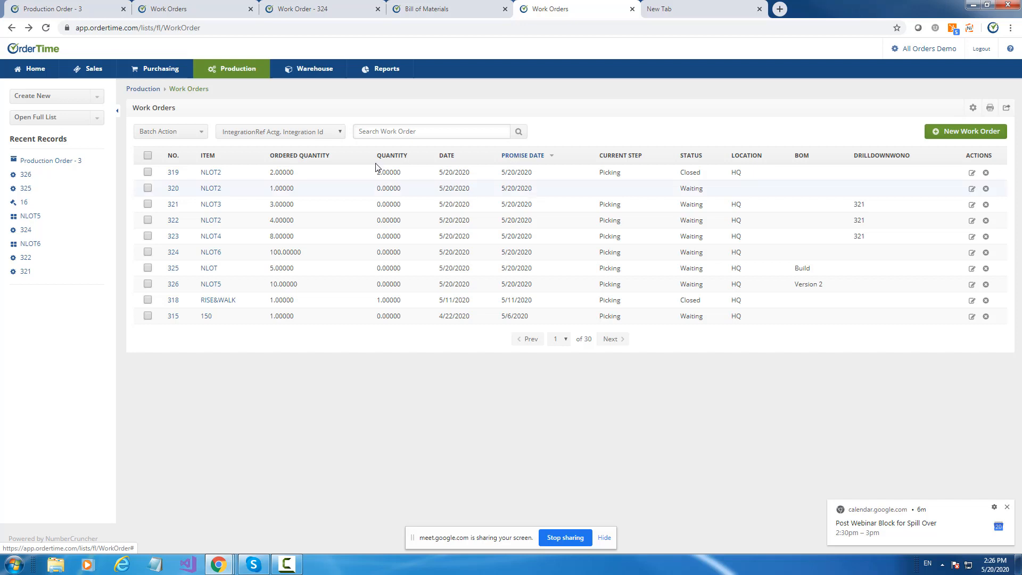
pyautogui.click(31, 216)
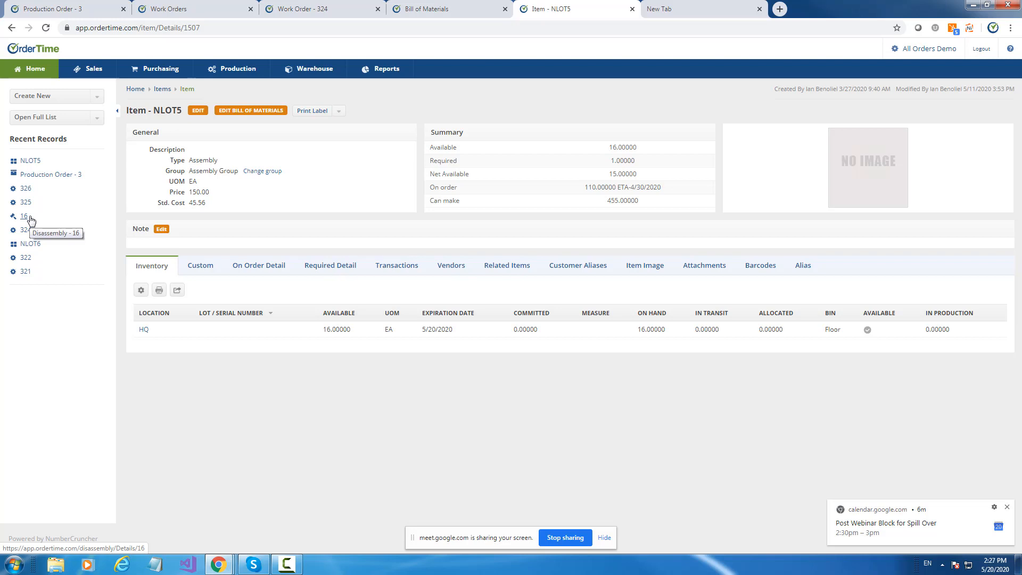
pyautogui.click(240, 112)
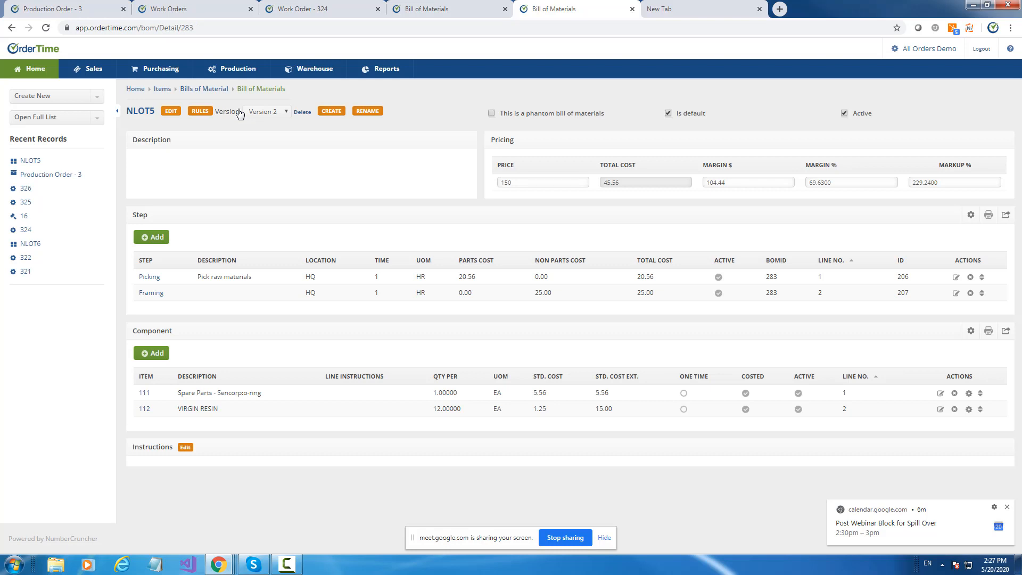
# Turn on Enable Batch Quantity in the Production company preferences and save.
pyautogui.click(922, 52)
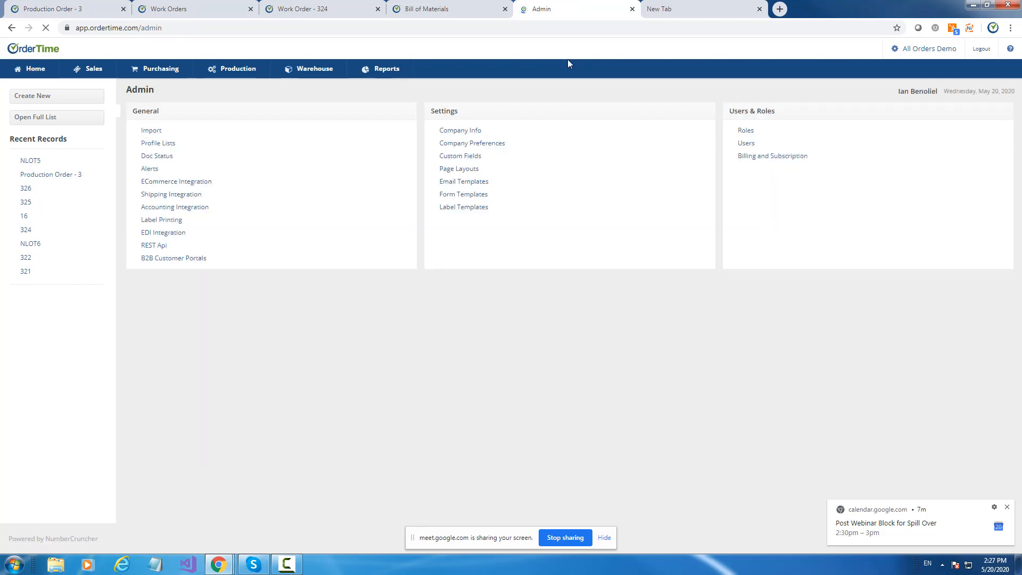
pyautogui.click(475, 144)
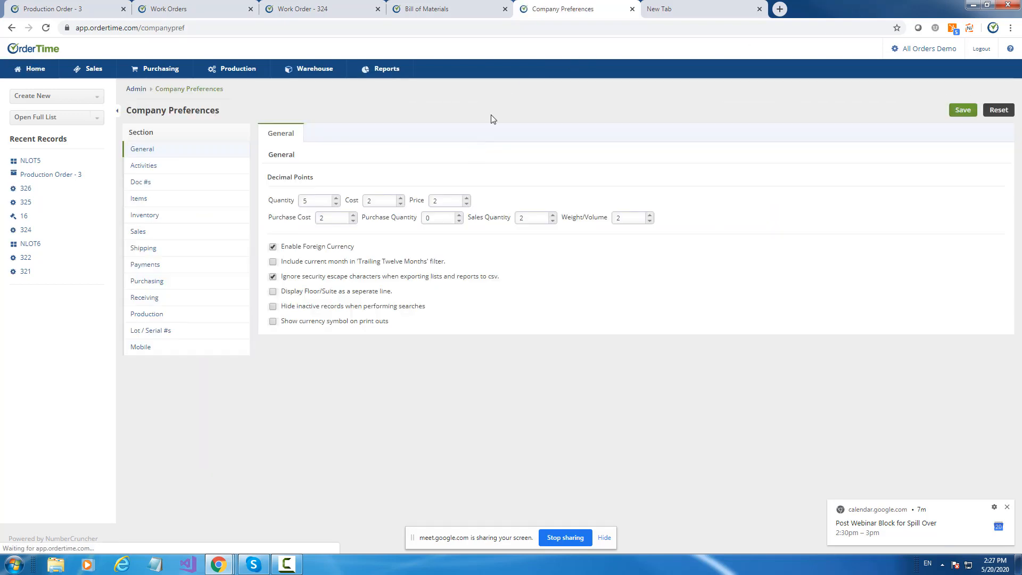
pyautogui.click(165, 316)
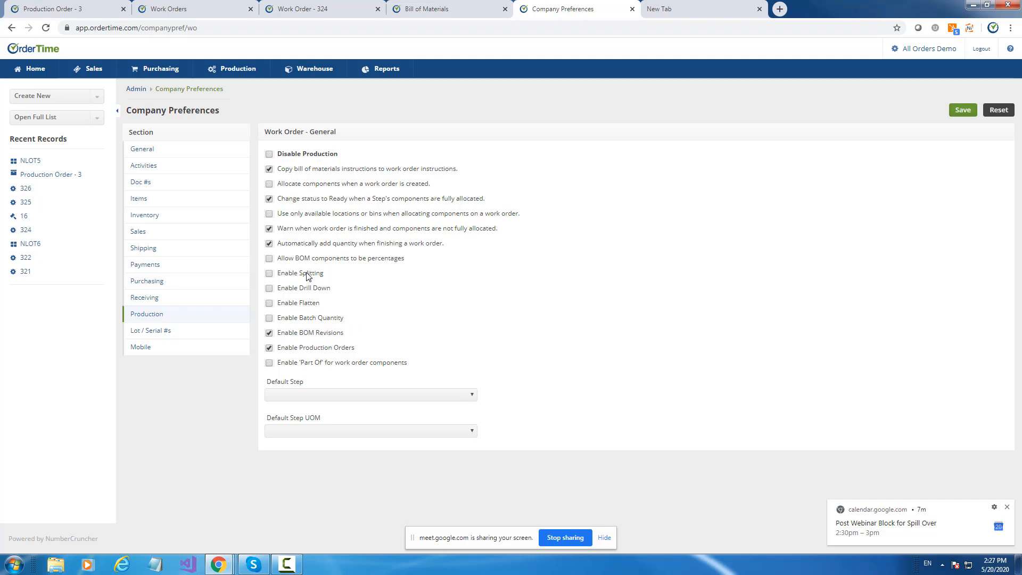
pyautogui.click(269, 319)
pyautogui.click(970, 110)
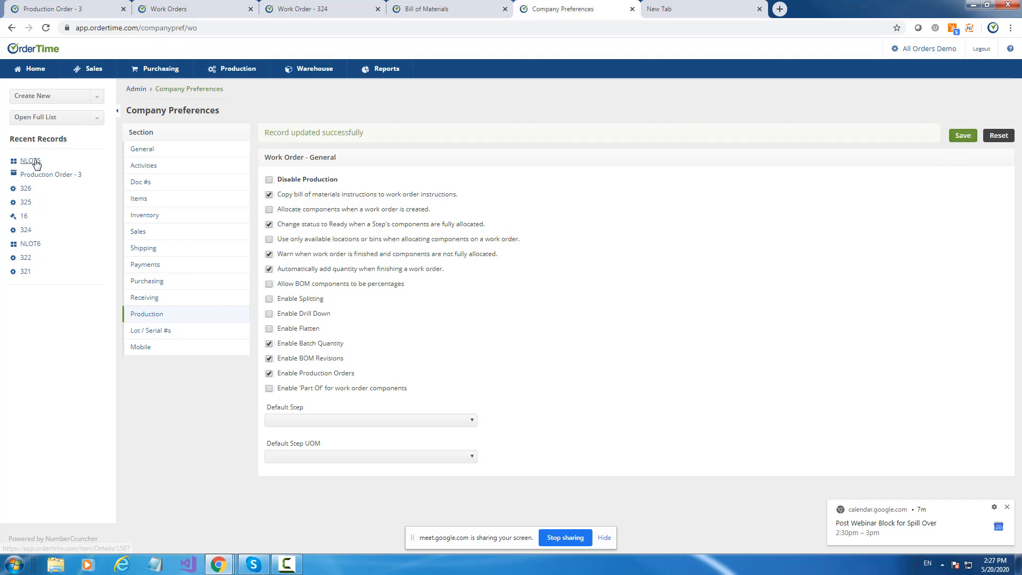
# Sort the full list of bills of material by creation date, newest first, and open the NLOT6 bill of materials.
pyautogui.click(47, 122)
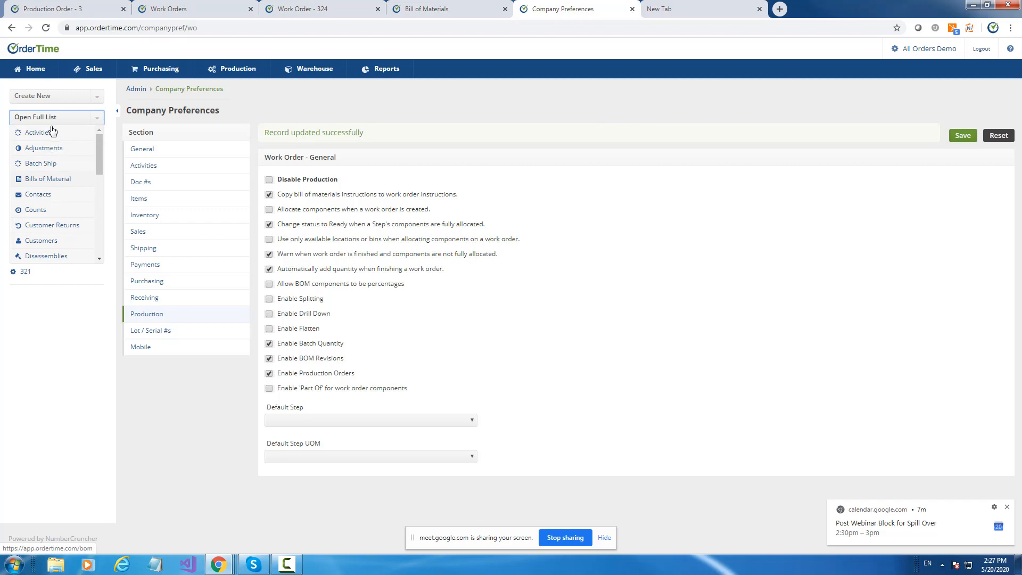
pyautogui.click(51, 180)
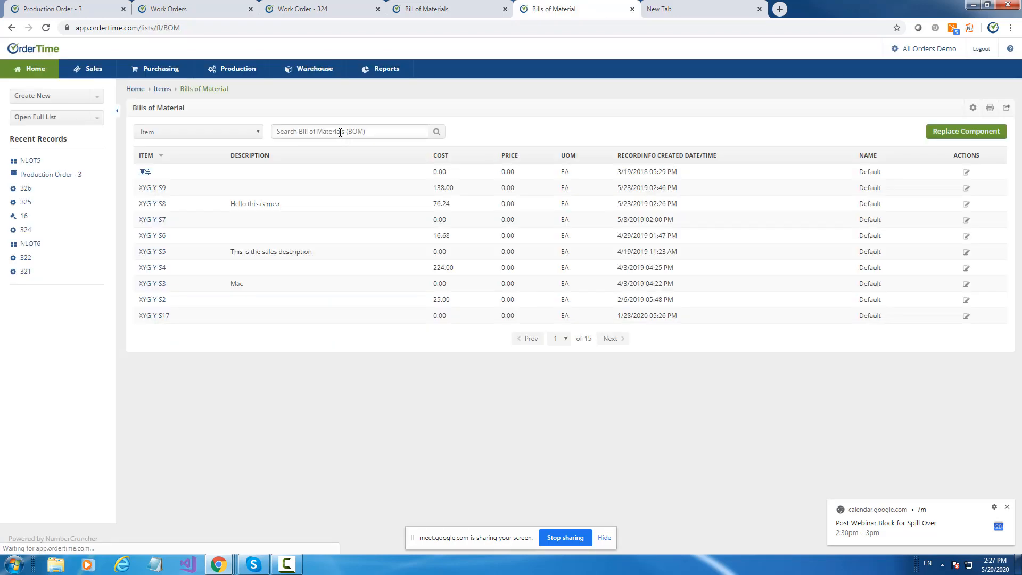
pyautogui.click(151, 155)
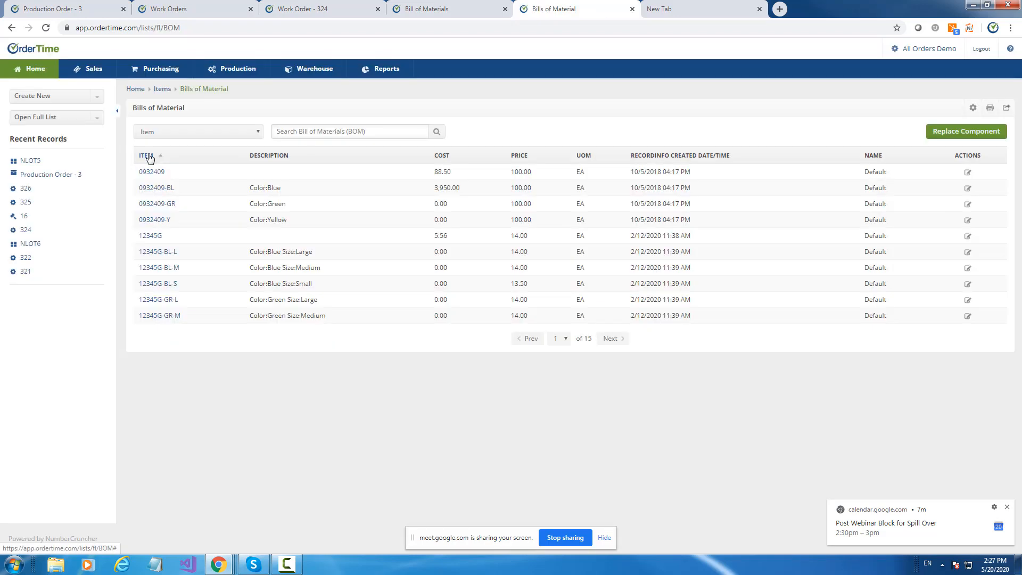
pyautogui.click(676, 158)
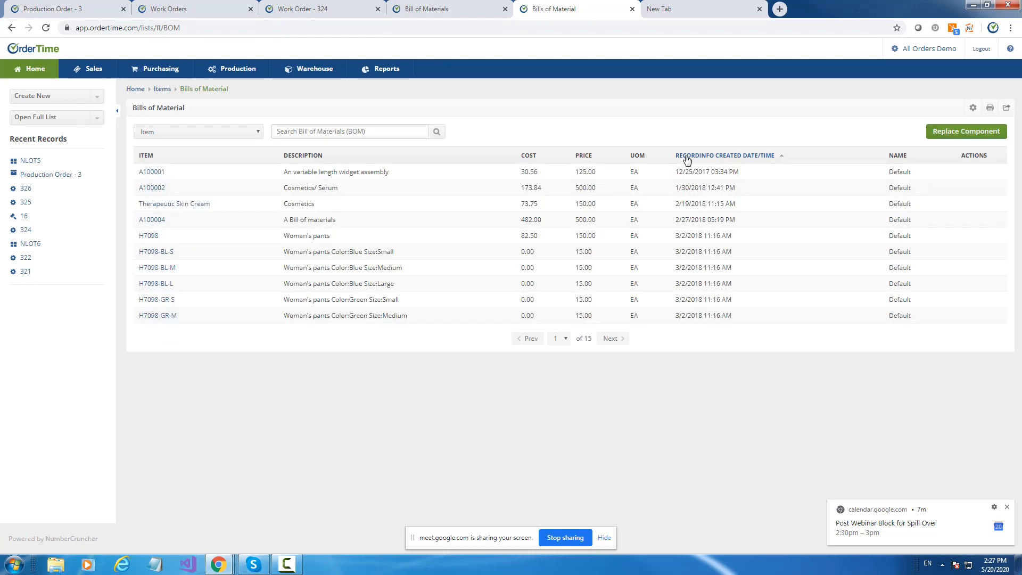
pyautogui.click(697, 157)
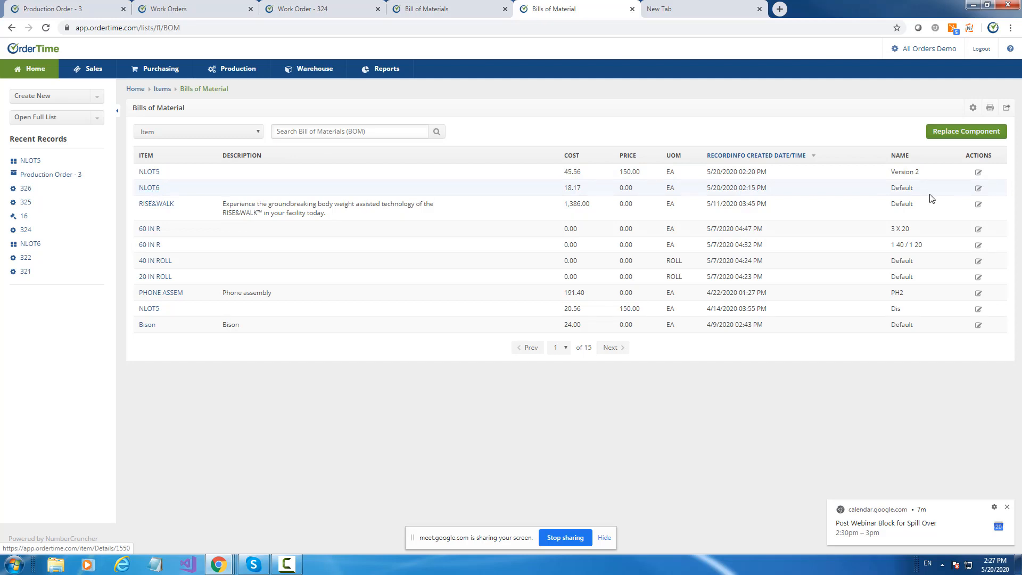
pyautogui.click(978, 190)
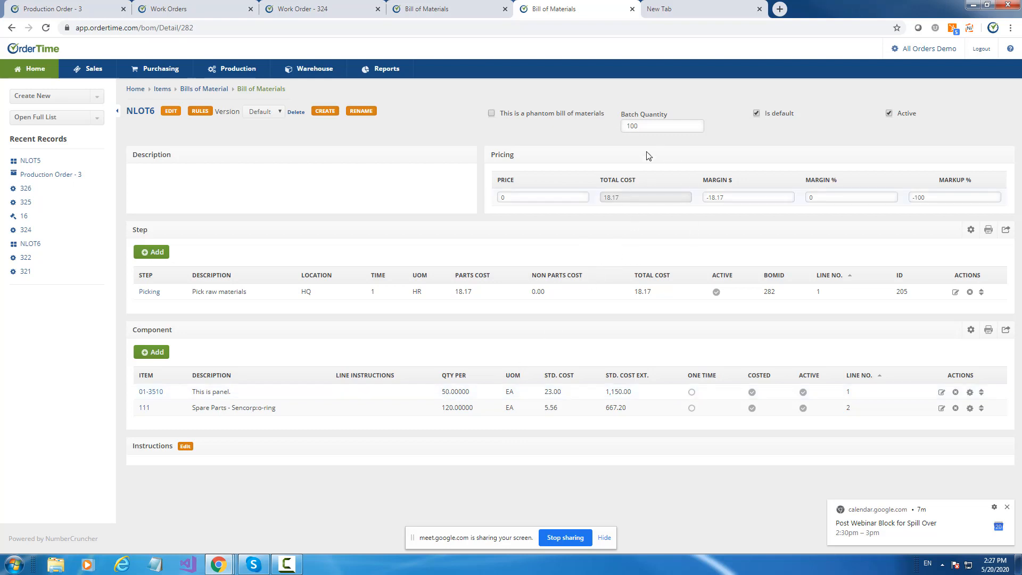
# Set the NLOT6 bill's batch quantity to 1000, check its effect on the total cost, and set it back to 100.
pyautogui.click(657, 122)
pyautogui.click(611, 196)
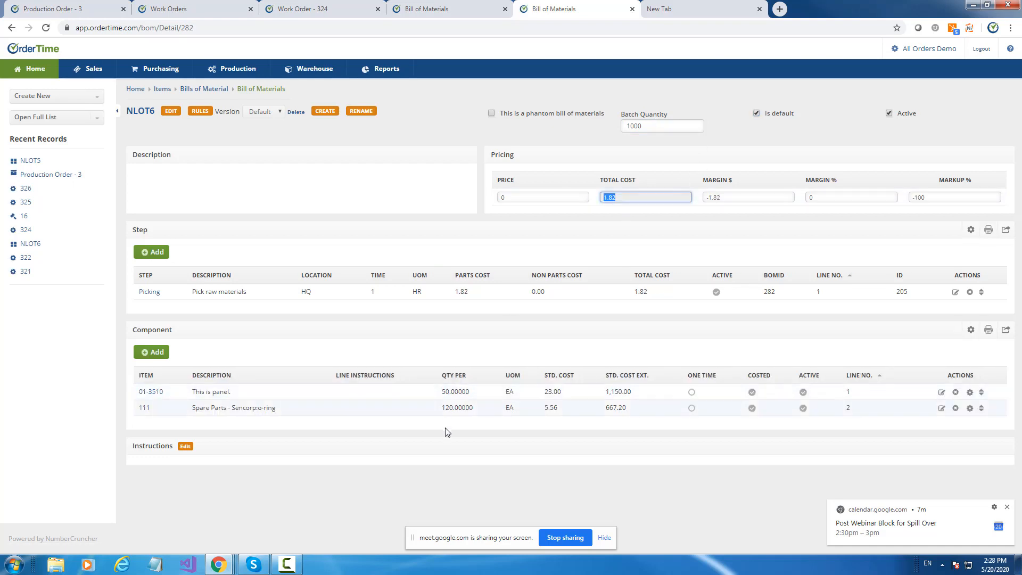
pyautogui.click(655, 166)
pyautogui.click(655, 125)
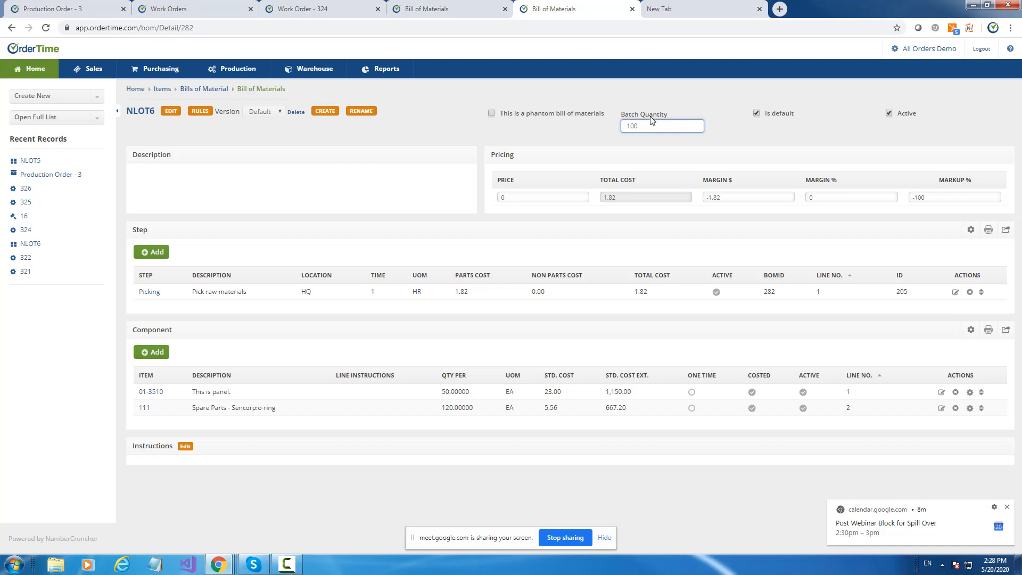
pyautogui.press('Return')
pyautogui.click(662, 126)
# Open the Soap production order dated 5/20/2020 from the production orders list.
pyautogui.click(32, 117)
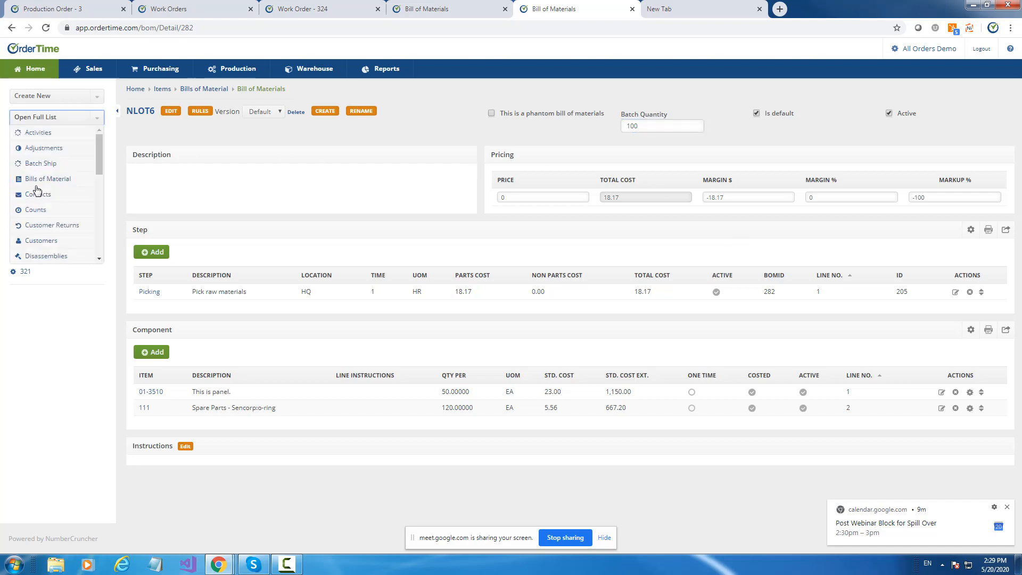
pyautogui.scroll(-5, 38, 191)
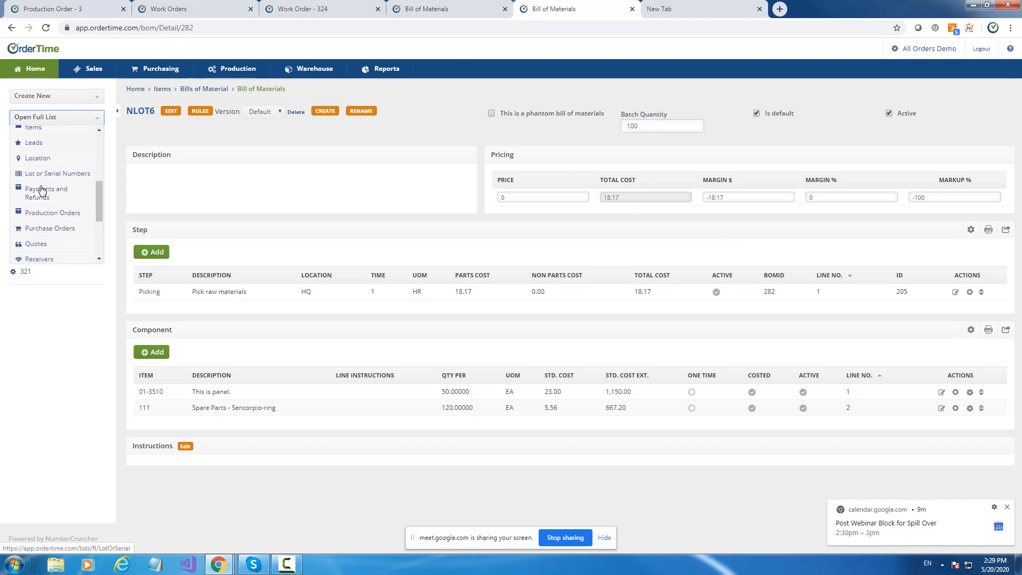
pyautogui.click(51, 213)
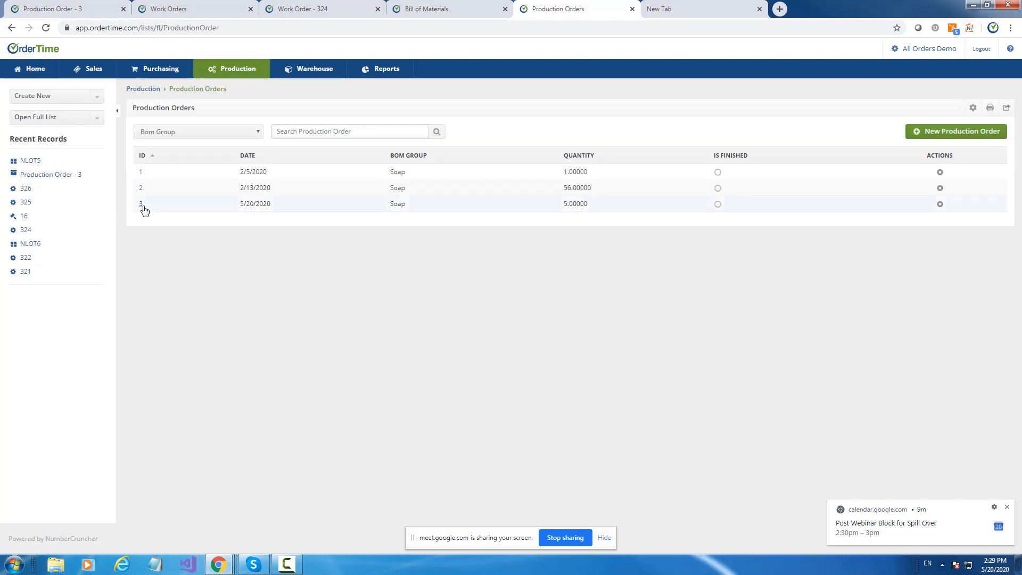
pyautogui.click(142, 207)
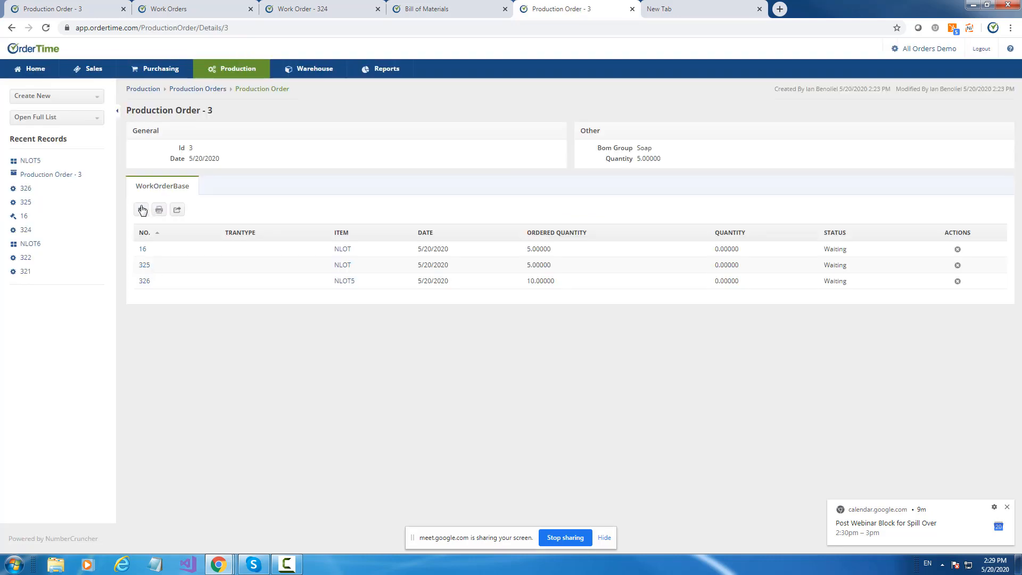
# Browse the available columns for the production order's work order list, and close the list options without saving.
pyautogui.click(141, 209)
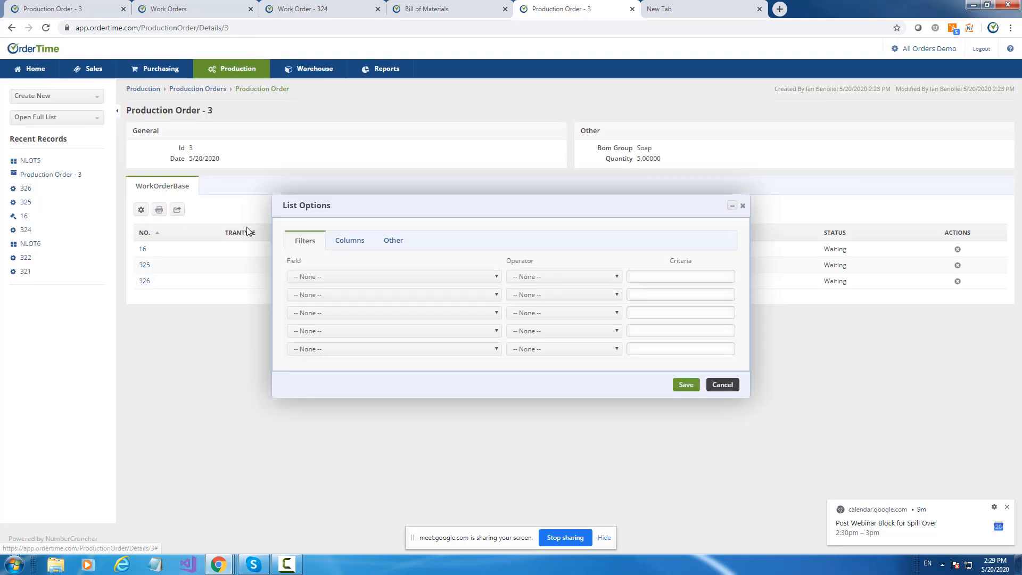
pyautogui.click(341, 241)
pyautogui.scroll(-5, 463, 374)
pyautogui.scroll(-10, 463, 374)
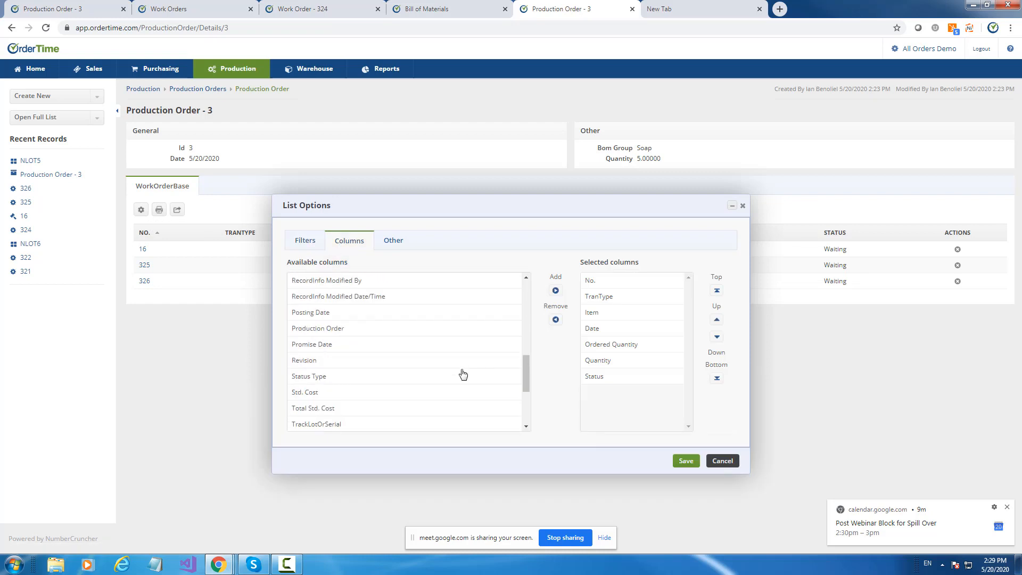
pyautogui.click(722, 461)
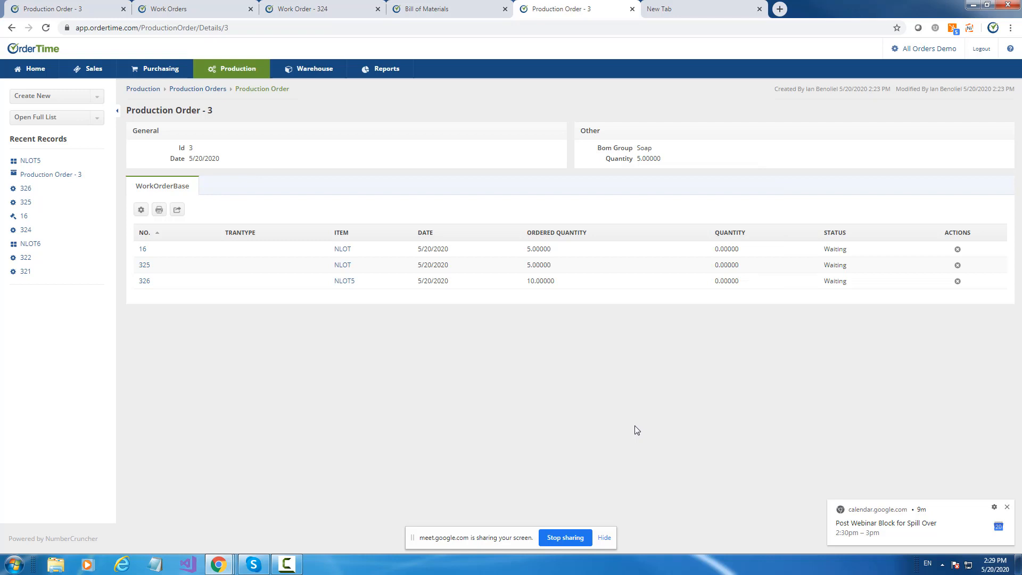
# Add the Id column to the production order's work order list and save the list options.
pyautogui.click(141, 209)
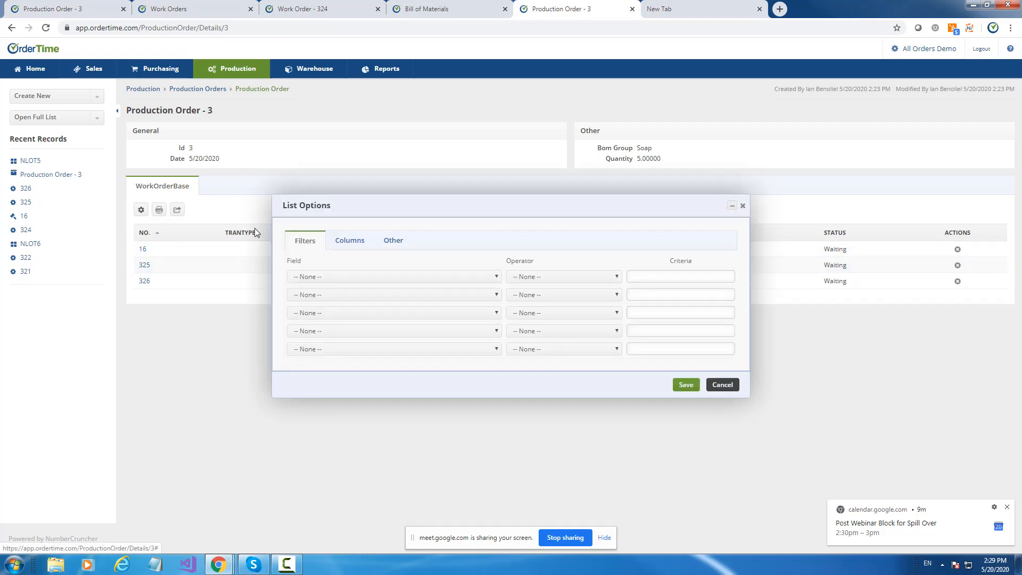
pyautogui.click(350, 240)
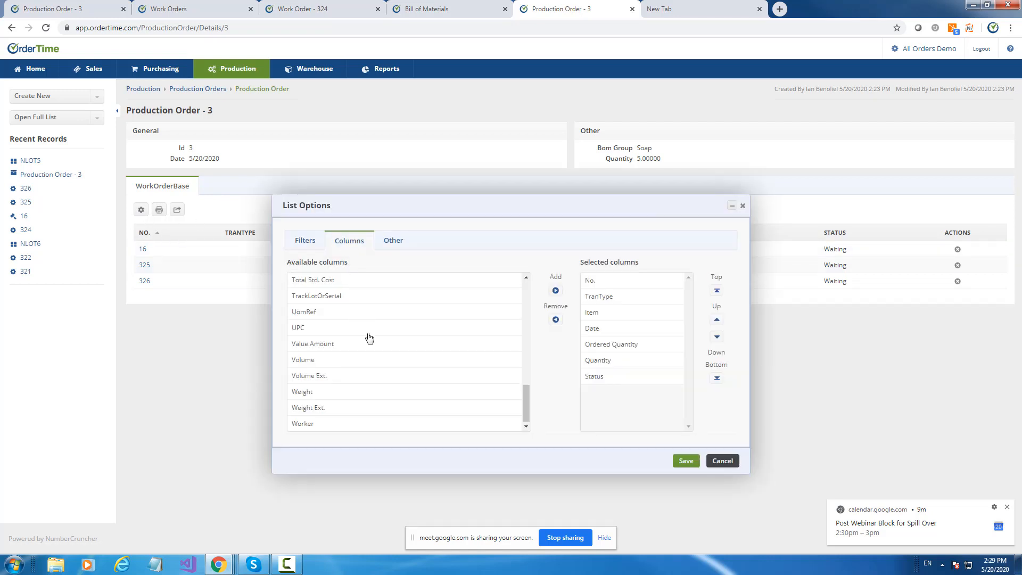
pyautogui.scroll(10, 368, 338)
pyautogui.click(306, 344)
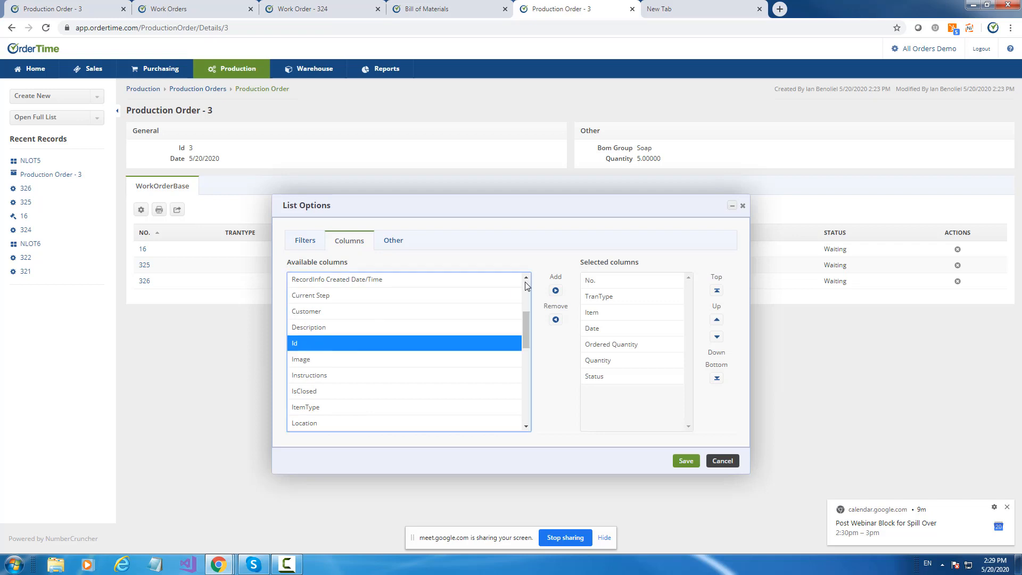
pyautogui.click(555, 291)
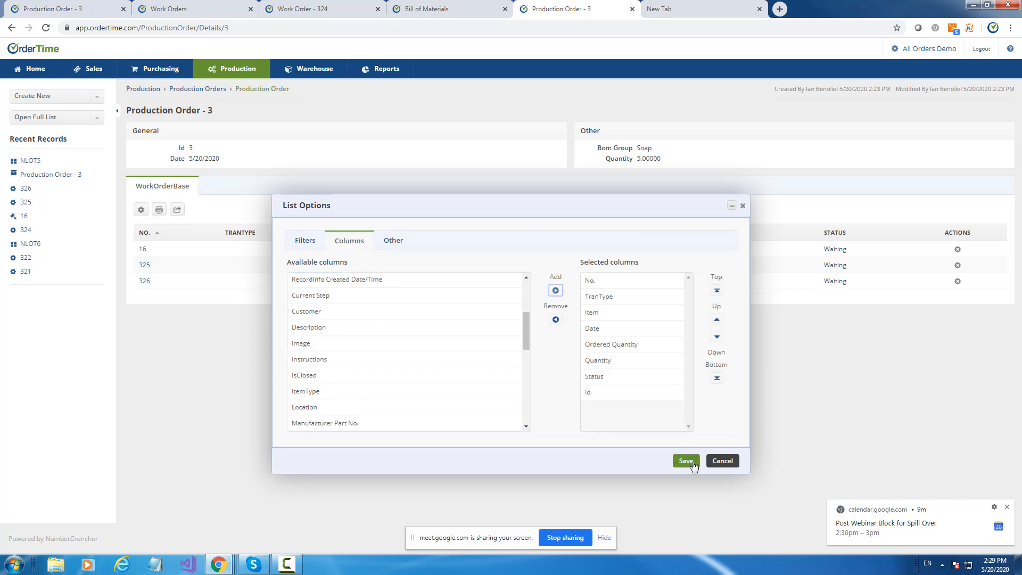
pyautogui.click(691, 461)
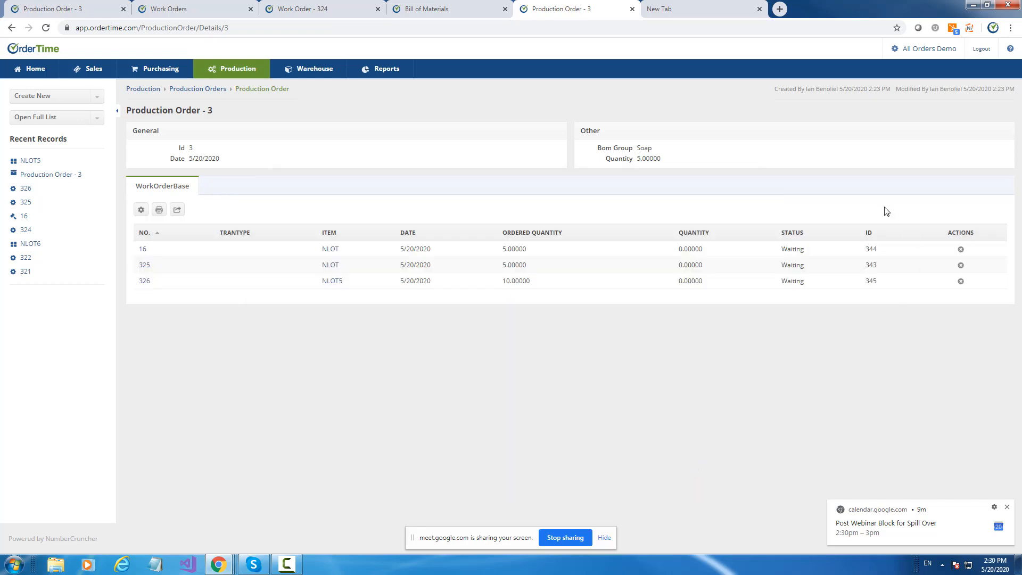
# Sort the production order's work orders by Id in ascending order and open the first NLOT work order.
pyautogui.click(870, 235)
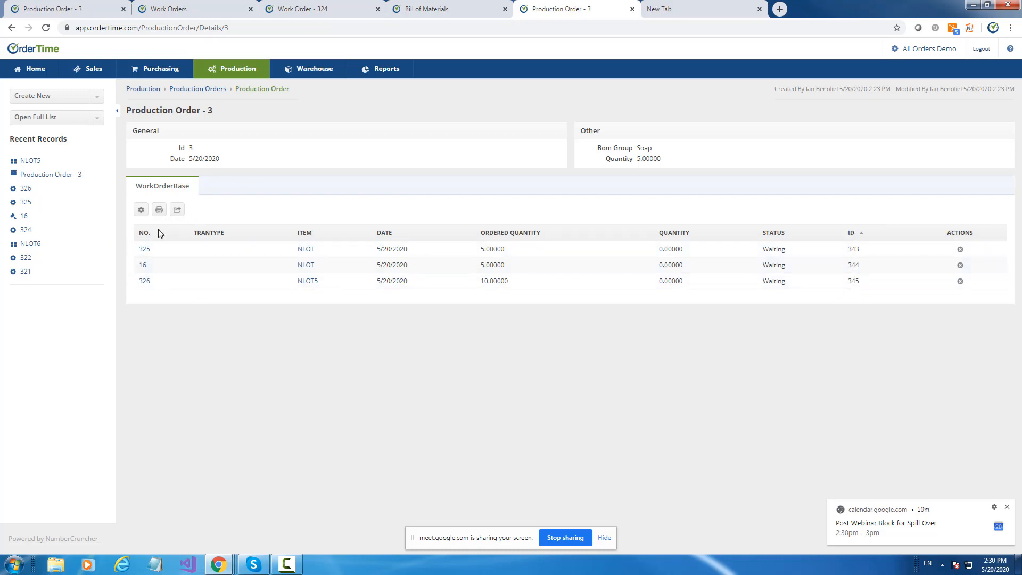
pyautogui.click(145, 249)
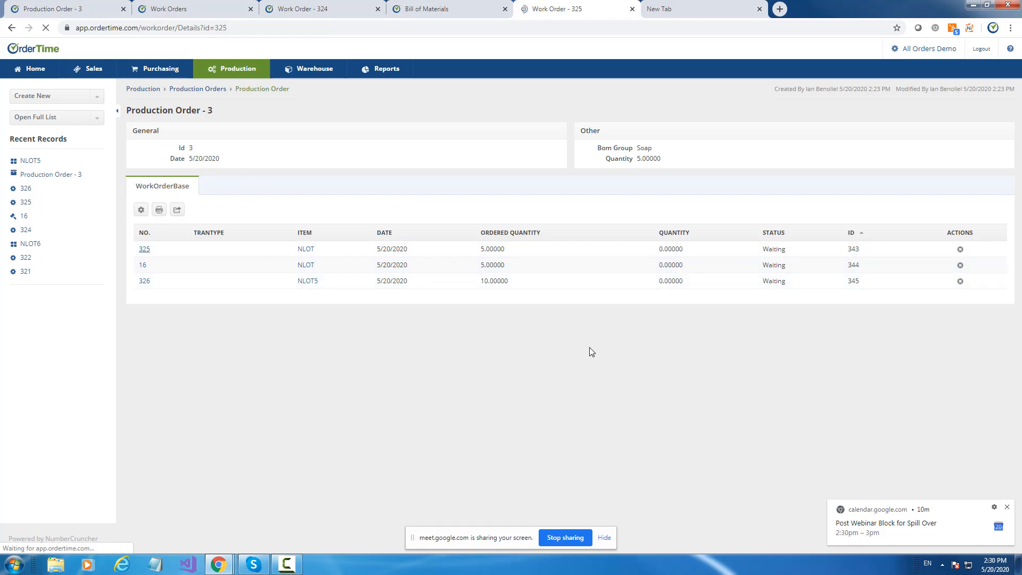
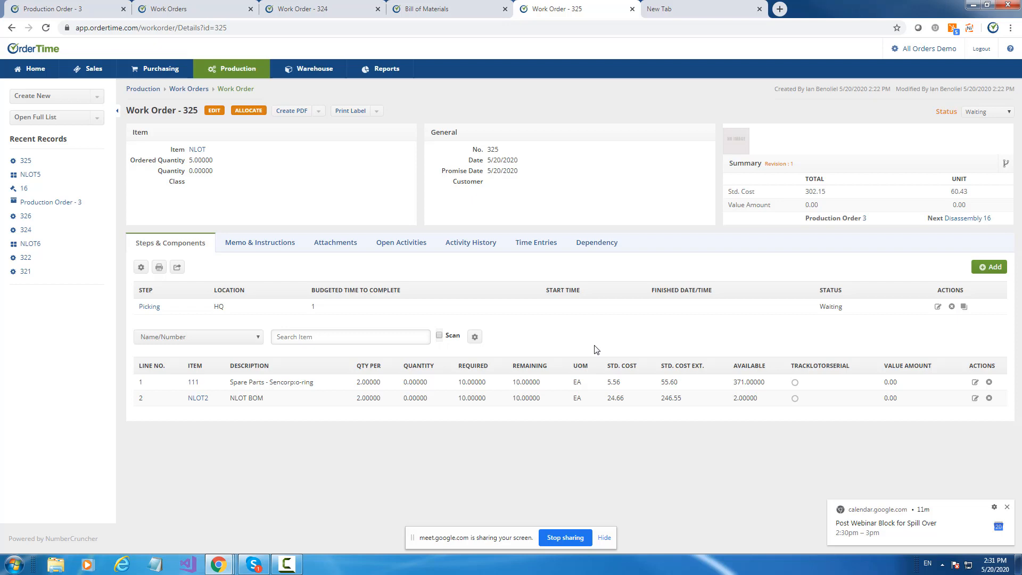
# View the purchasing Reorder Analysis list, and reopen the first NLOT work order from the Soap production order.
pyautogui.click(172, 78)
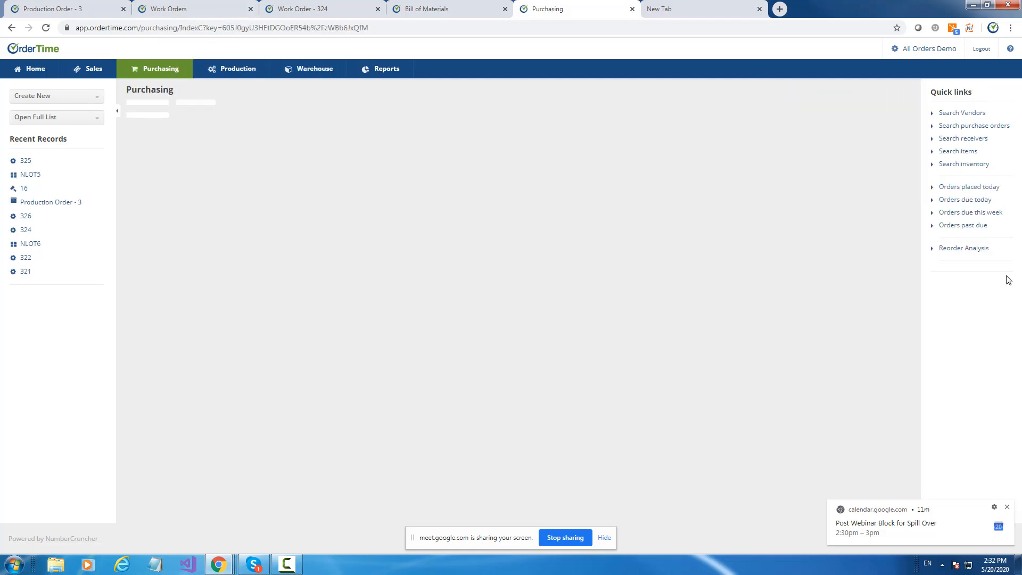
pyautogui.click(968, 249)
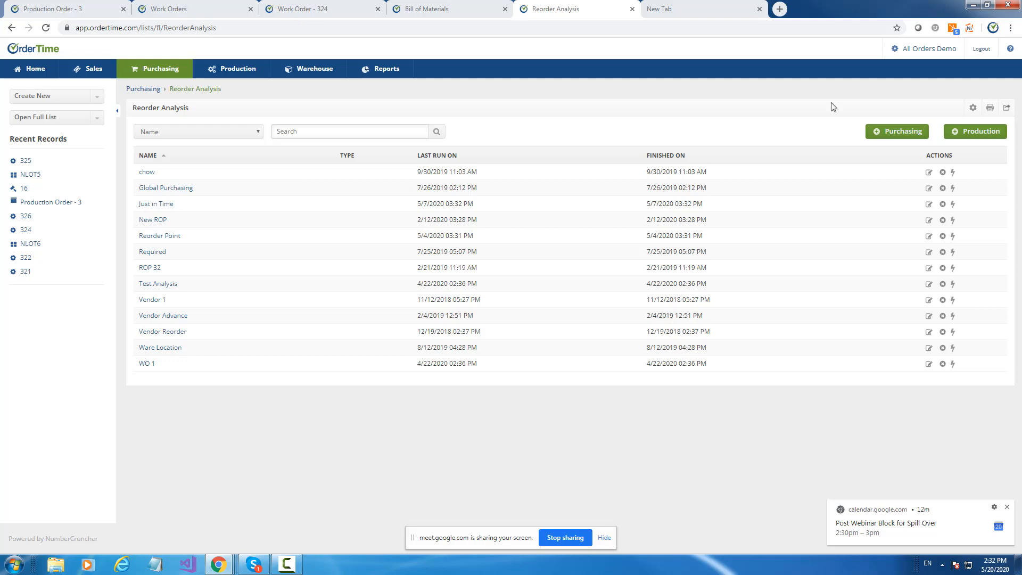
pyautogui.click(58, 206)
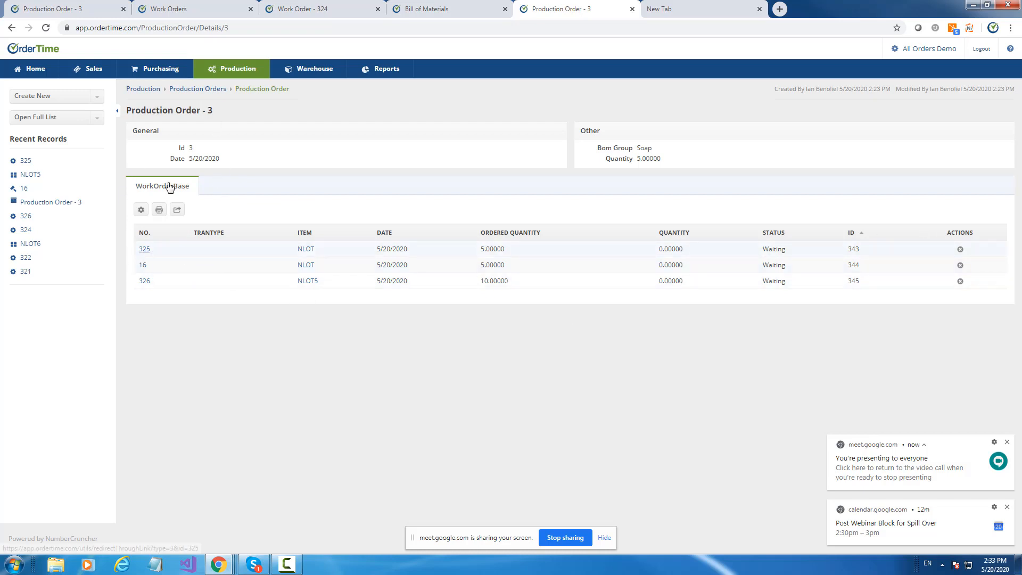
pyautogui.click(144, 250)
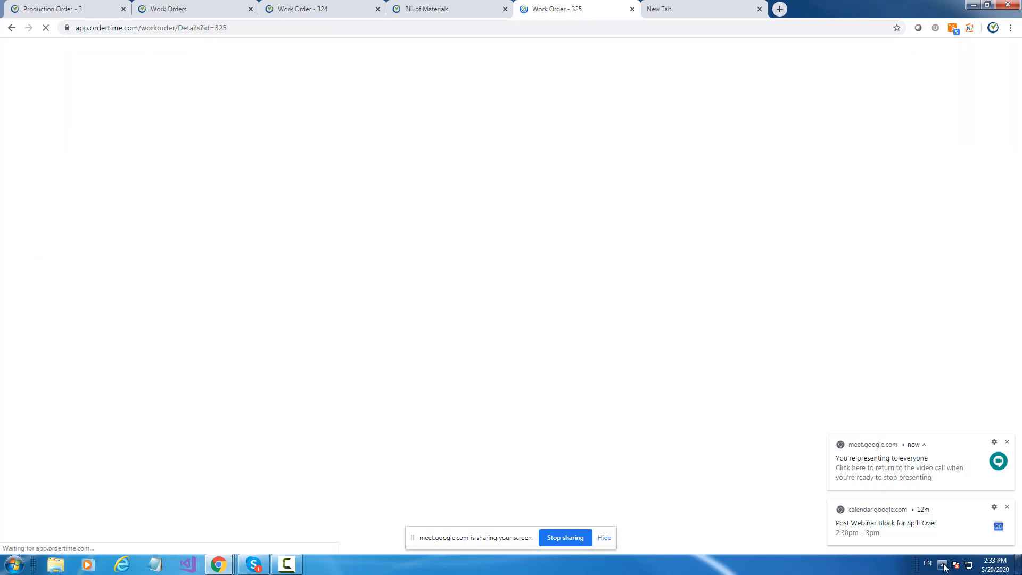
# Check the system's speaker volume and close the volume control.
pyautogui.click(942, 564)
pyautogui.click(967, 493)
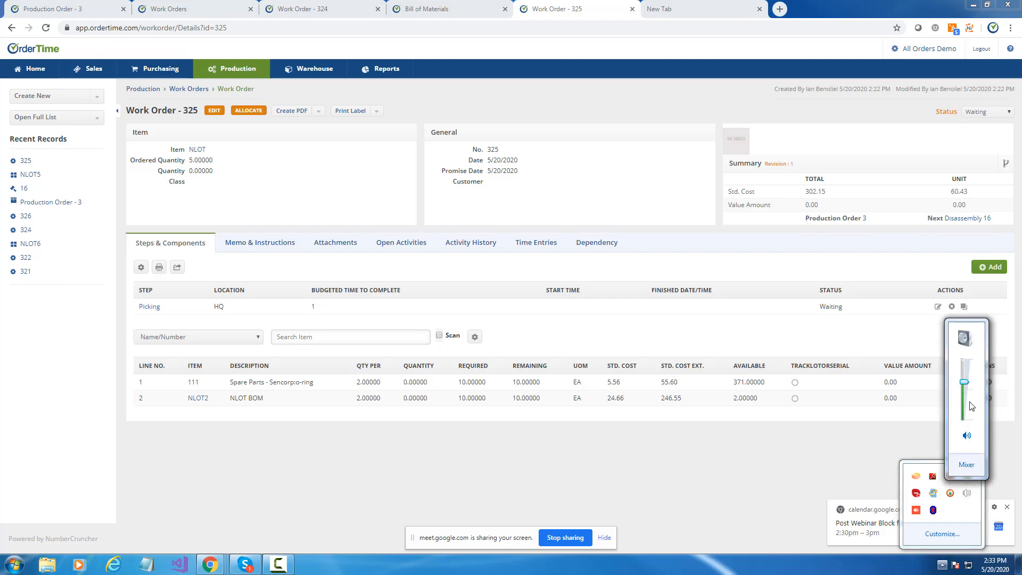
pyautogui.click(763, 104)
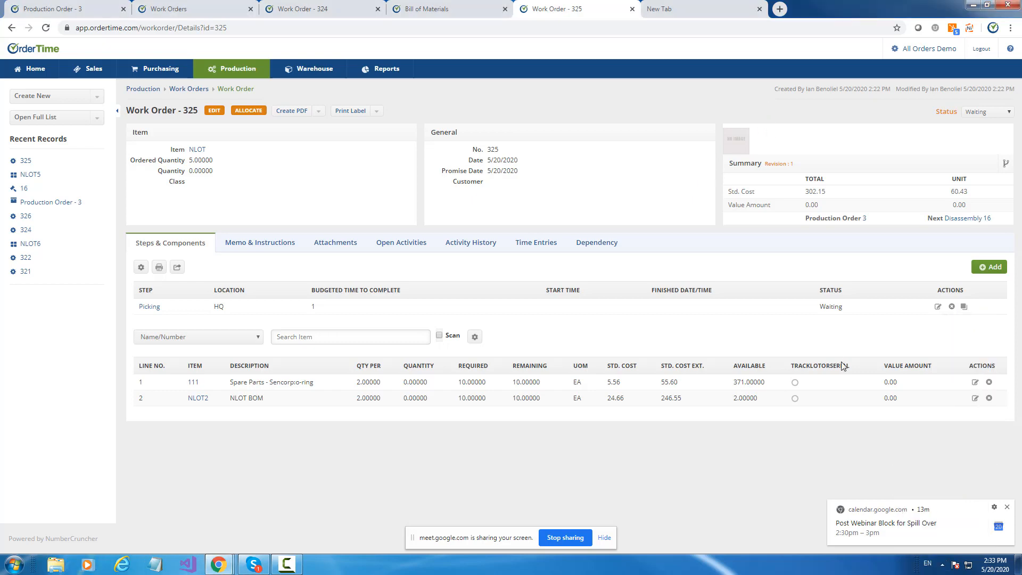
# Start a new sales order for the customer A BEAUTIFUL MESS BOUTIQUE.
pyautogui.click(12, 27)
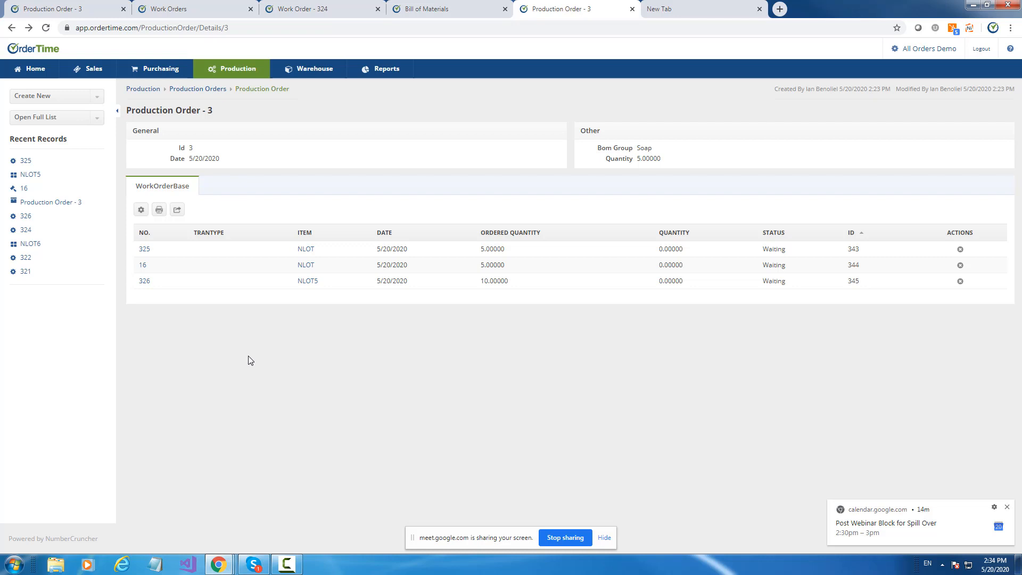
pyautogui.click(47, 99)
pyautogui.scroll(-5, 43, 181)
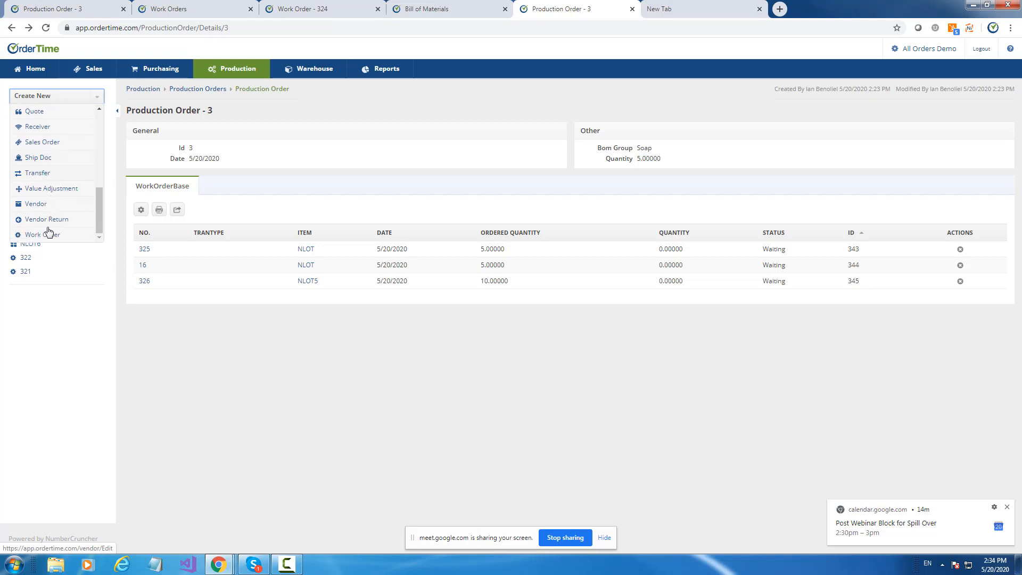
pyautogui.click(50, 144)
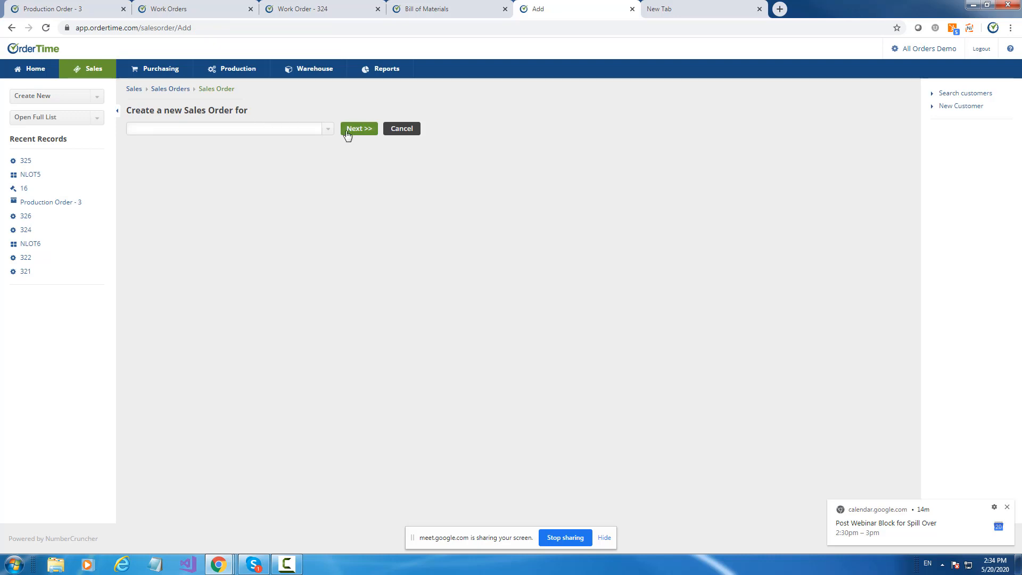
pyautogui.click(327, 131)
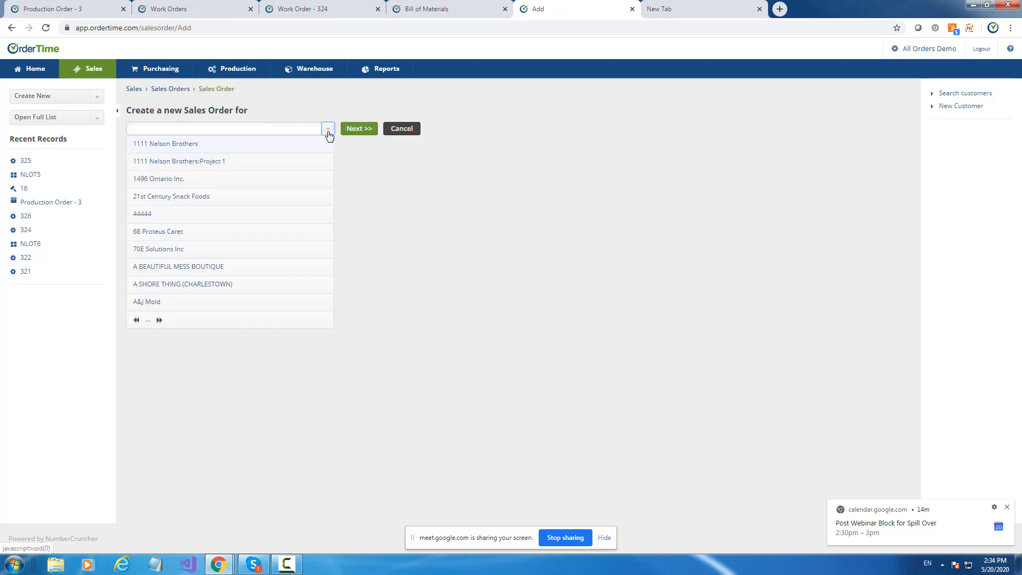
pyautogui.click(177, 266)
pyautogui.click(362, 130)
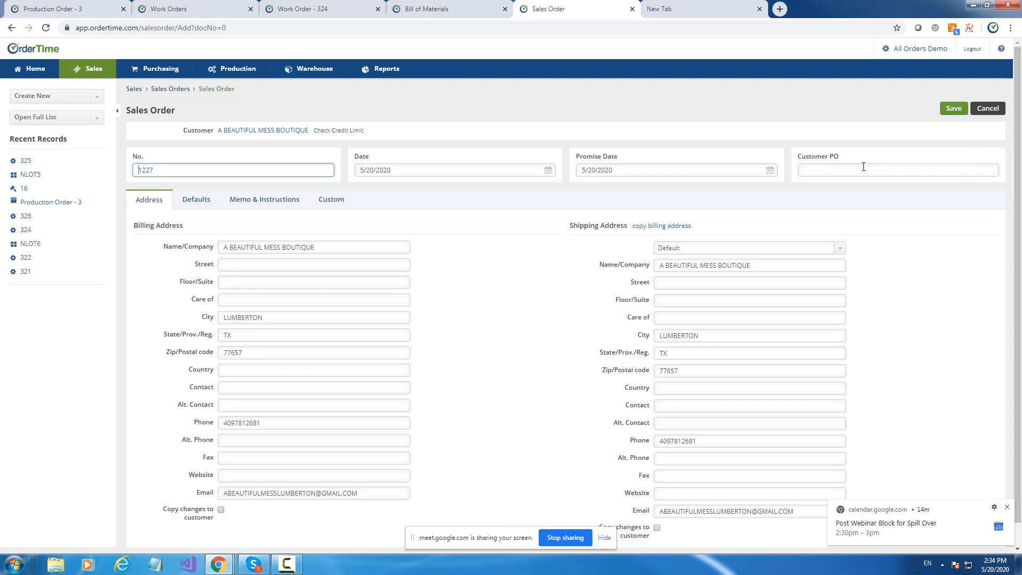
# Enter the customer's PO number, check the order's default settings, and save the sales order.
pyautogui.click(853, 169)
pyautogui.write('43241234')
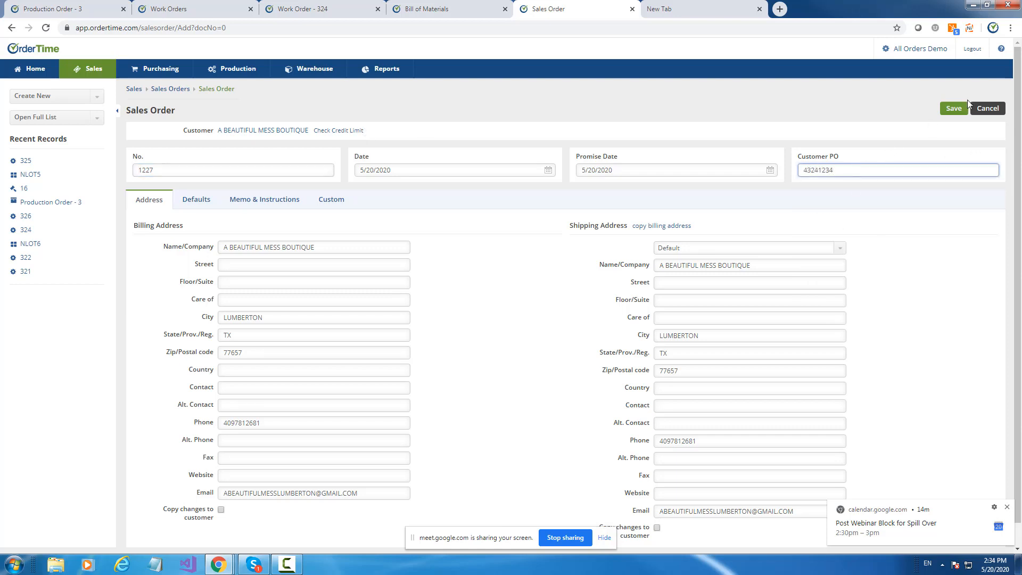
pyautogui.click(193, 199)
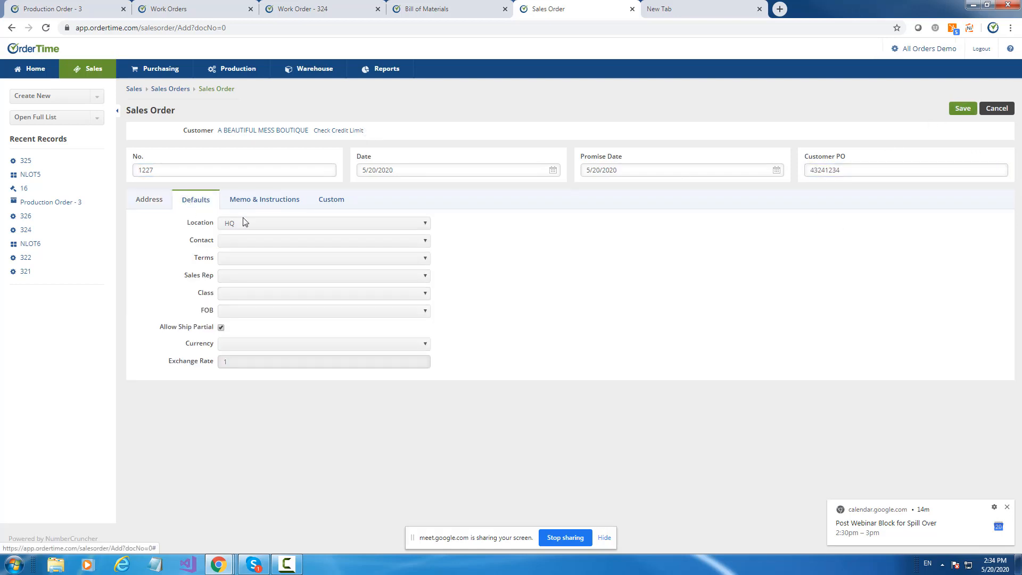
pyautogui.click(956, 111)
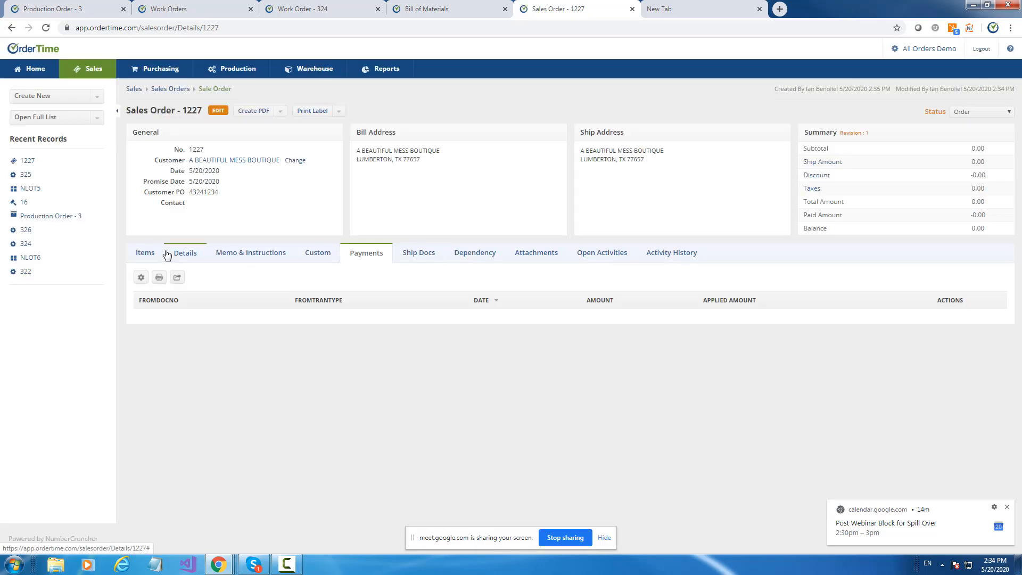
# Add item NLOT6 to the sales order with quantity 10 and price 0.
pyautogui.click(167, 254)
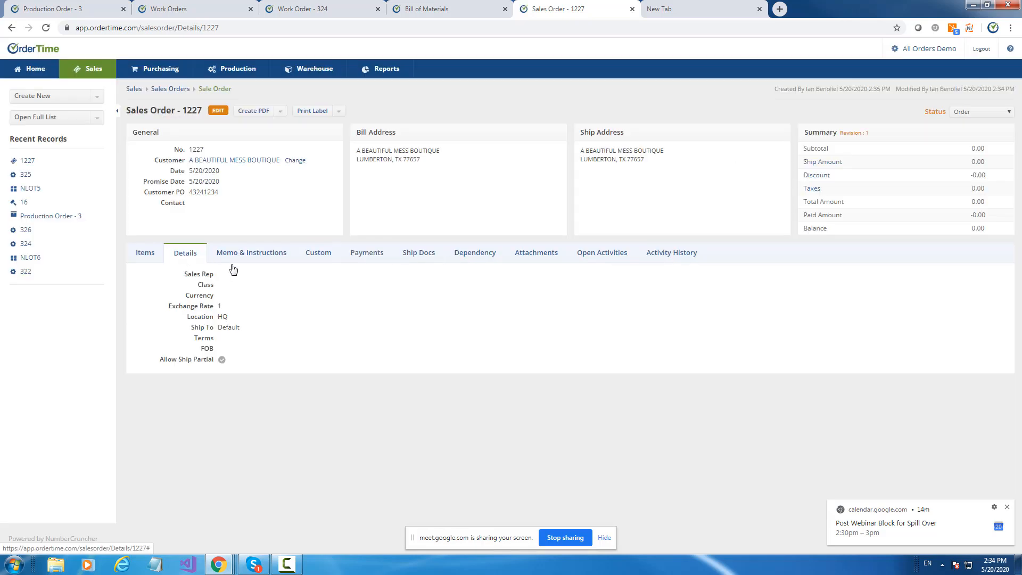
pyautogui.click(140, 253)
pyautogui.click(305, 275)
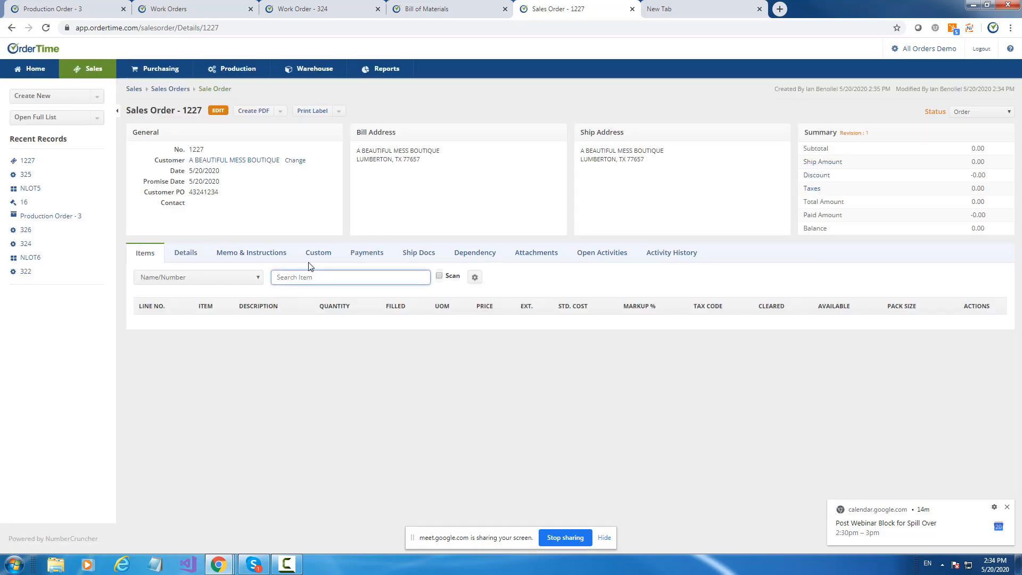
pyautogui.write('nlot')
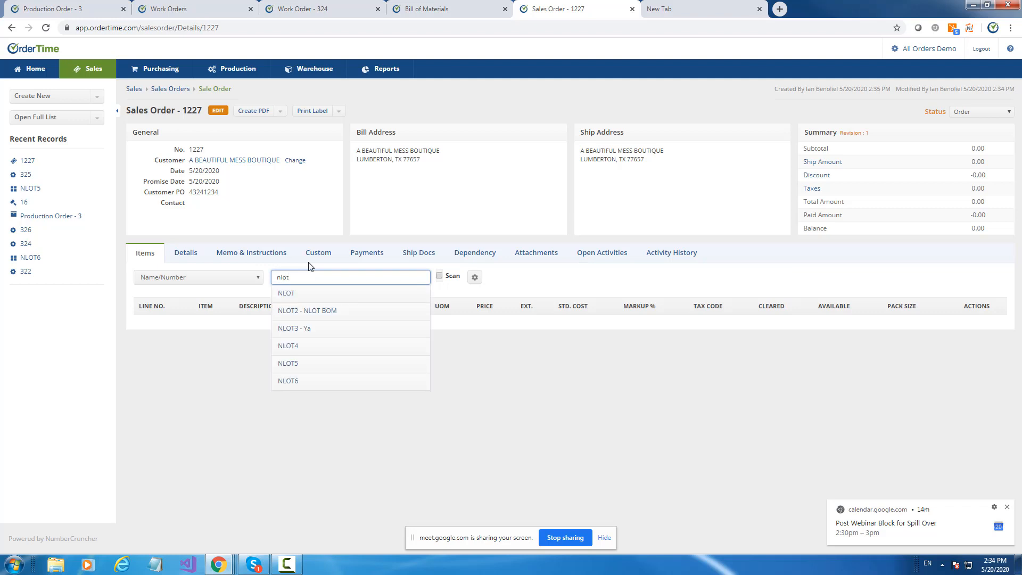
pyautogui.click(307, 380)
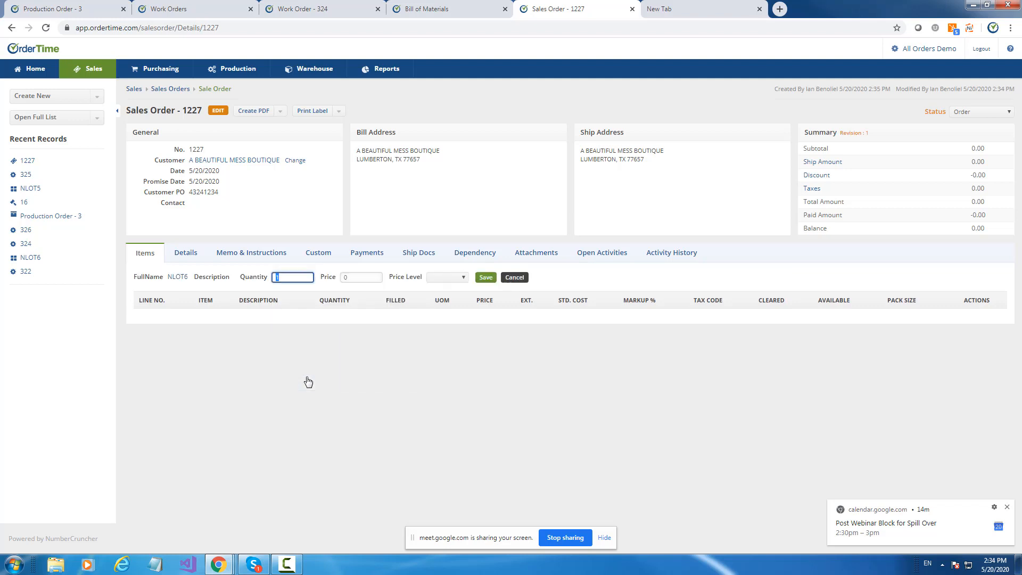
pyautogui.press('Tab')
pyautogui.write('500')
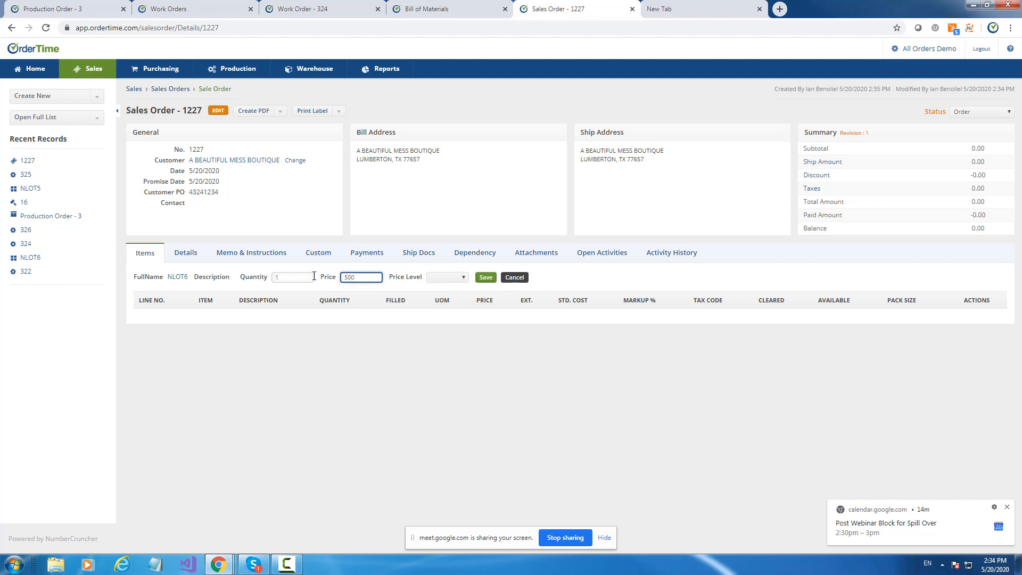
pyautogui.press('BackSpace')
pyautogui.click(289, 276)
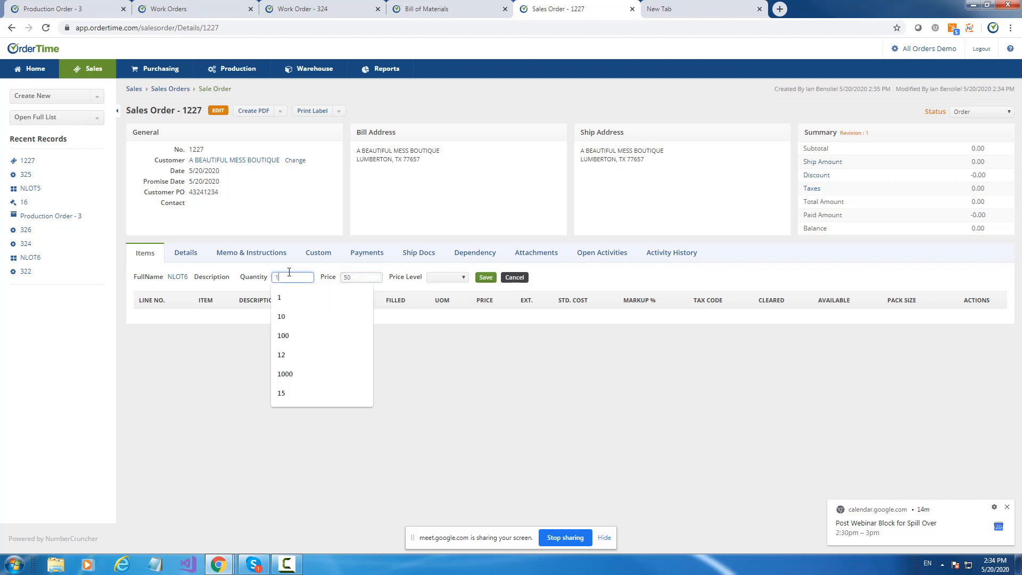
pyautogui.write('0')
pyautogui.press('Tab')
pyautogui.write('0')
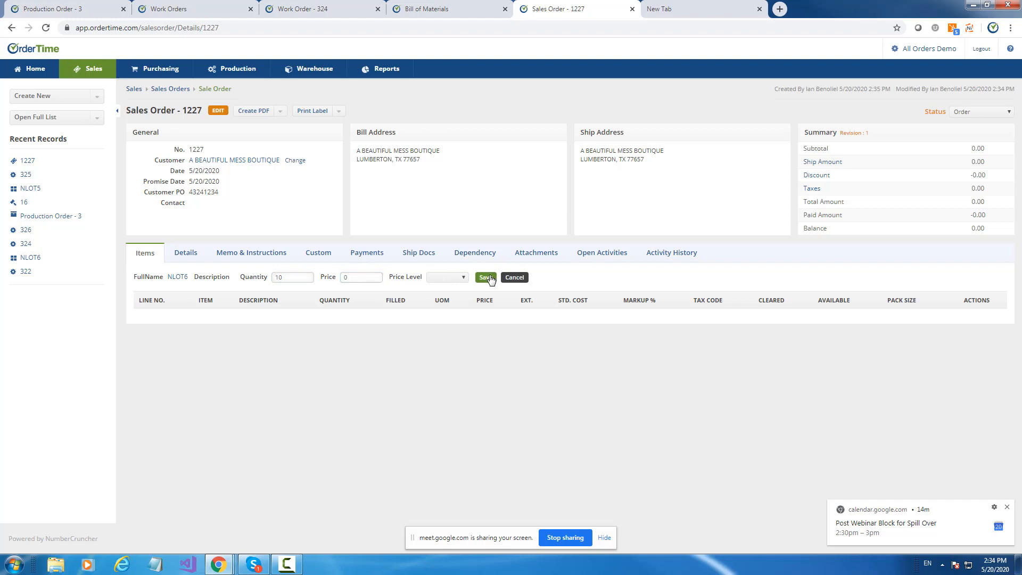
pyautogui.click(489, 278)
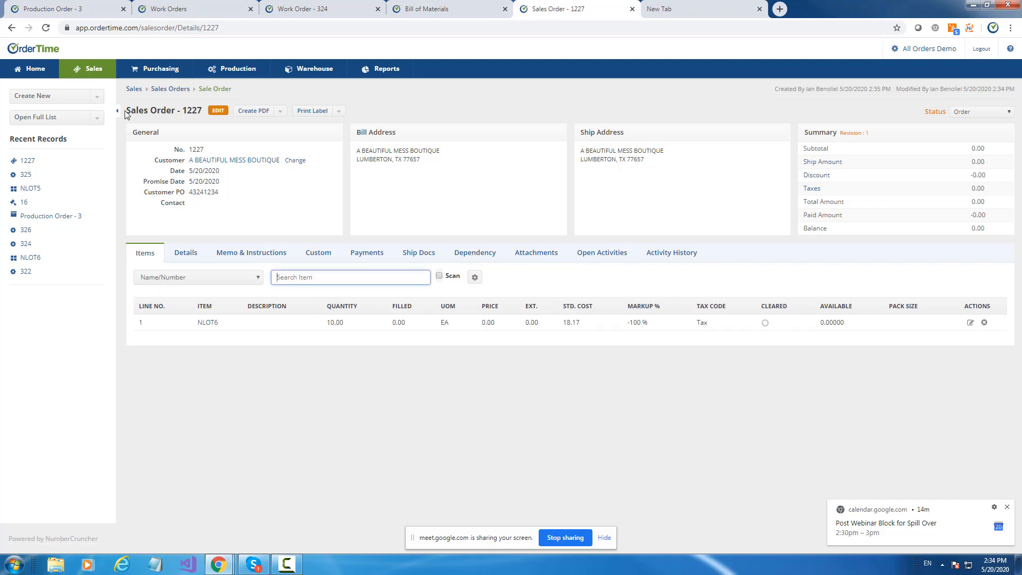
# Set the sales order's status to Approved and create a linked work order for 1 NLOT6.
pyautogui.click(968, 115)
pyautogui.click(970, 175)
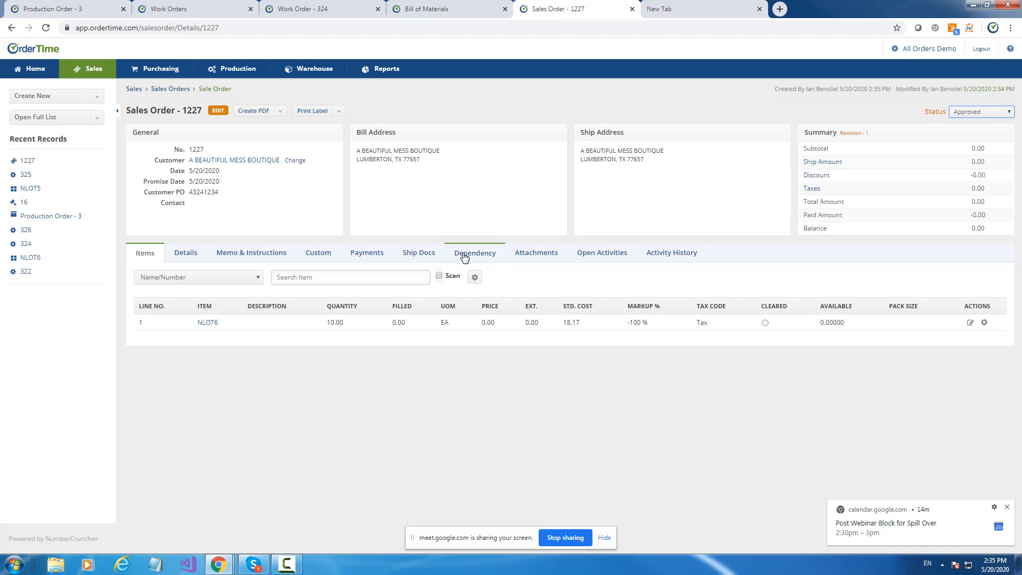
pyautogui.click(464, 256)
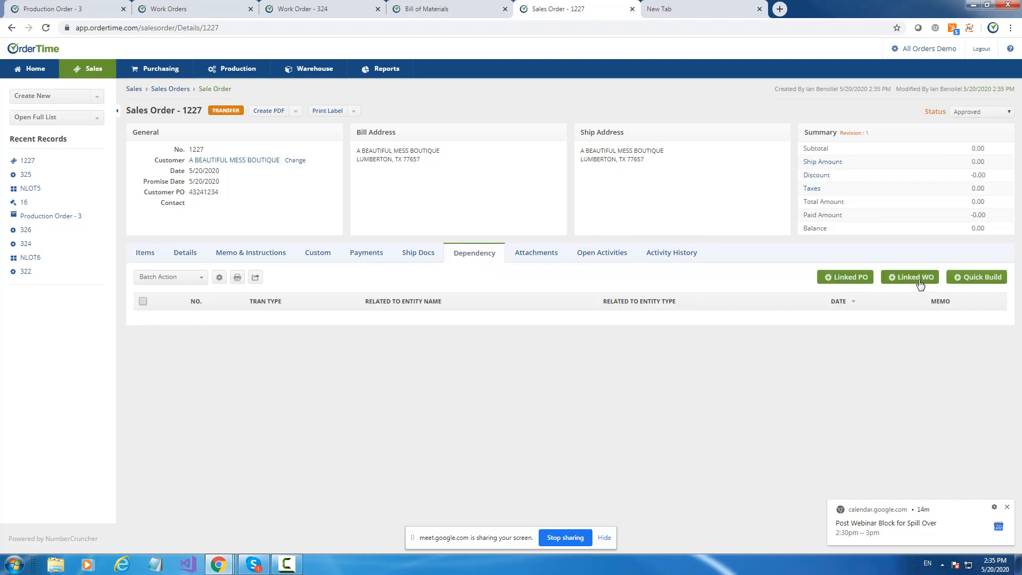
pyautogui.click(917, 277)
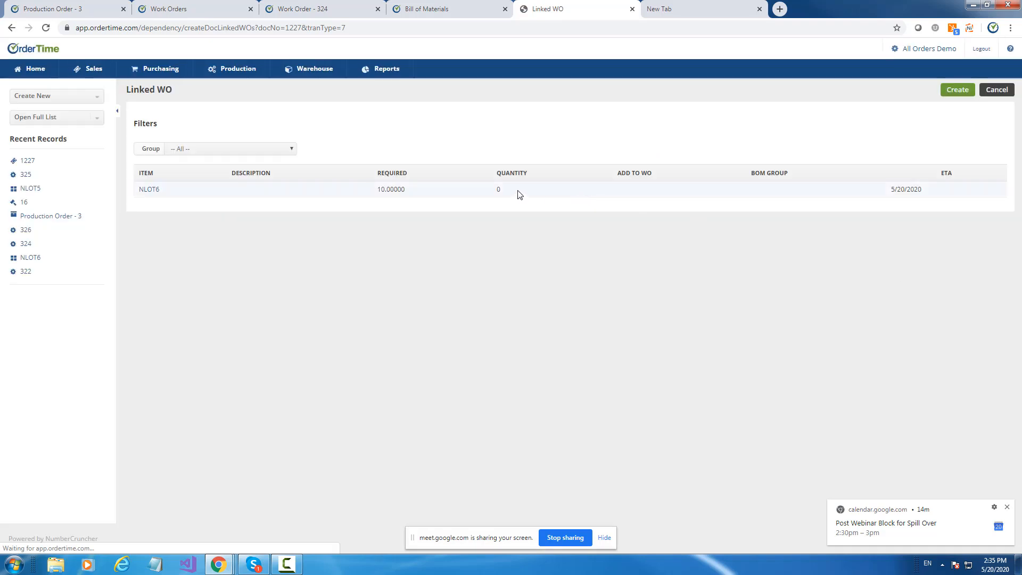
pyautogui.click(519, 194)
pyautogui.write('1')
pyautogui.click(500, 252)
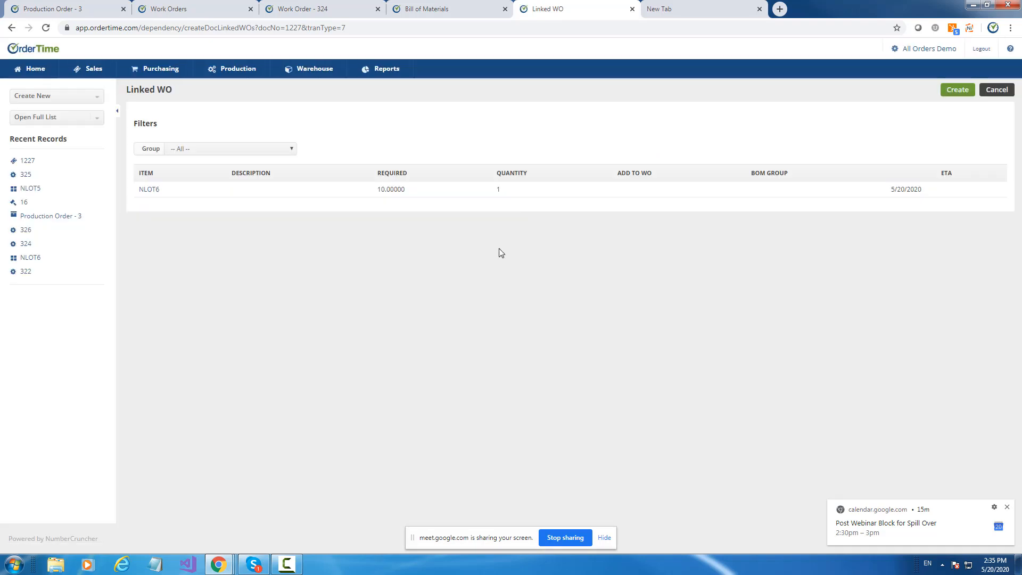
pyautogui.click(950, 93)
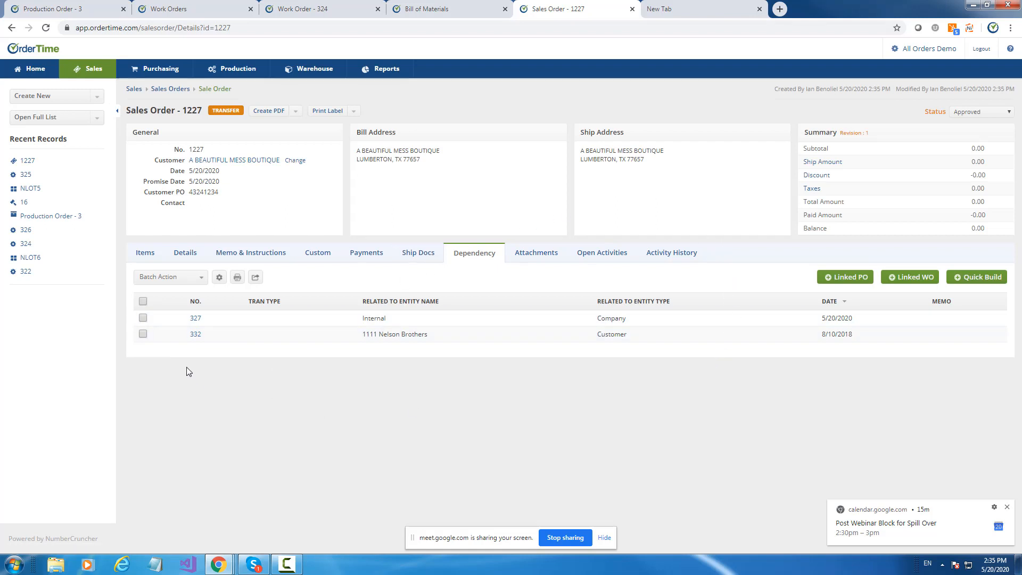
# Examine the linked NLOT6 work order's dependency on the sales order and its steps and components.
pyautogui.click(196, 319)
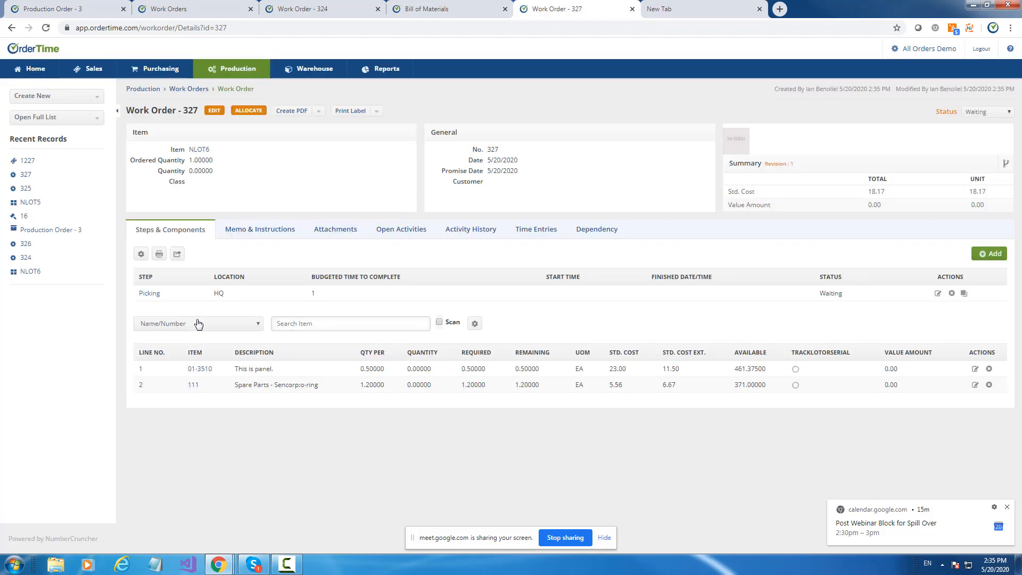
pyautogui.click(578, 230)
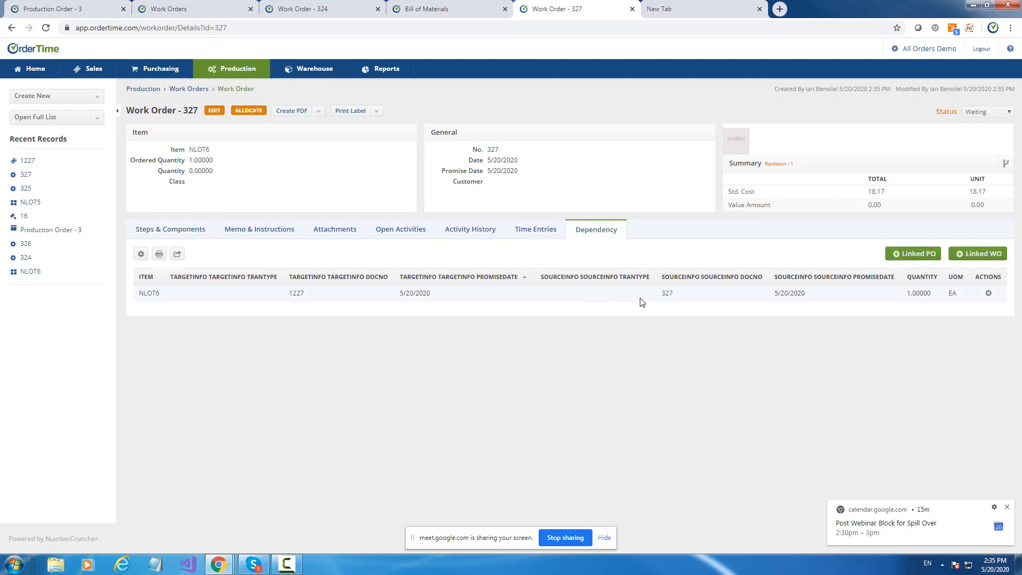
pyautogui.click(296, 293)
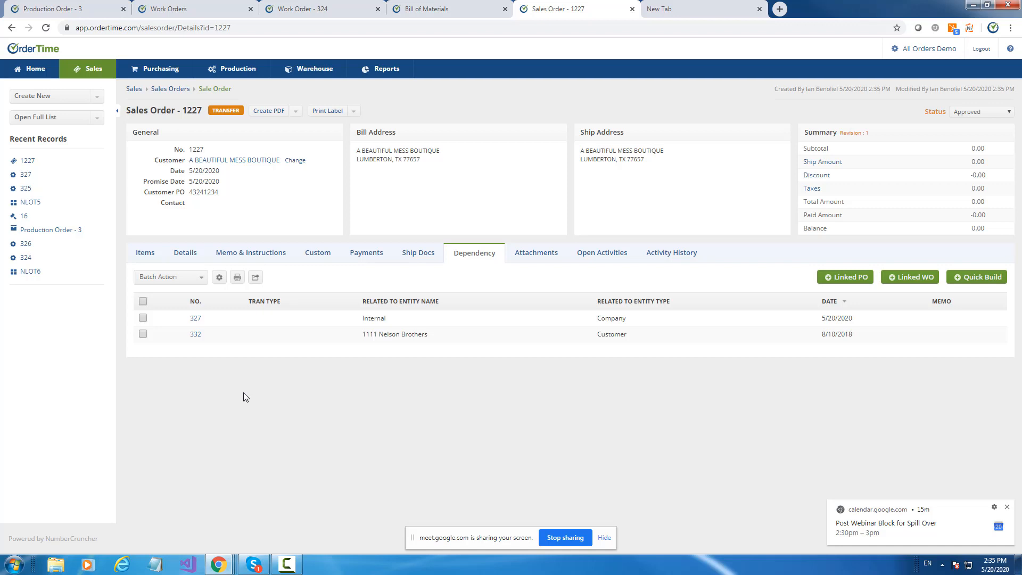
pyautogui.click(196, 318)
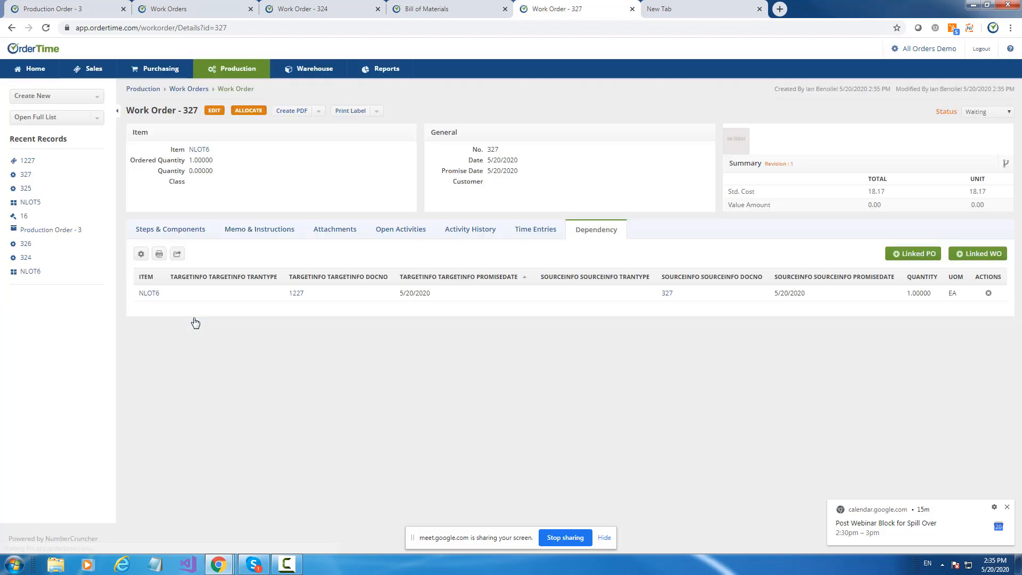
pyautogui.click(153, 239)
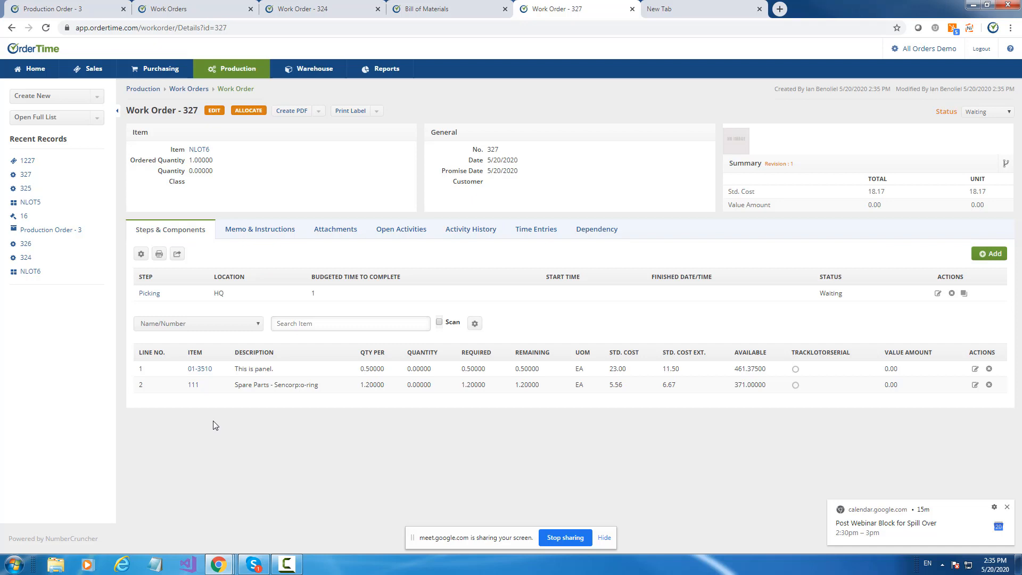
# Create a linked purchase order for component 111 from the NLOT6 work order's dependencies, leaving out 01-3510.
pyautogui.click(569, 230)
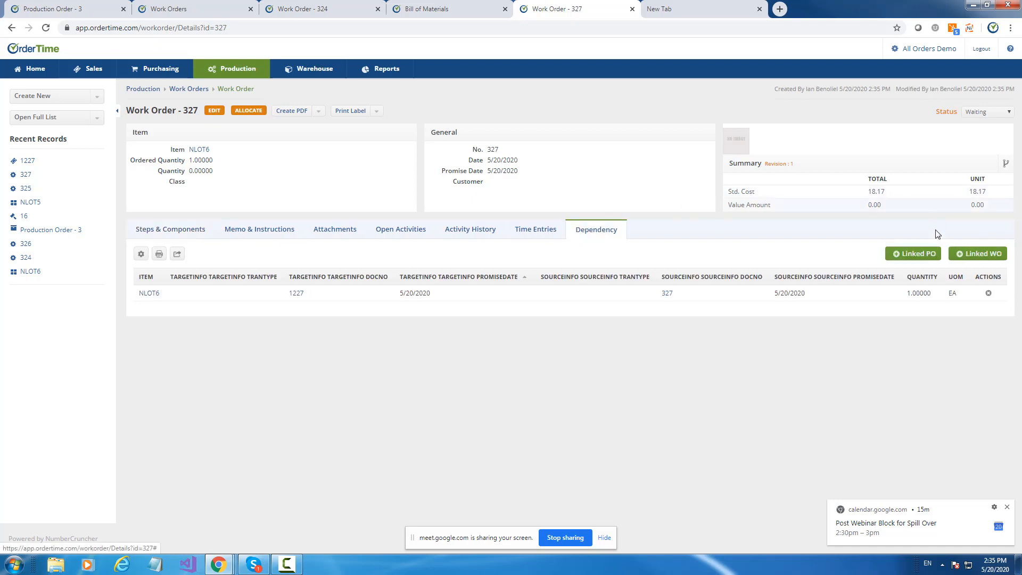
pyautogui.click(924, 258)
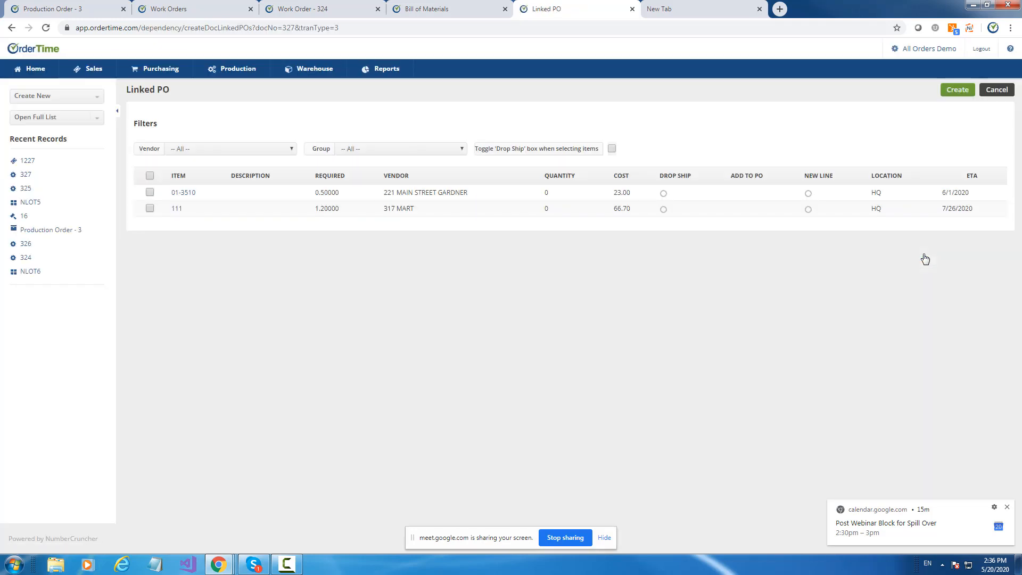
pyautogui.click(149, 208)
pyautogui.click(954, 94)
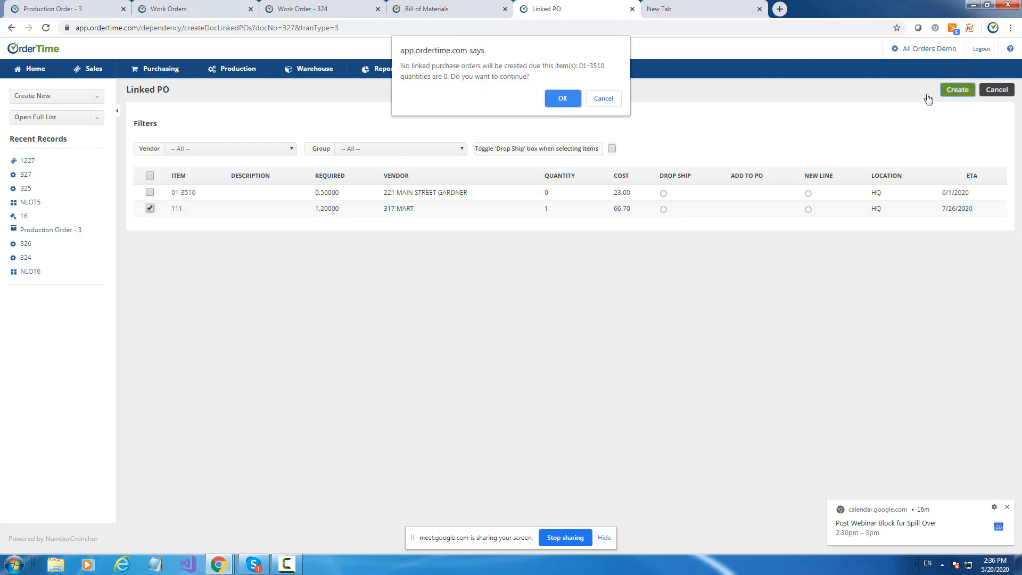
pyautogui.click(567, 104)
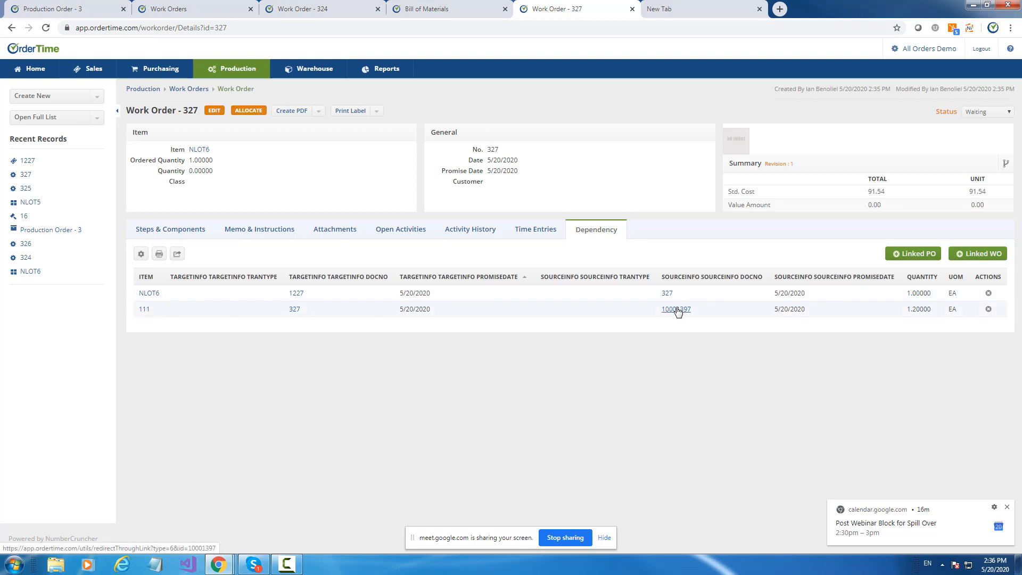
# Remove the TargetInfo PromiseDate and UOM columns from the work order's dependency list and save the list options.
pyautogui.click(140, 255)
pyautogui.click(344, 240)
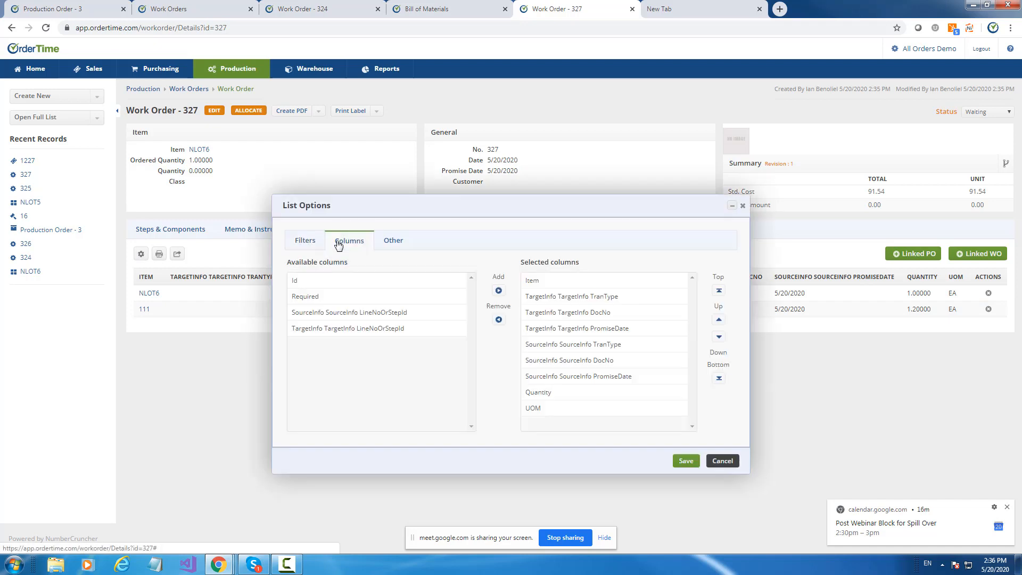
pyautogui.click(595, 298)
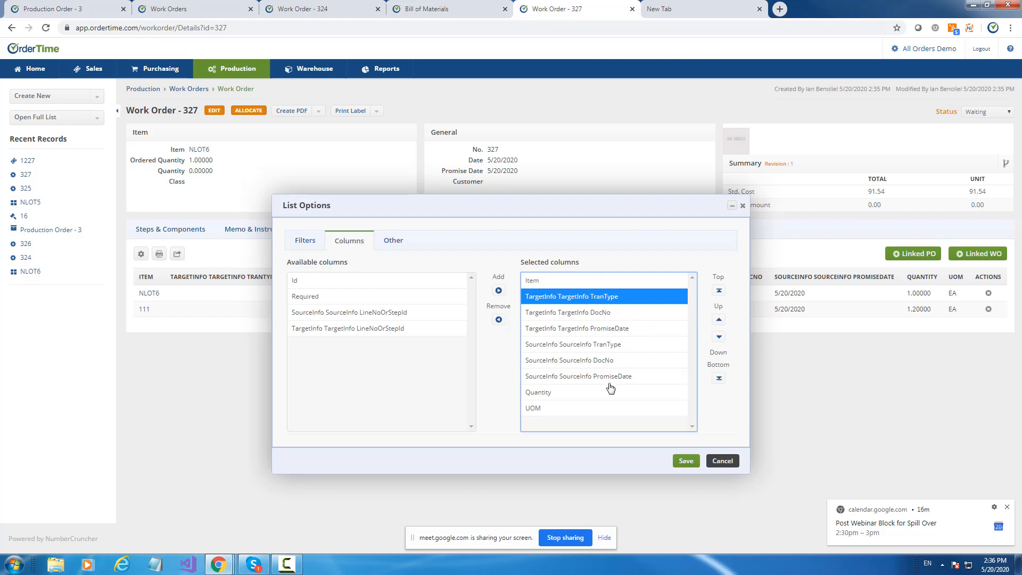
pyautogui.click(619, 331)
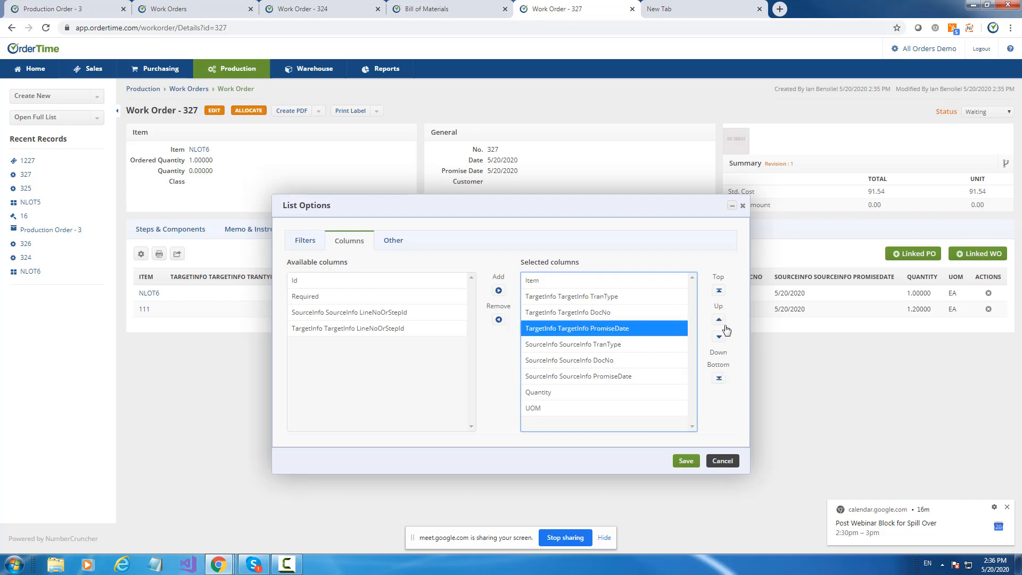
pyautogui.click(498, 319)
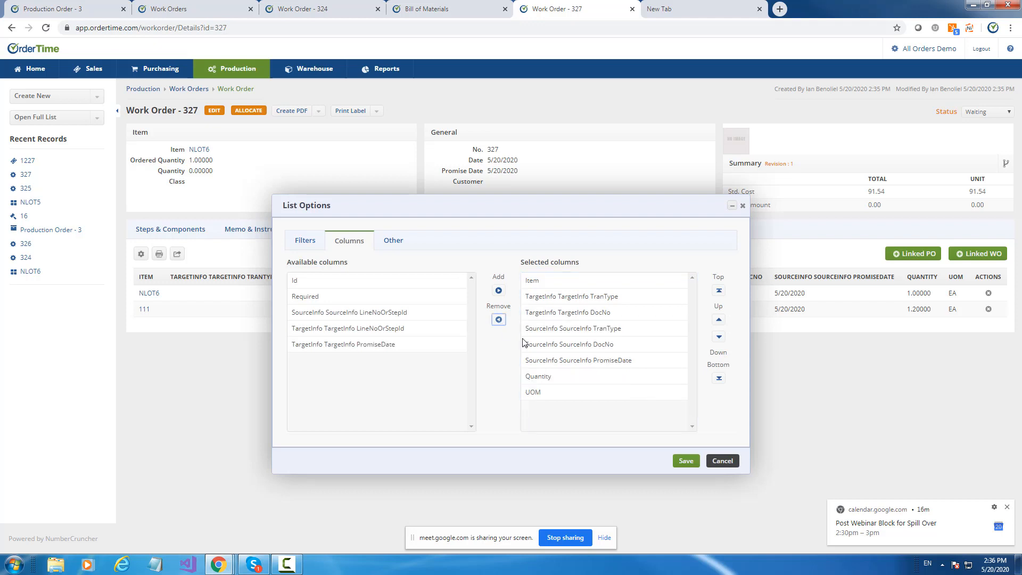
pyautogui.click(537, 377)
pyautogui.click(538, 393)
pyautogui.click(498, 319)
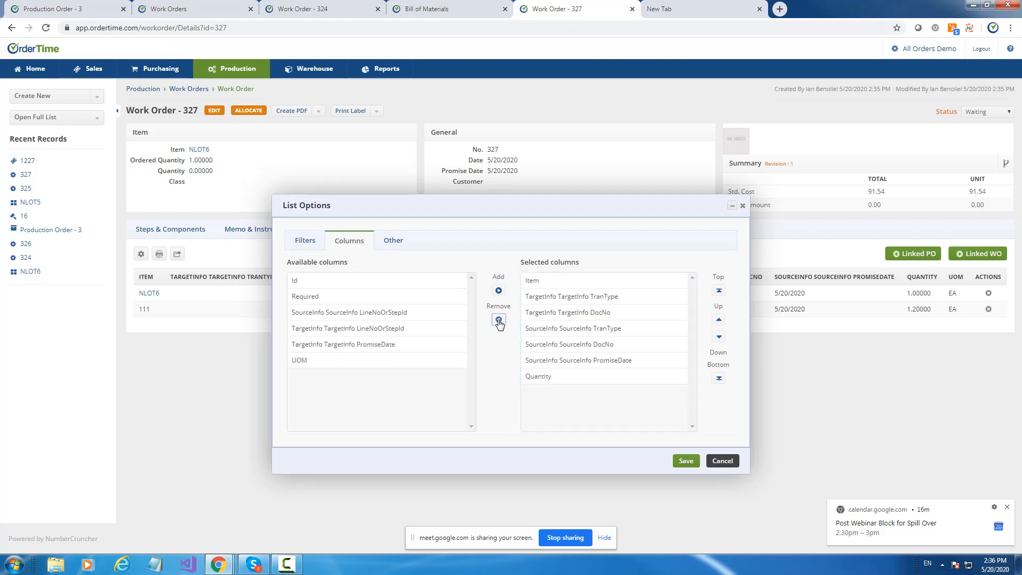
pyautogui.click(686, 461)
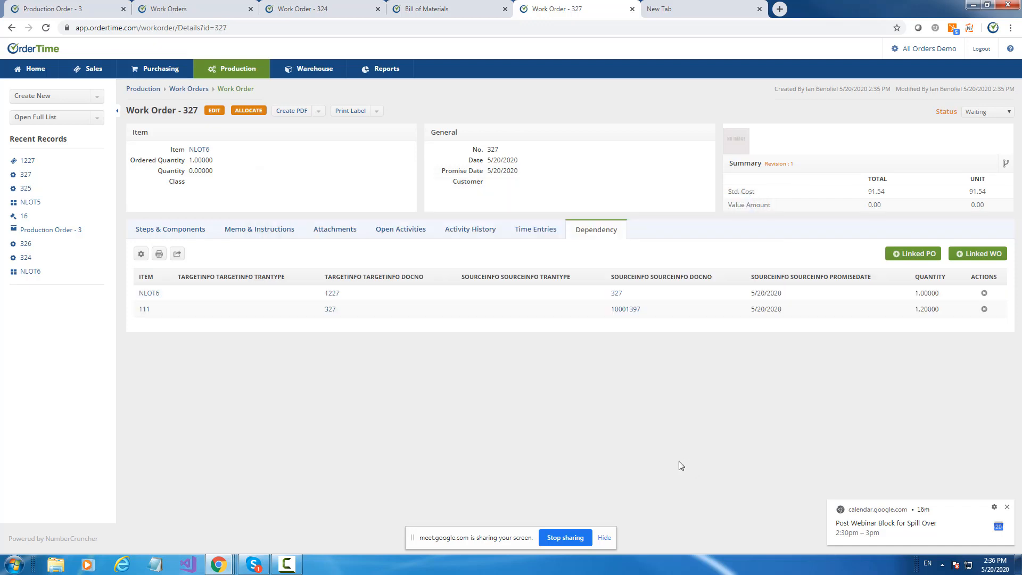
# View the linked purchase order for item 111, and check the time entries of the 100-unit NLOT6 work order.
pyautogui.click(631, 312)
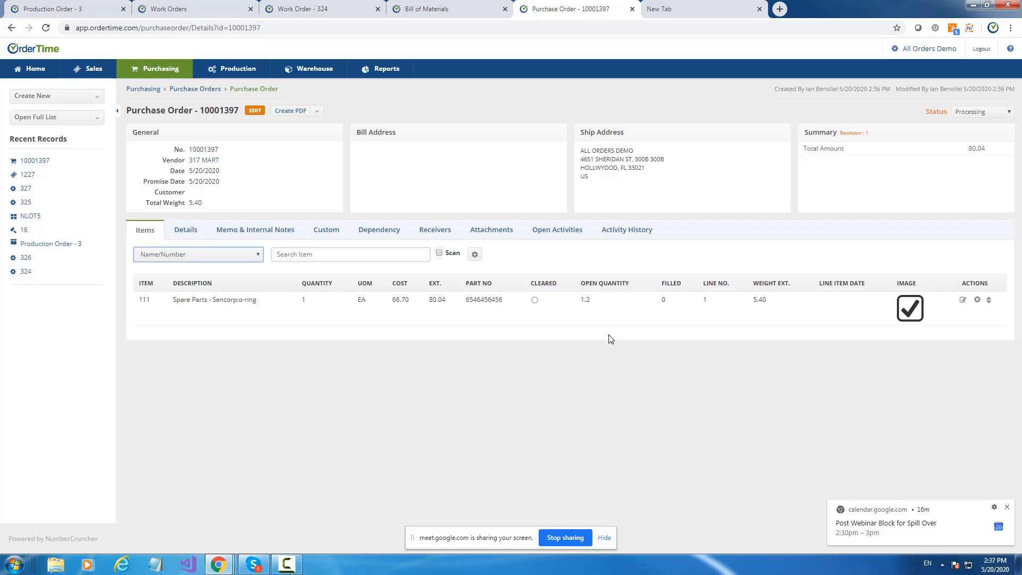
pyautogui.click(310, 8)
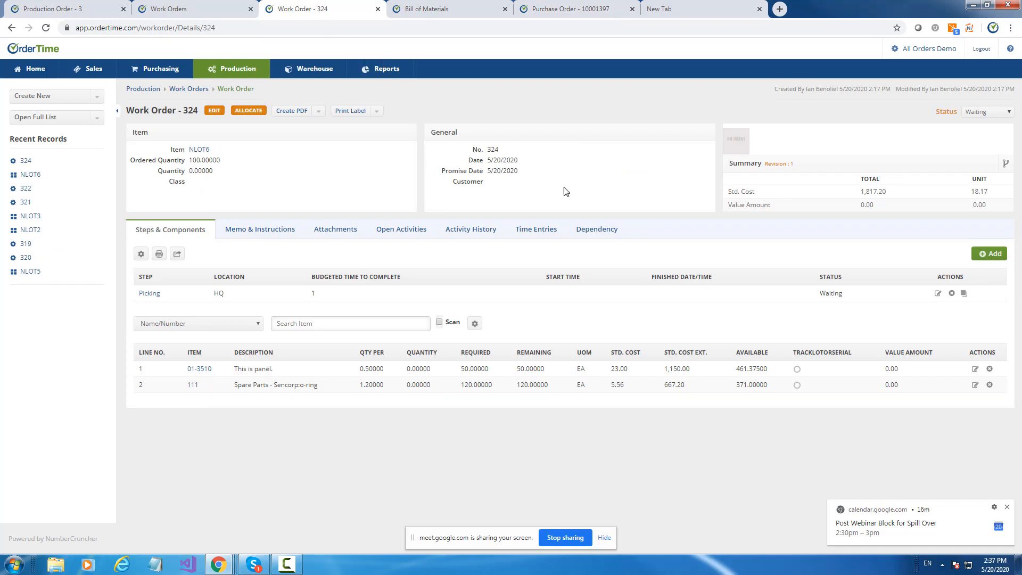
pyautogui.click(589, 235)
pyautogui.click(548, 230)
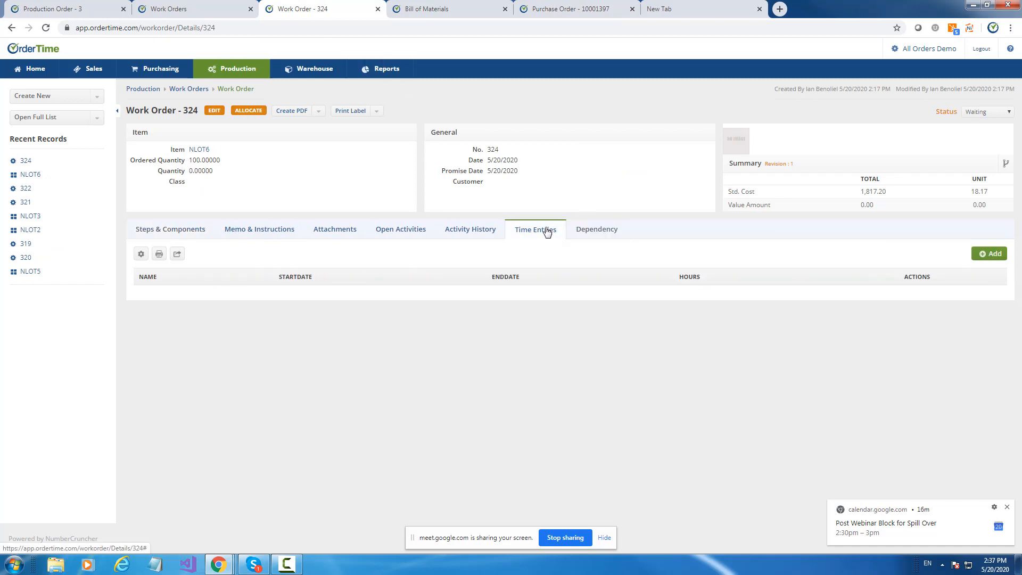
# Open the NLOT2 work order for 4 units and examine its dependencies on other work orders.
pyautogui.click(166, 8)
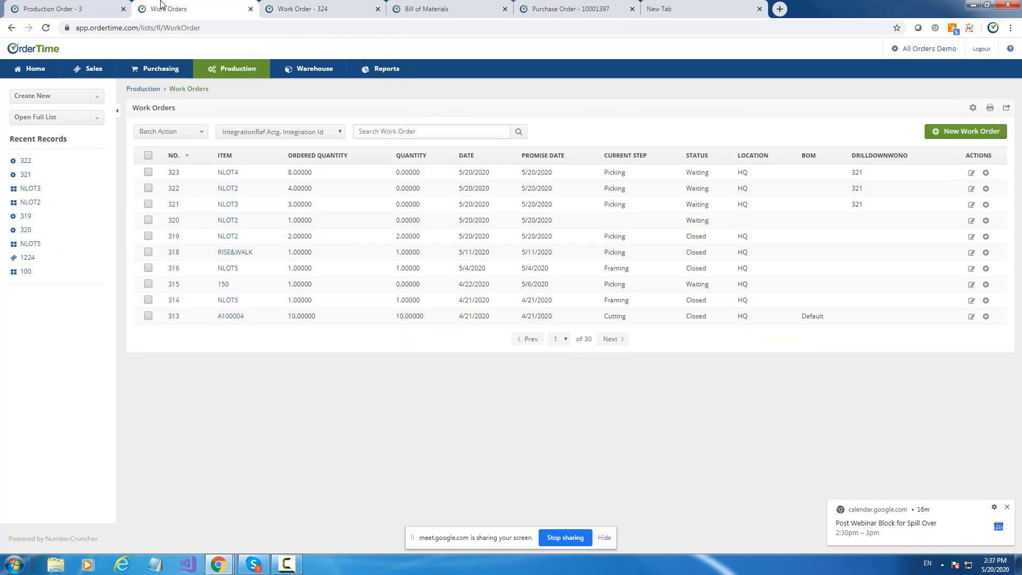
pyautogui.click(25, 161)
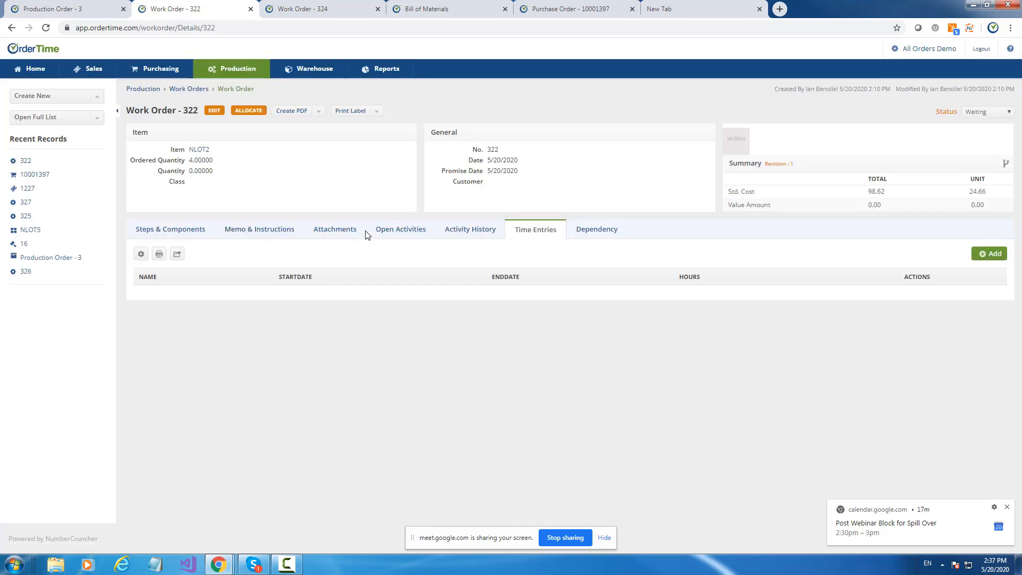
pyautogui.click(583, 232)
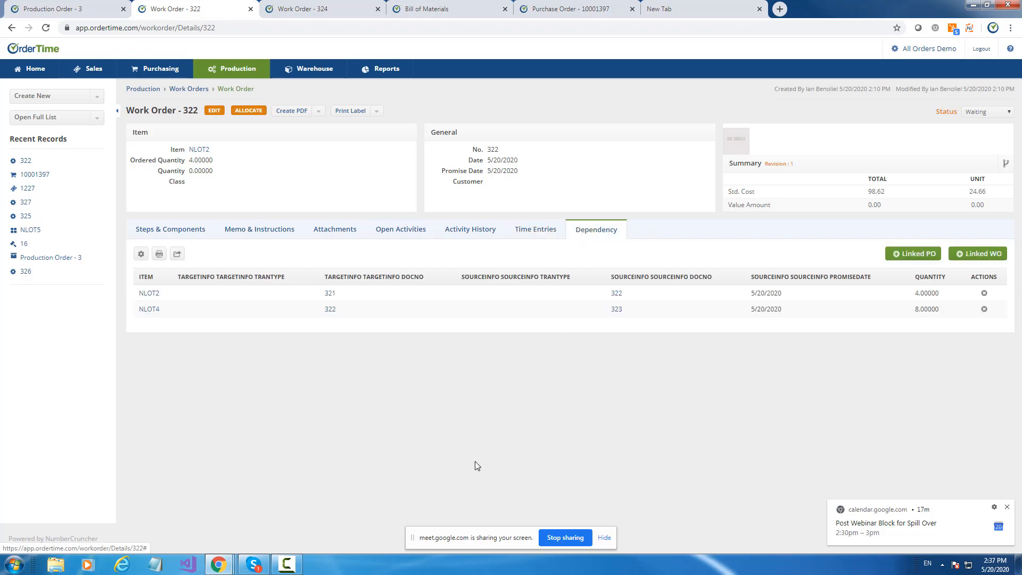